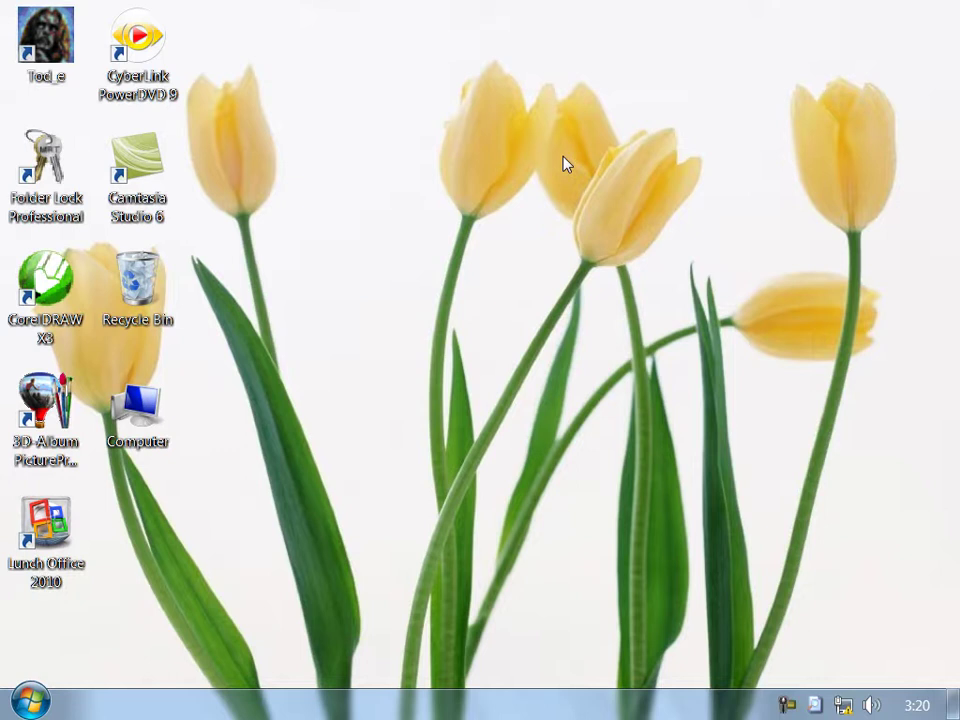
Step: Launch Paint from the Accessories program group, and close its empty window
{"action": "left_click_drag", "start_coordinate": [467, 42], "coordinate": [746, 285]}
{"action": "left_click", "coordinate": [28, 703]}
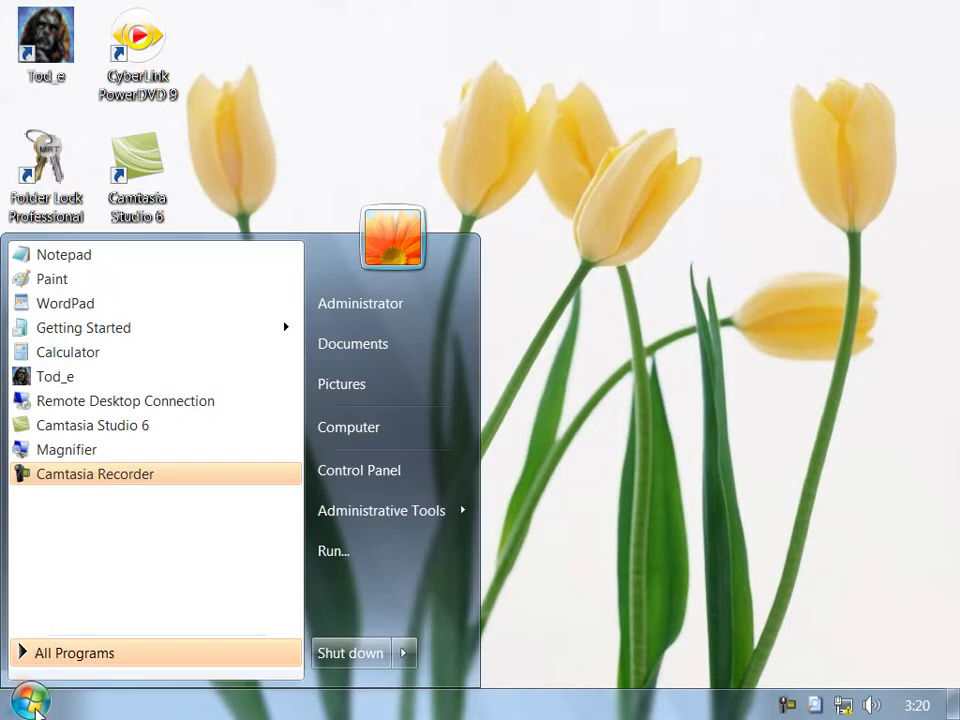
{"action": "left_click", "coordinate": [71, 662]}
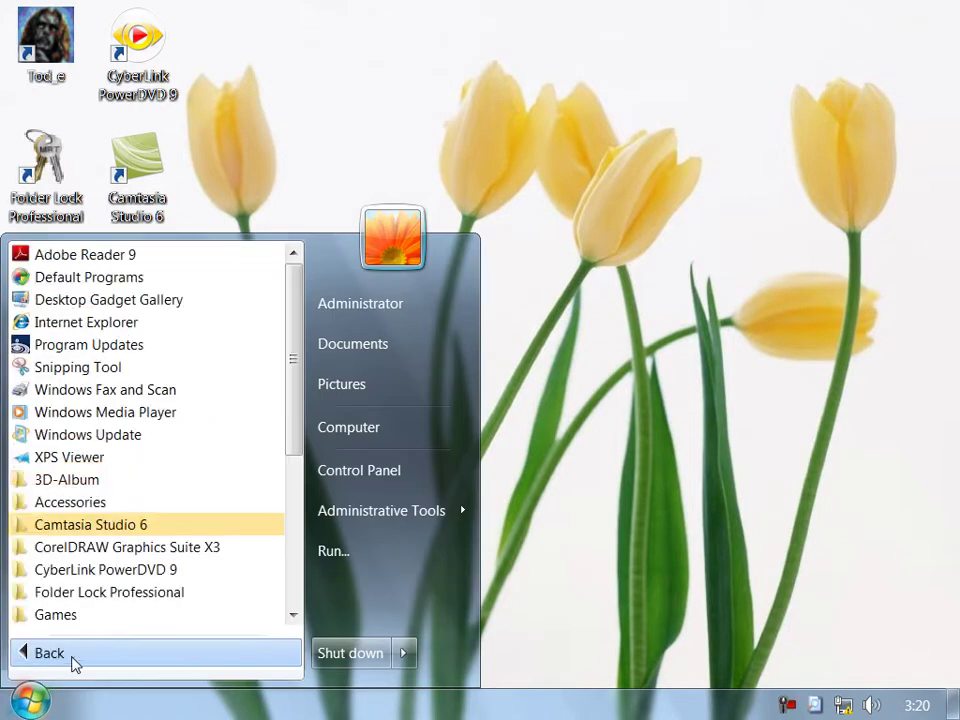
{"action": "left_click", "coordinate": [105, 502]}
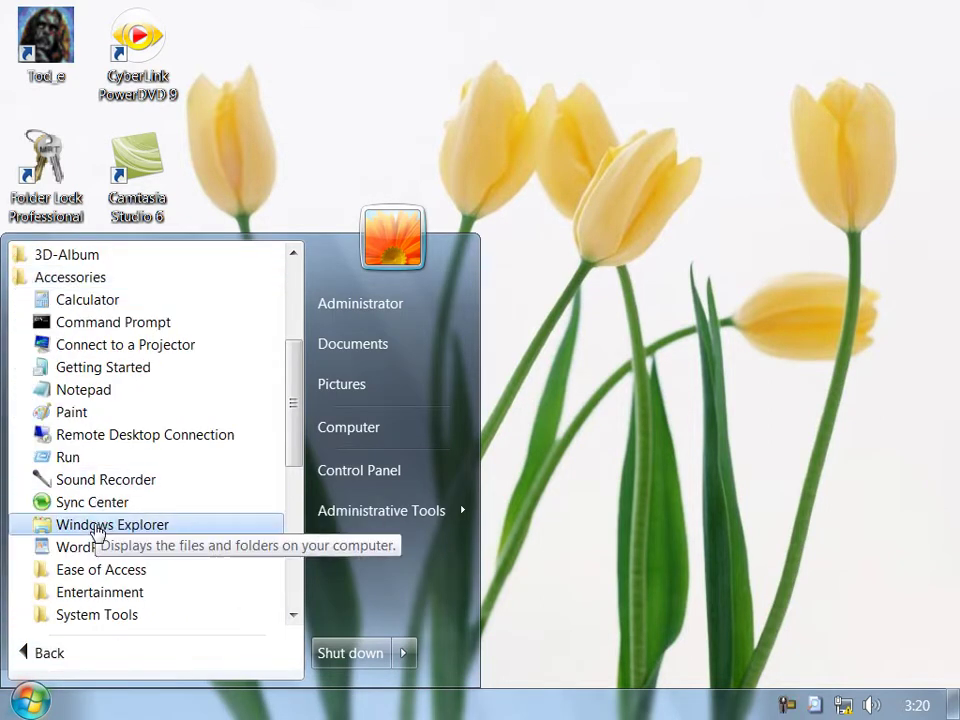
{"action": "left_click", "coordinate": [72, 412]}
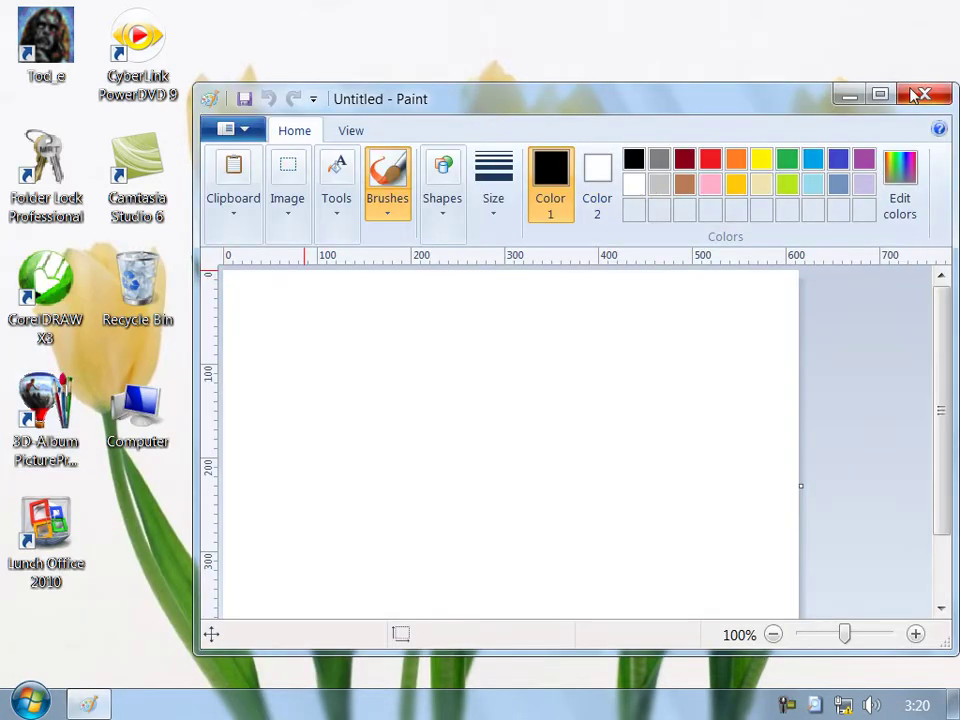
{"action": "left_click", "coordinate": [920, 94]}
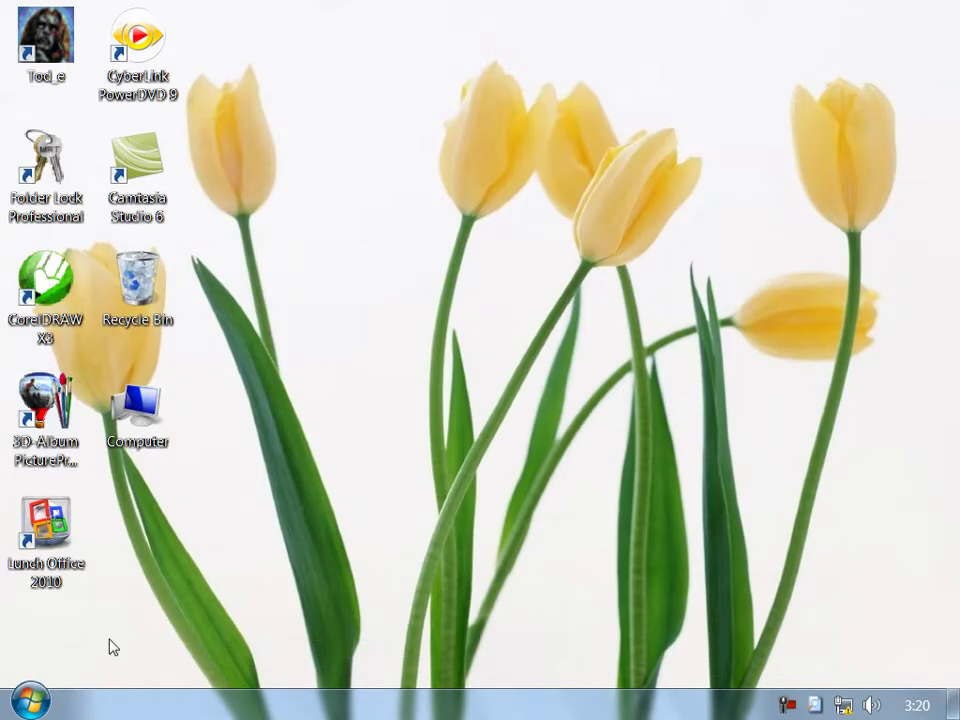
Step: Launch Paint with the Run command mspaint, and close its empty window
{"action": "left_click", "coordinate": [30, 701]}
{"action": "left_click", "coordinate": [362, 556]}
{"action": "type", "text": "mspaint"}
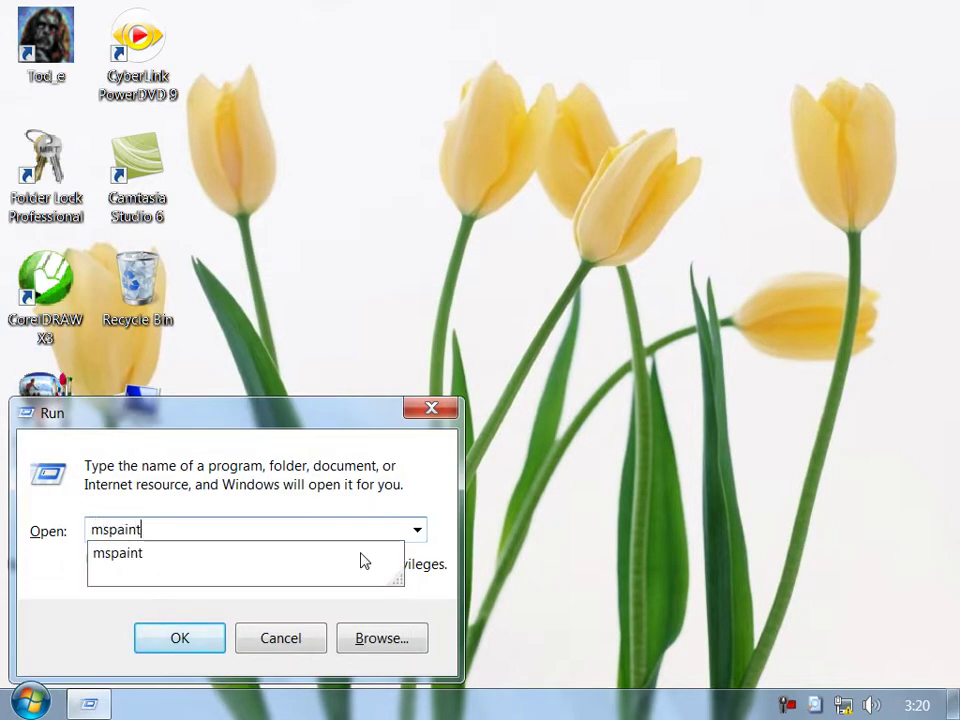
{"action": "left_click", "coordinate": [360, 561]}
{"action": "left_click", "coordinate": [216, 645]}
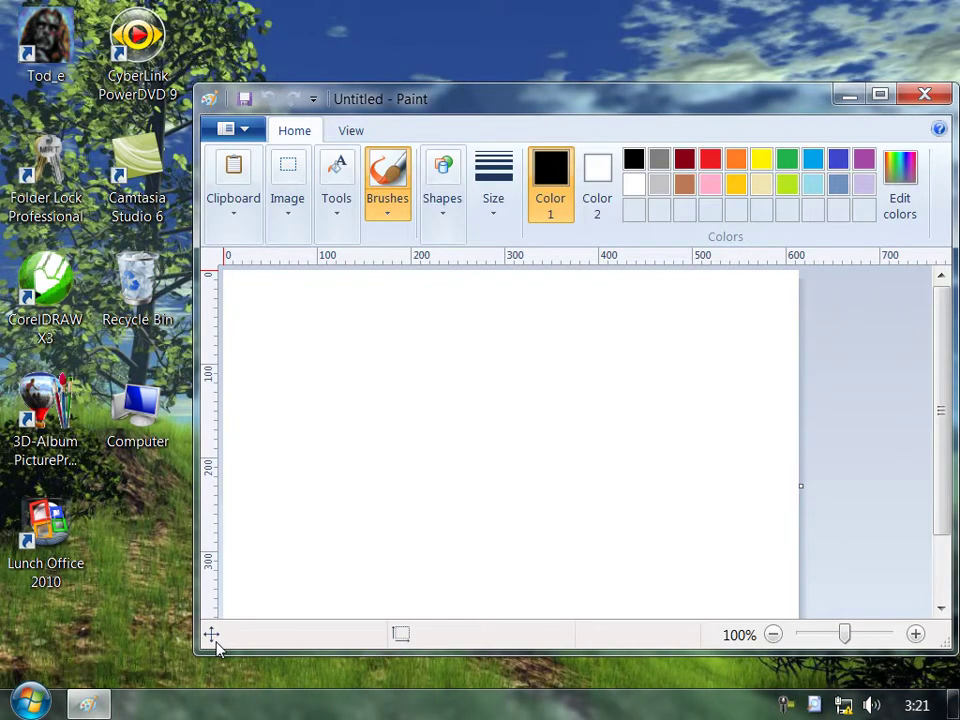
{"action": "left_click", "coordinate": [922, 95]}
Step: Launch Paint with the Run command pbrush, and close its empty window
{"action": "left_click", "coordinate": [30, 703]}
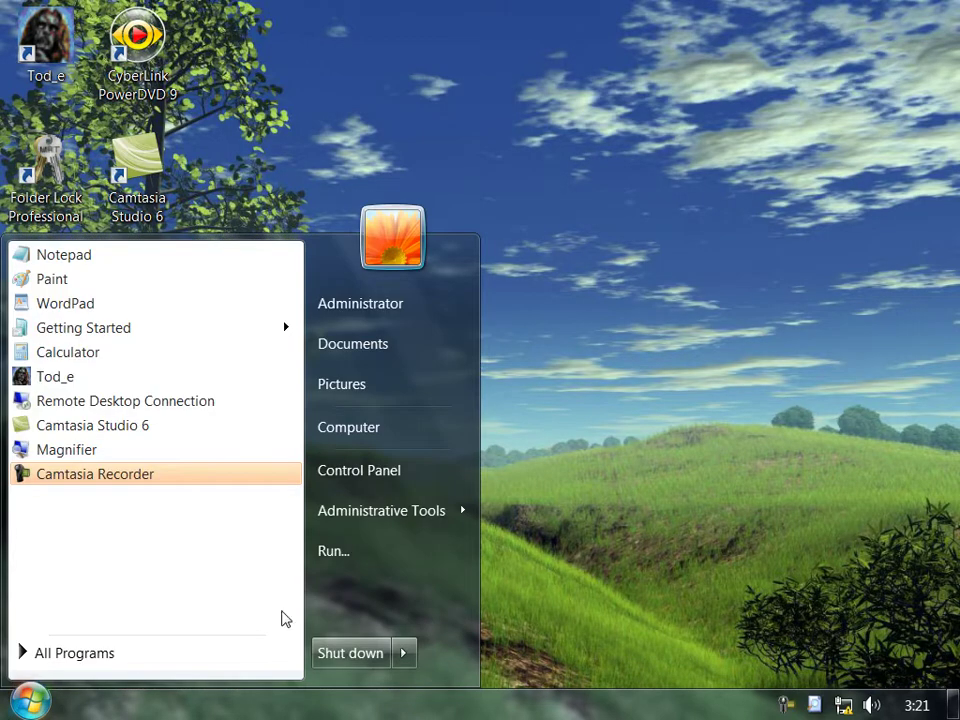
{"action": "left_click", "coordinate": [340, 560]}
{"action": "type", "text": "p"}
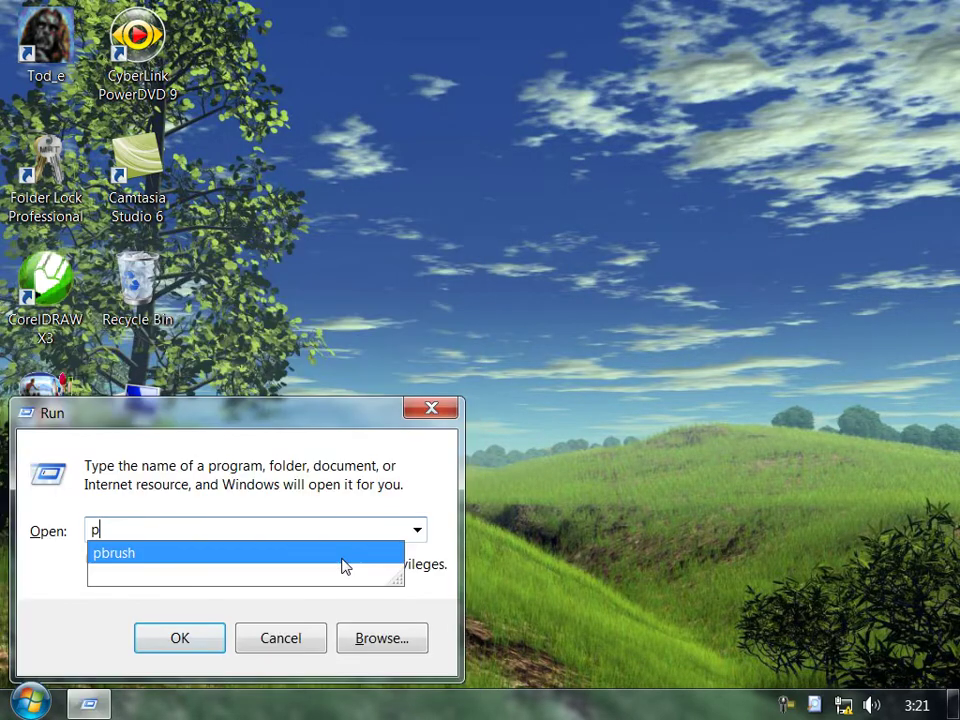
{"action": "type", "text": "br"}
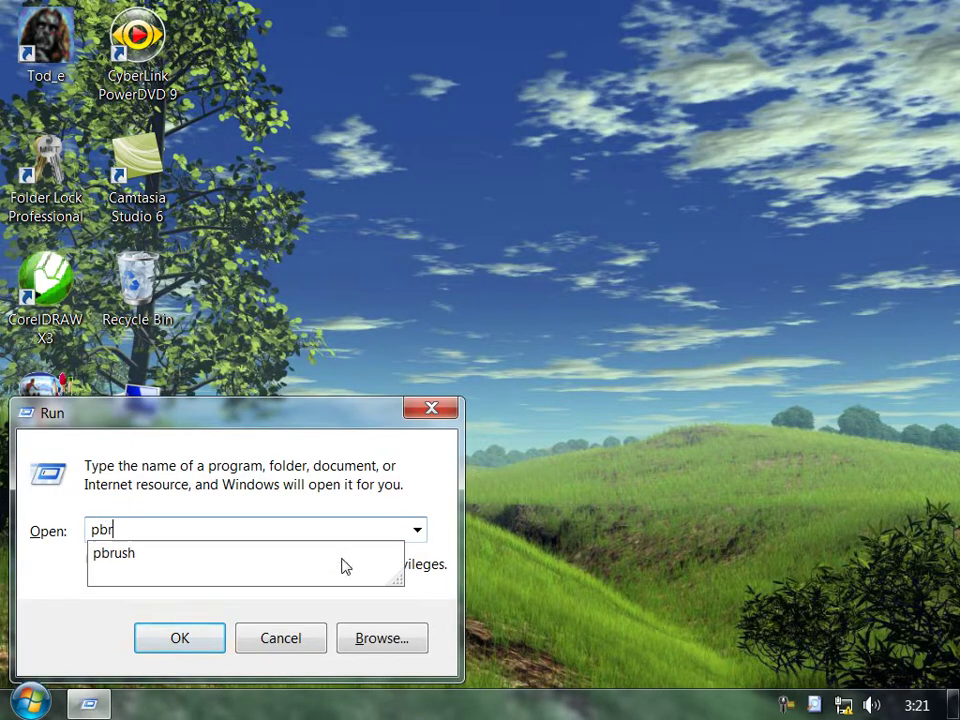
{"action": "type", "text": "ush"}
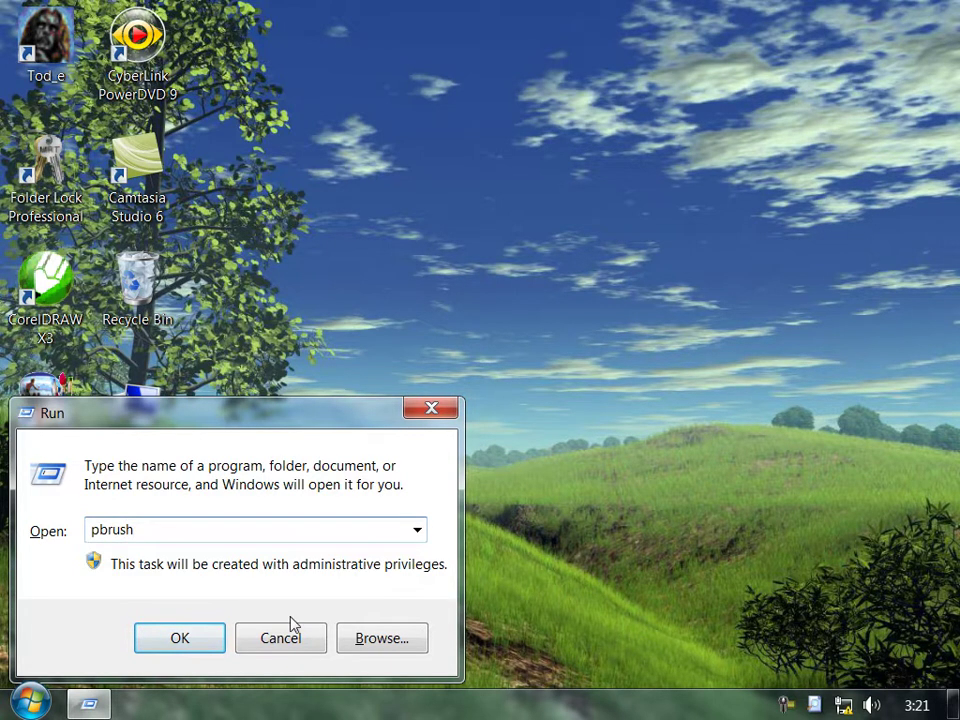
{"action": "left_click", "coordinate": [136, 641]}
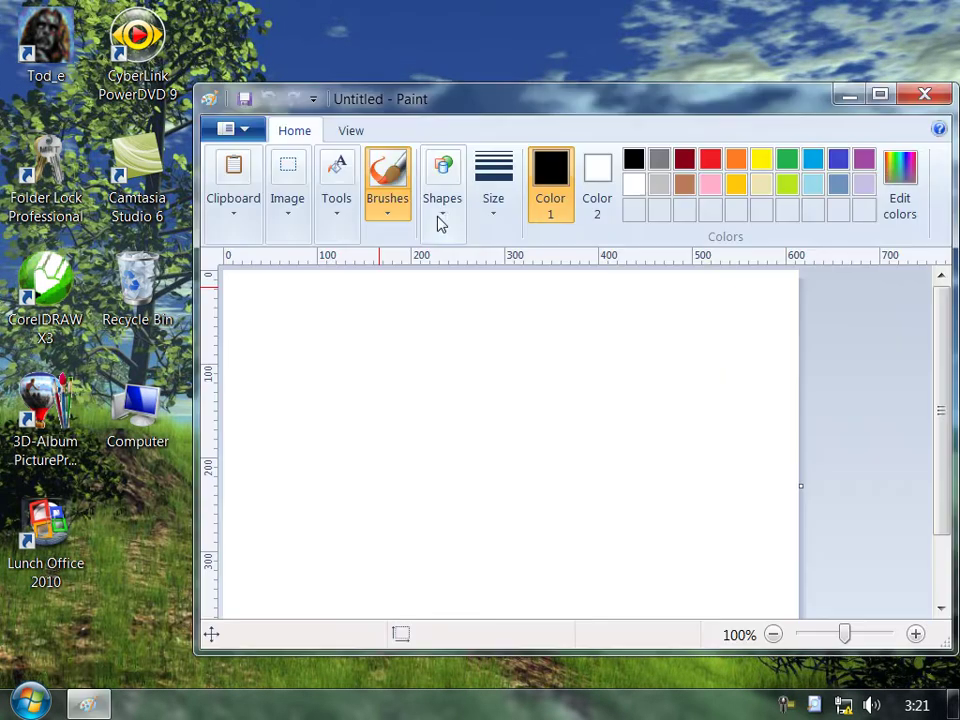
{"action": "left_click", "coordinate": [922, 96]}
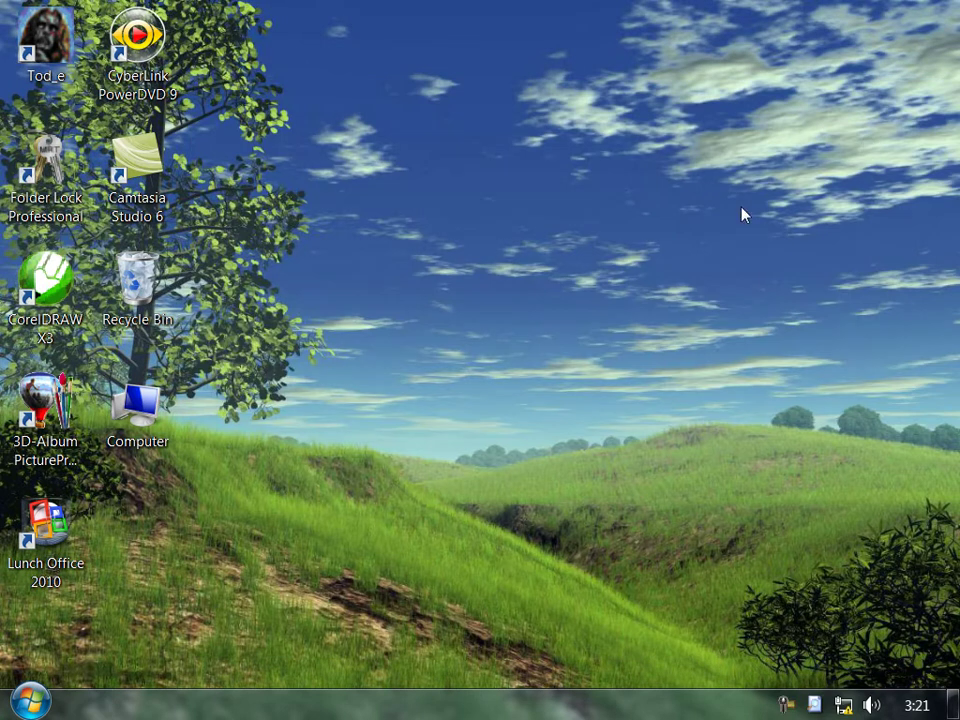
Step: Open a Command Prompt window with the Run command cmd
{"action": "left_click", "coordinate": [30, 700]}
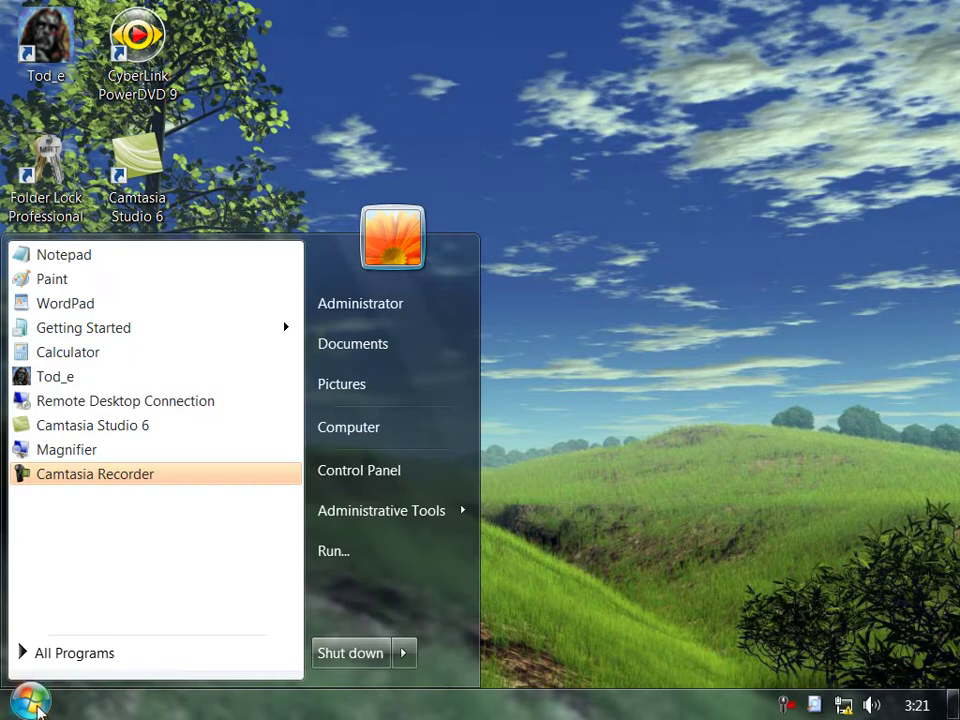
{"action": "left_click", "coordinate": [329, 552]}
{"action": "type", "text": "cmd"}
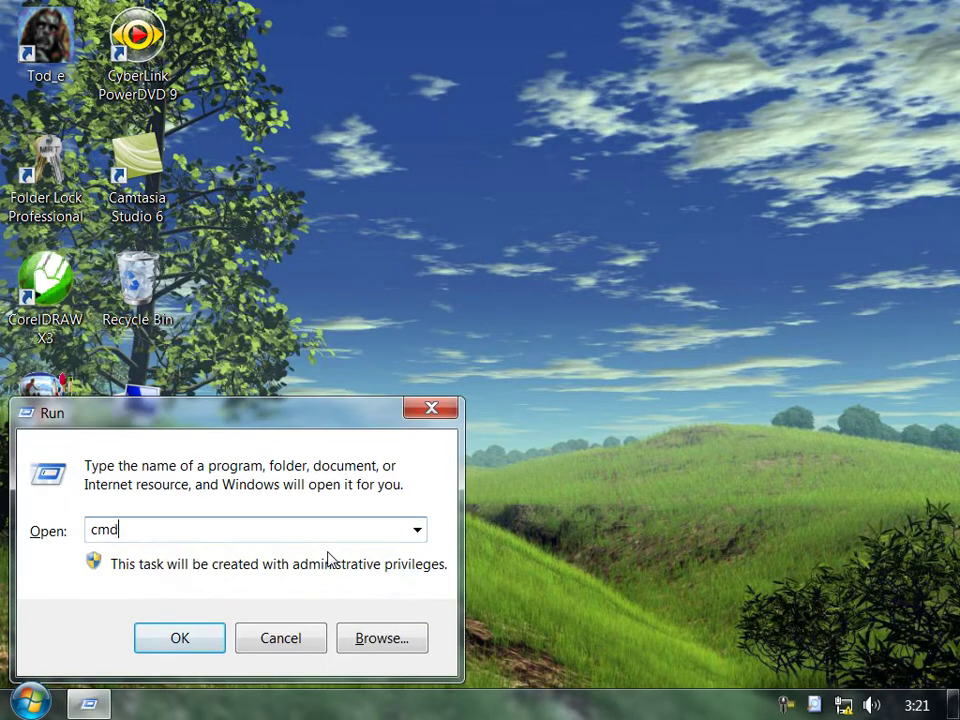
{"action": "key", "text": "Return"}
Step: Launch Paint from the Command Prompt with "start mspaint", and close the Paint window
{"action": "type", "text": "start ms"}
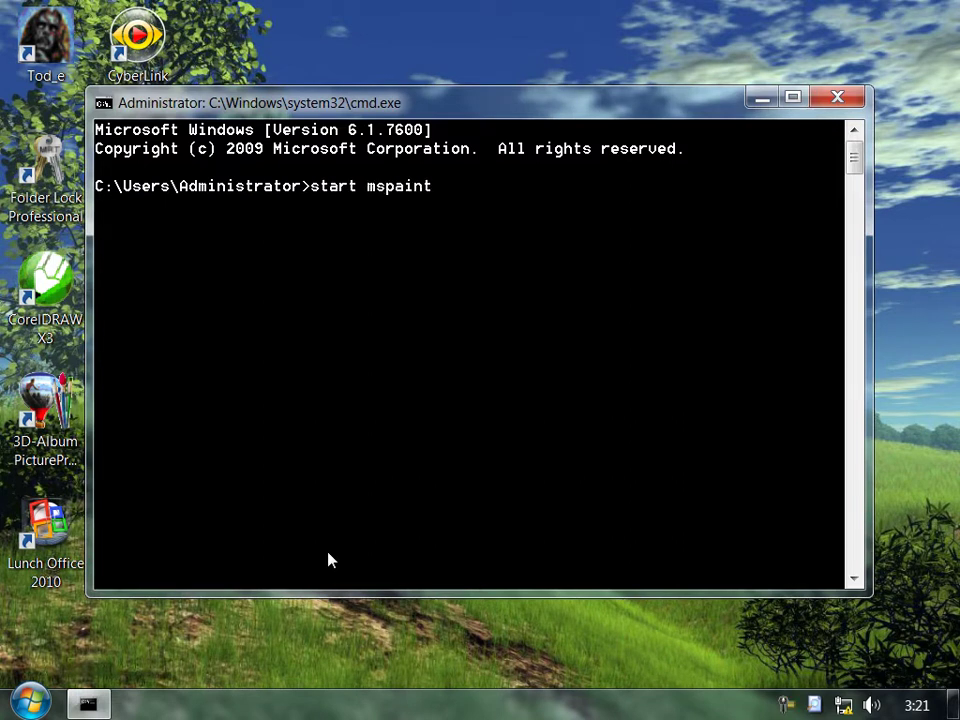
{"action": "type", "text": "paint"}
{"action": "key", "text": "Return"}
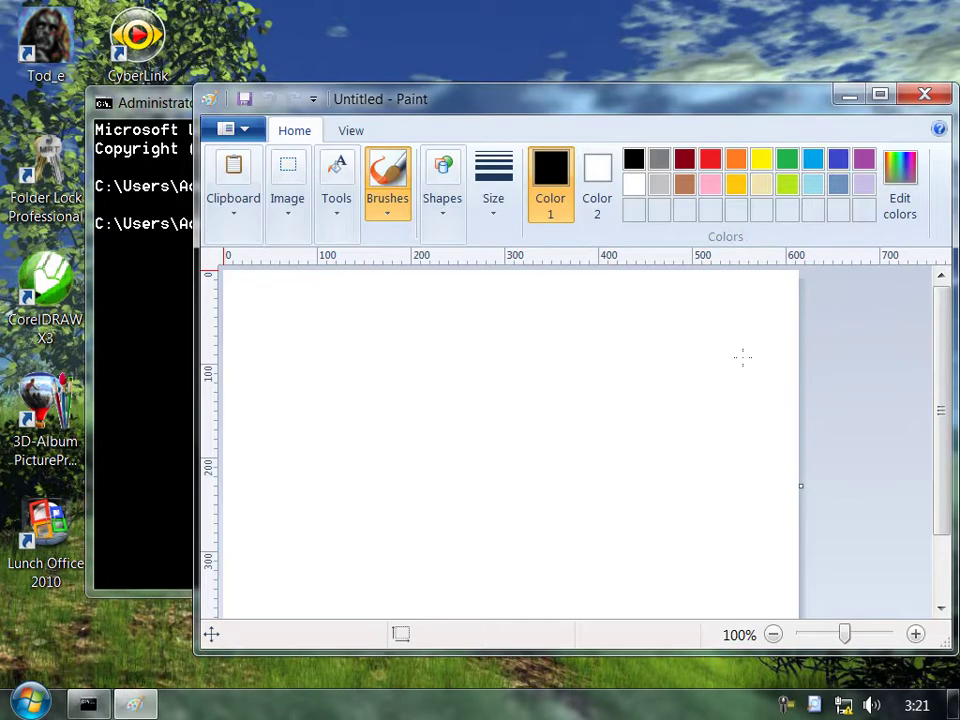
{"action": "left_click", "coordinate": [924, 94]}
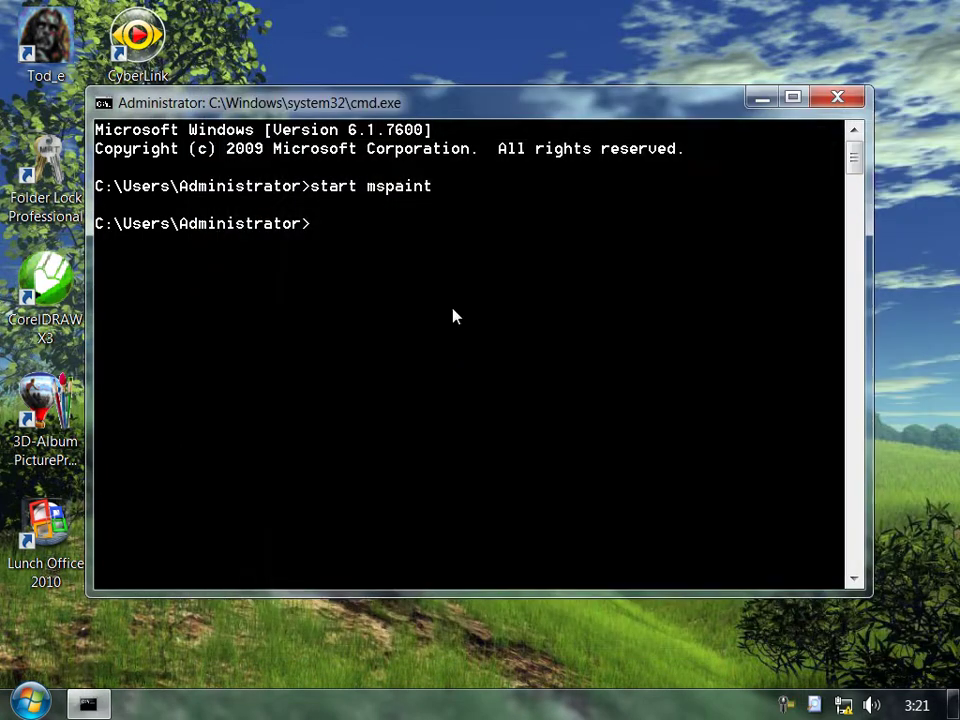
Step: Launch Paint from the Command Prompt with "start pbrush", and close the Paint window
{"action": "type", "text": "start pbrush"}
{"action": "key", "text": "Return"}
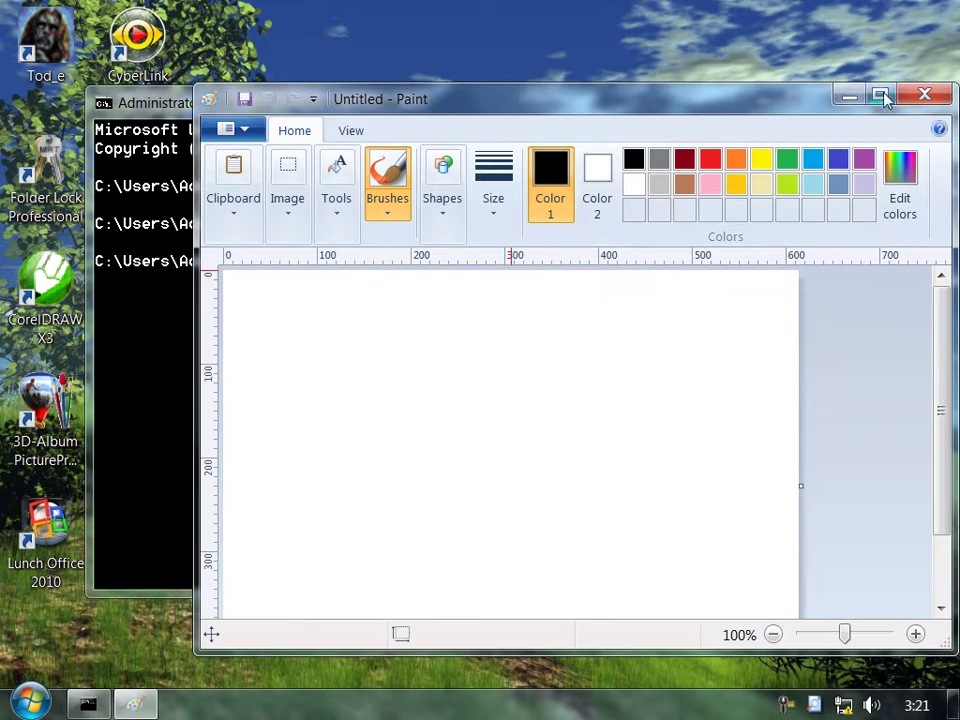
{"action": "left_click", "coordinate": [924, 96]}
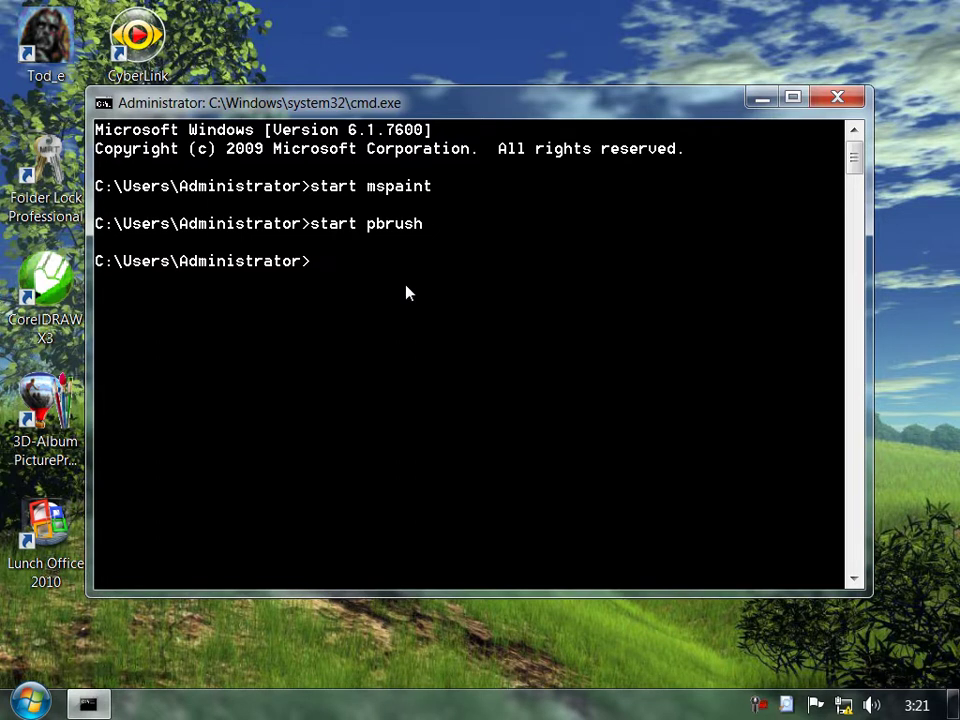
Step: Launch WordPad from the Command Prompt with "start write", and close the WordPad window
{"action": "type", "text": "start write"}
{"action": "key", "text": "Return"}
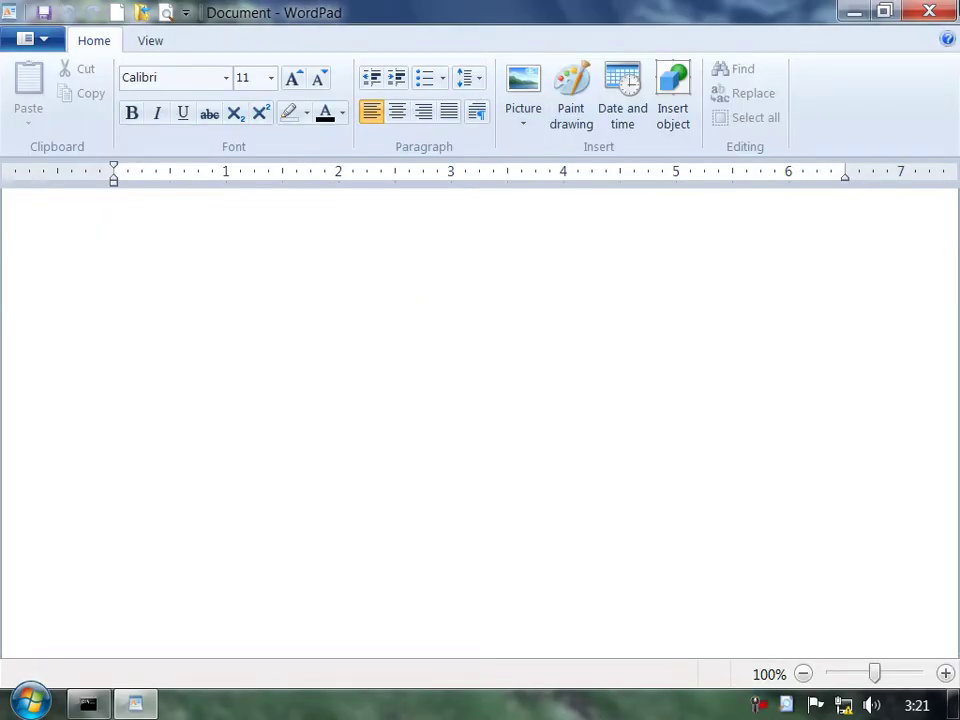
{"action": "left_click", "coordinate": [929, 11]}
Step: Launch WordPad with the Run command write, and close its empty document window
{"action": "left_click", "coordinate": [30, 703]}
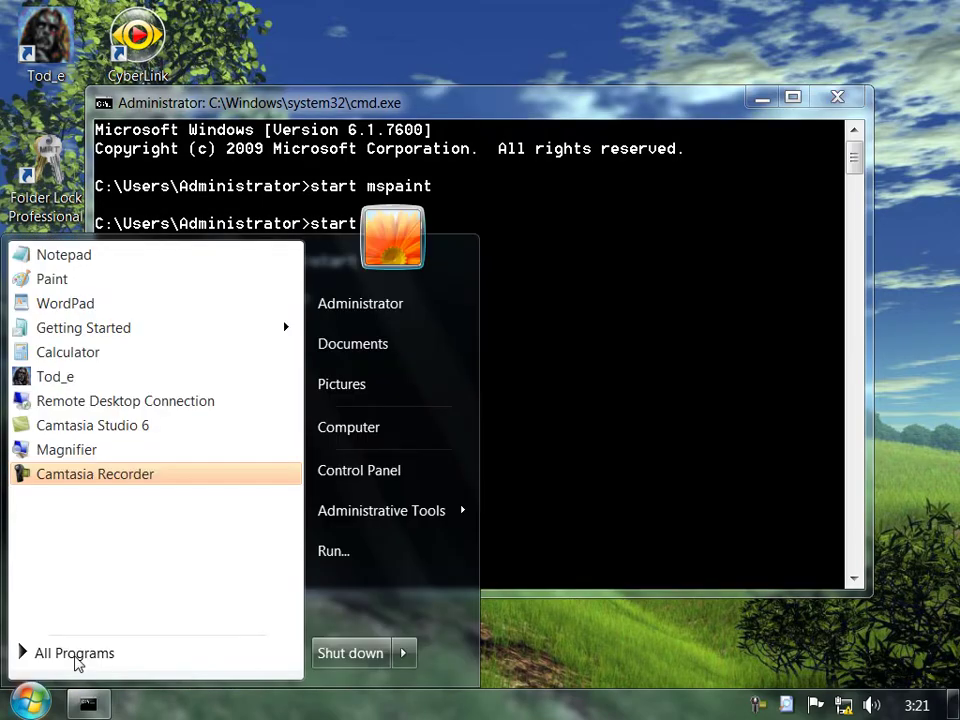
{"action": "left_click", "coordinate": [318, 552]}
{"action": "type", "text": "write"}
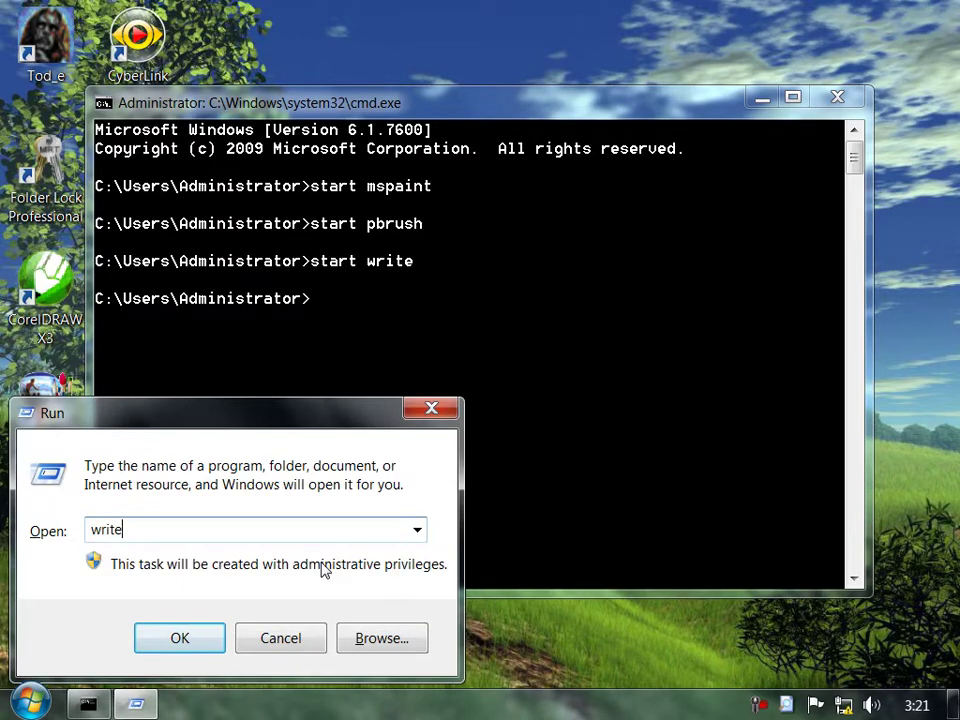
{"action": "key", "text": "Return"}
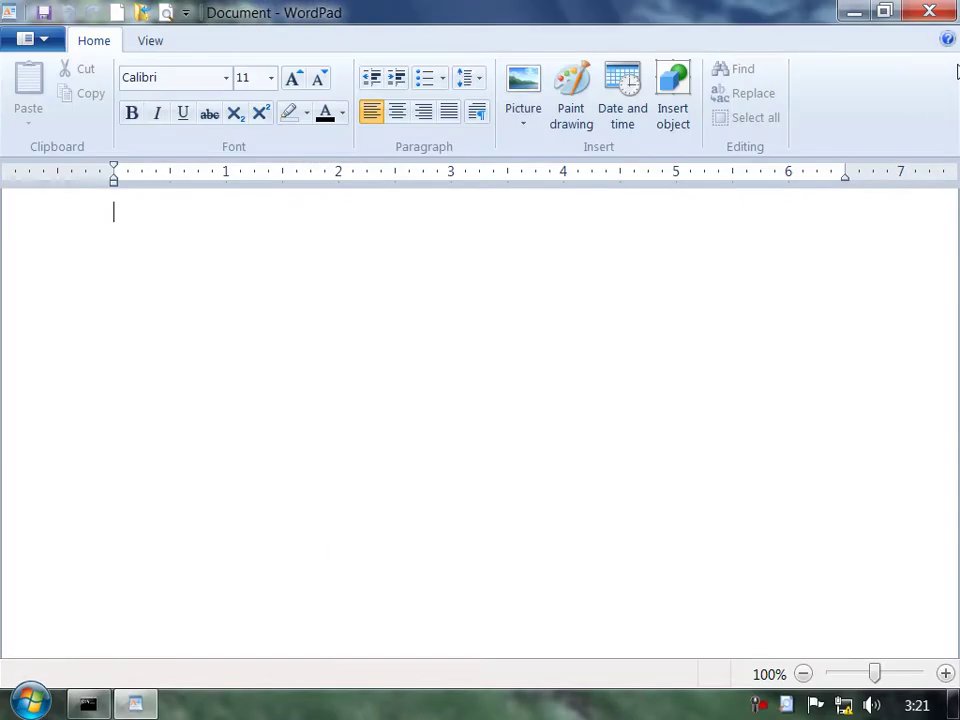
{"action": "left_click", "coordinate": [932, 11]}
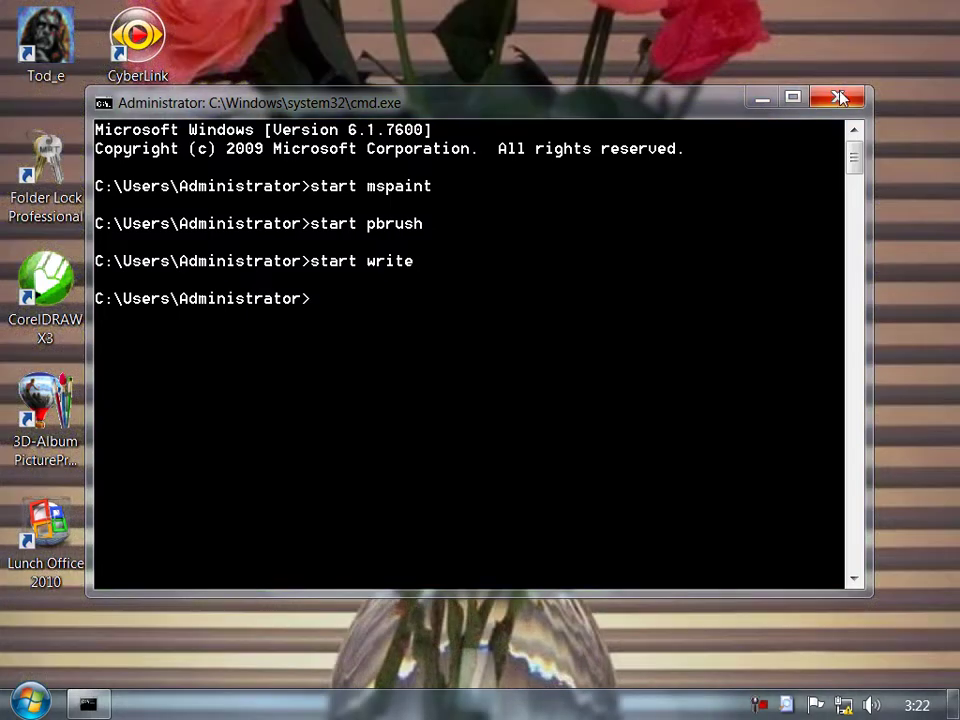
Step: Close the Command Prompt window to return to the desktop
{"action": "left_click", "coordinate": [838, 100]}
{"action": "right_click", "coordinate": [666, 148]}
{"action": "left_click", "coordinate": [705, 205]}
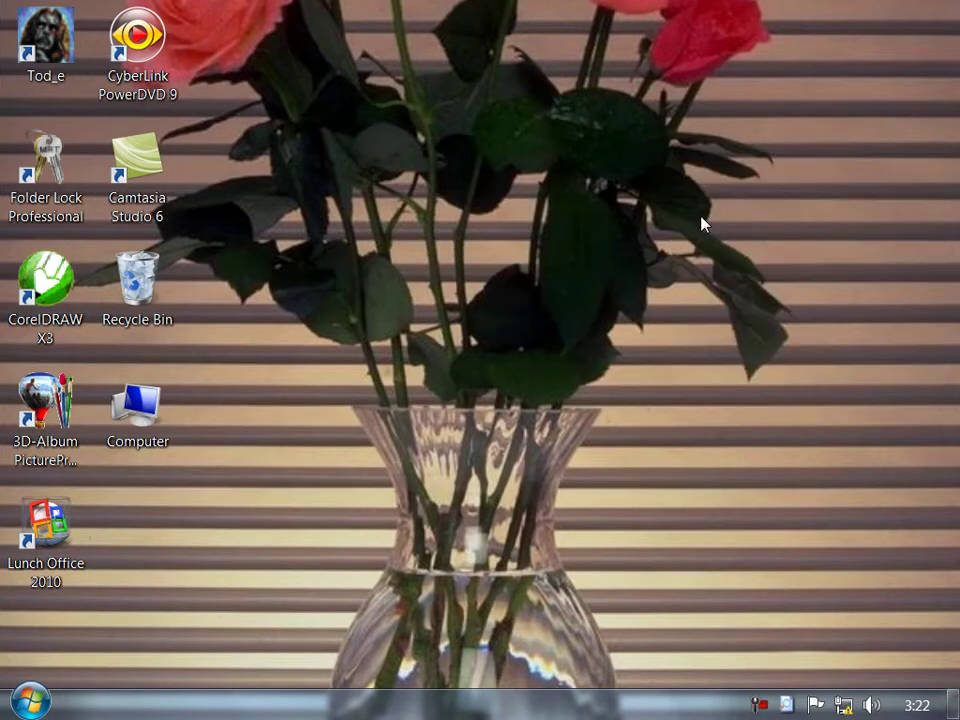
Step: Launch Paint from the list of recently used programs, and close its window
{"action": "key", "text": "super"}
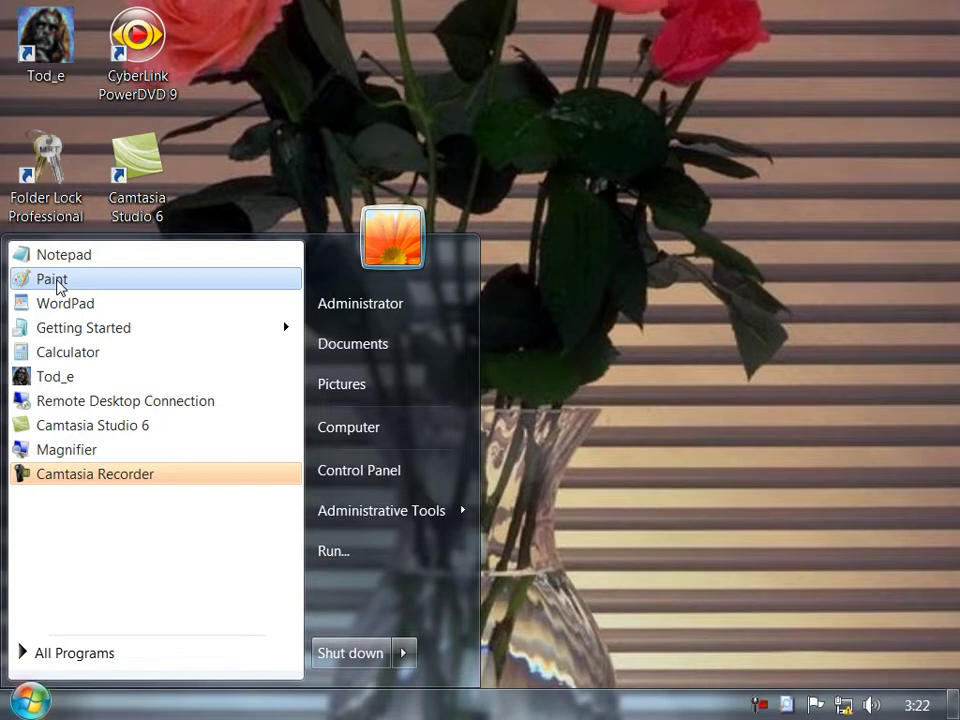
{"action": "left_click", "coordinate": [52, 280]}
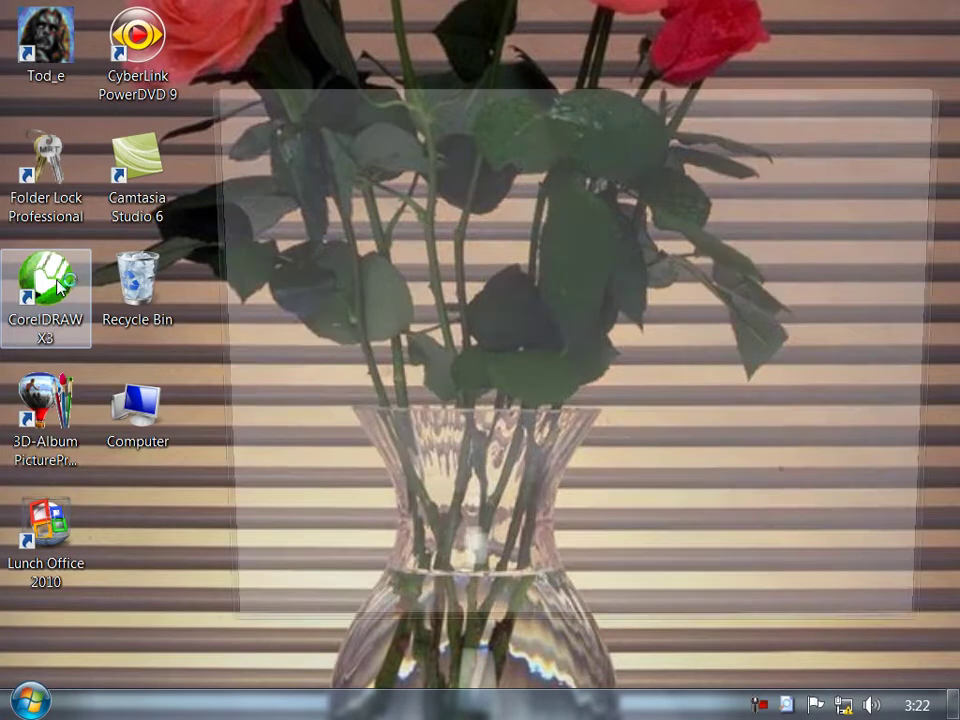
{"action": "left_click", "coordinate": [926, 94]}
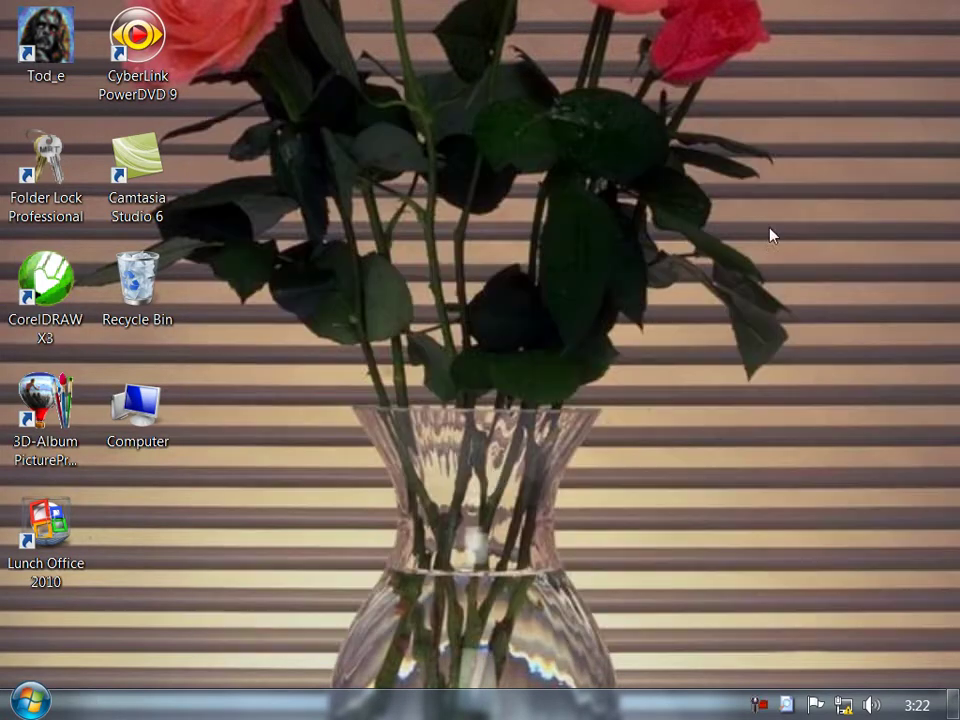
Step: Add only the Address toolbar to the taskbar through the taskbar properties, and apply the change
{"action": "right_click", "coordinate": [406, 712]}
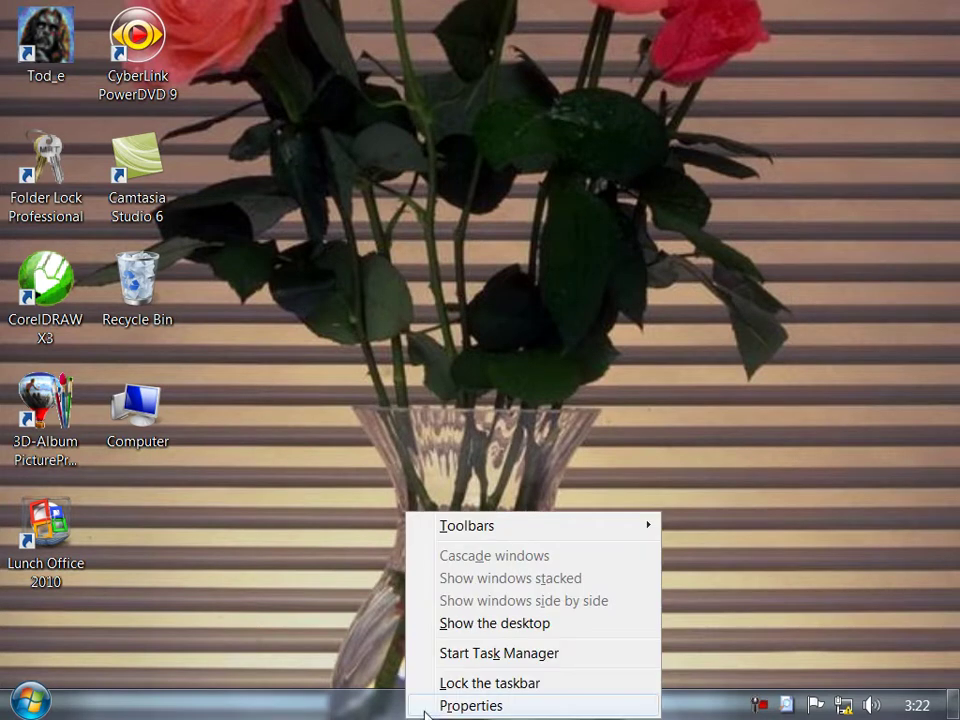
{"action": "left_click", "coordinate": [444, 706]}
{"action": "left_click", "coordinate": [178, 213]}
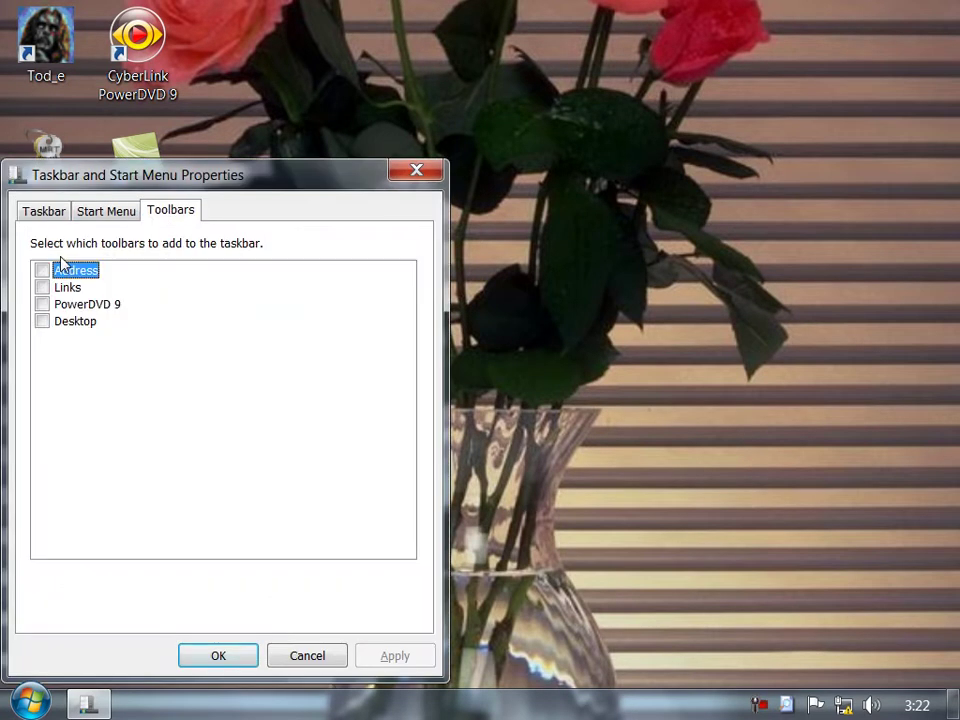
{"action": "left_click", "coordinate": [42, 287]}
{"action": "left_click", "coordinate": [42, 270]}
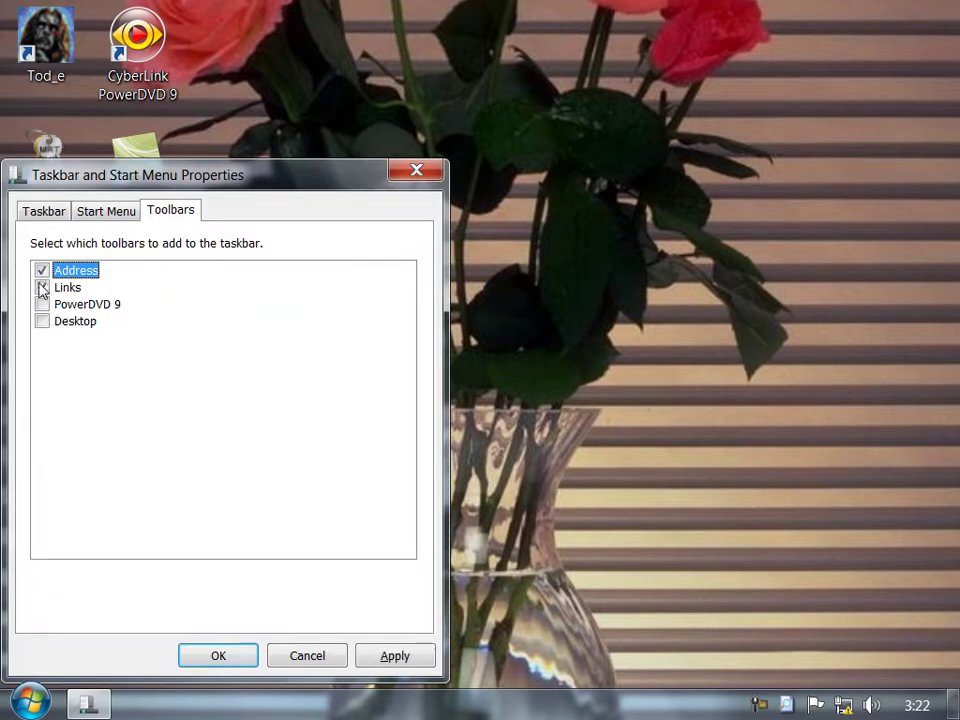
{"action": "left_click", "coordinate": [42, 287]}
{"action": "left_click", "coordinate": [394, 656]}
Step: Launch Paint by entering mspaint in the taskbar's Address toolbar
{"action": "left_click", "coordinate": [527, 702]}
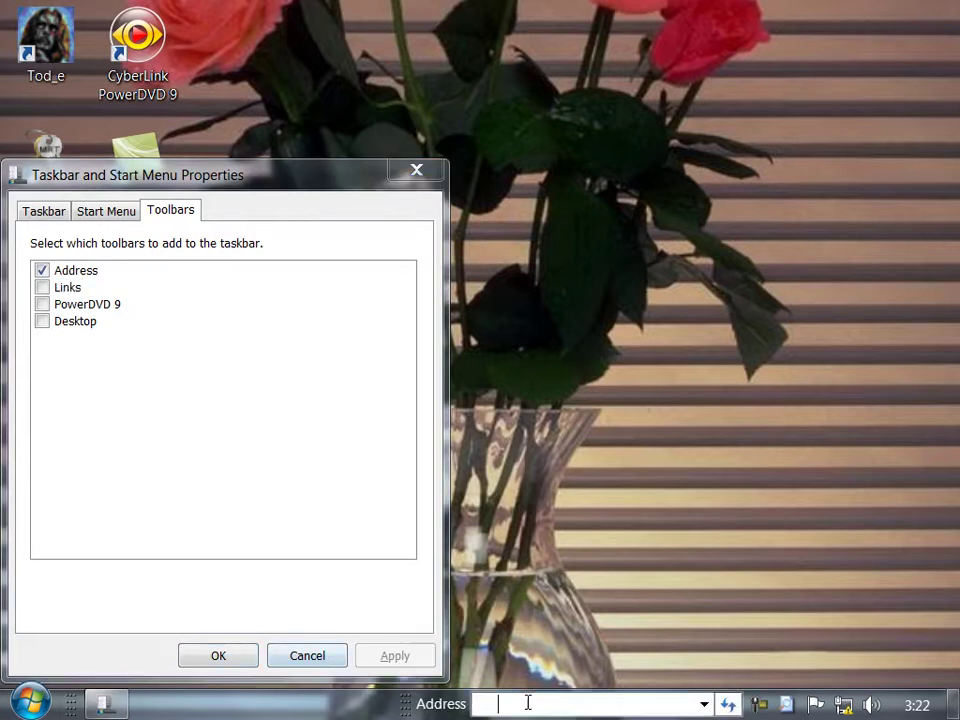
{"action": "type", "text": "mspaint"}
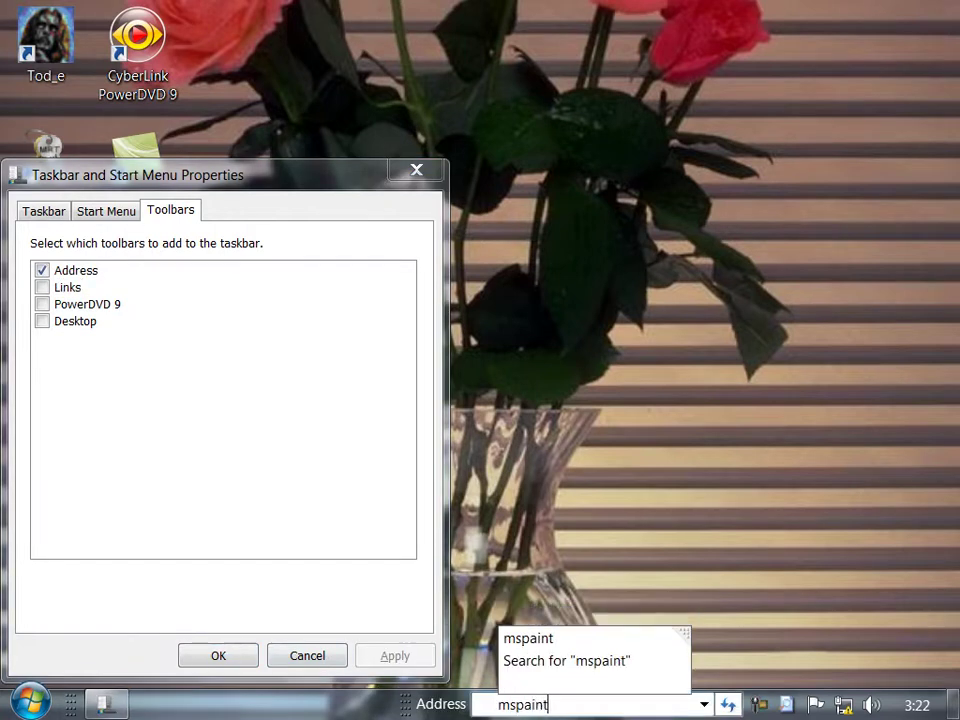
{"action": "key", "text": "Return"}
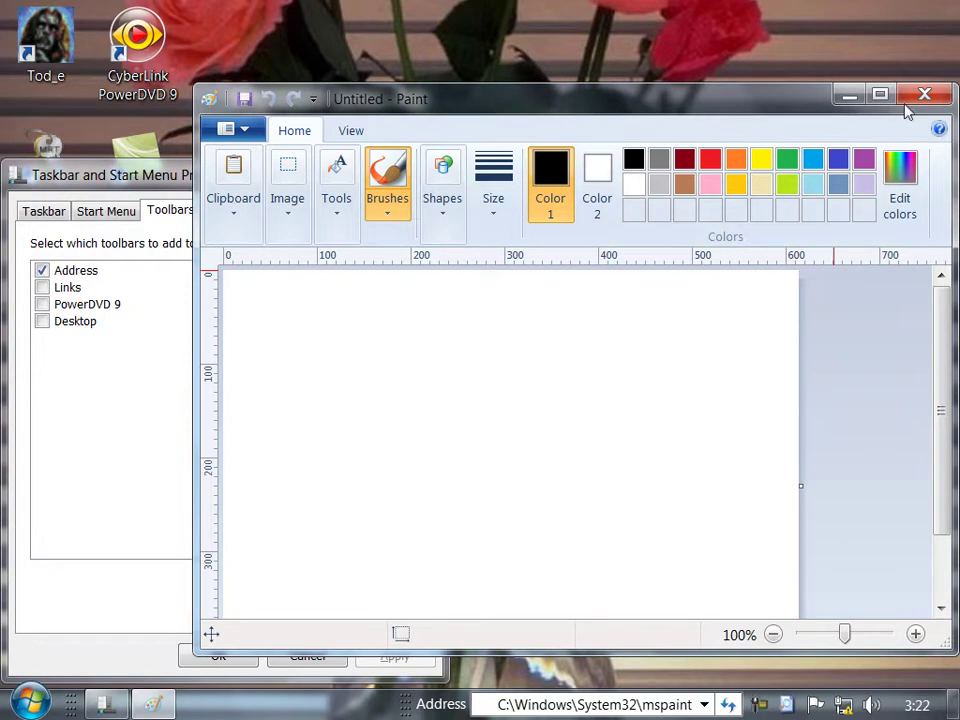
Step: Close Paint, remove the Address toolbar from the taskbar in the taskbar properties, and refresh the desktop
{"action": "key", "text": "alt+F4"}
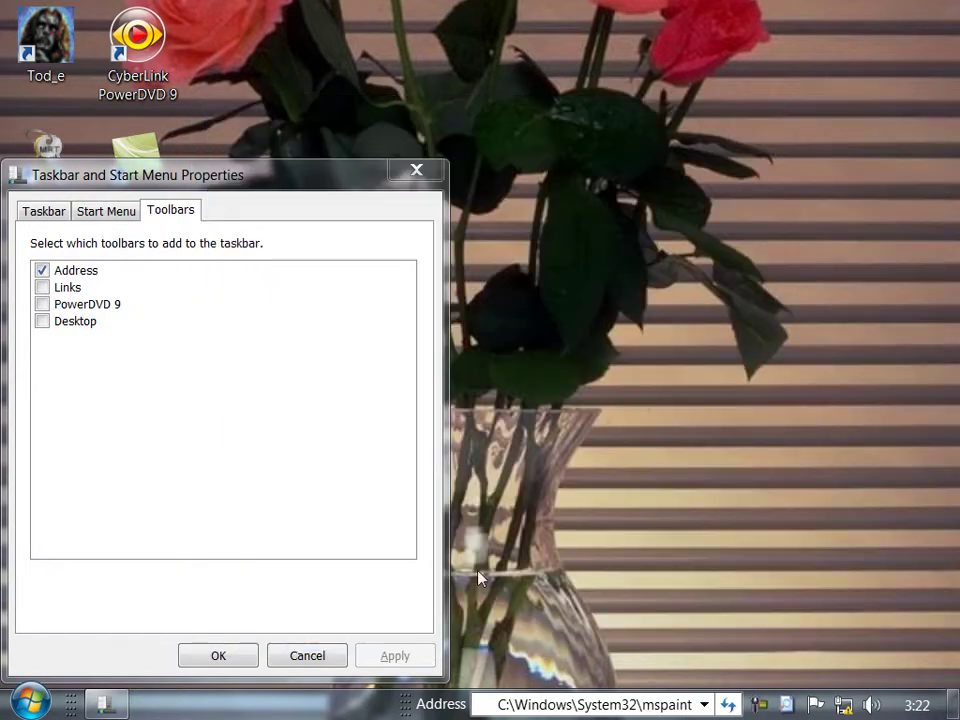
{"action": "left_click", "coordinate": [41, 271]}
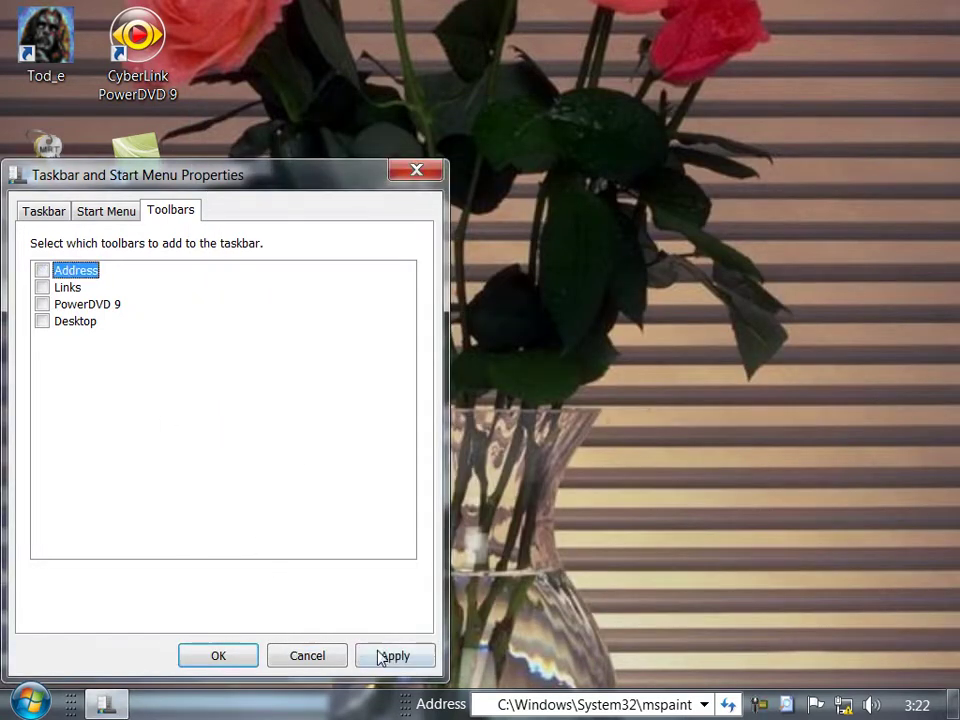
{"action": "left_click", "coordinate": [366, 656]}
{"action": "left_click", "coordinate": [219, 658]}
{"action": "right_click", "coordinate": [381, 255]}
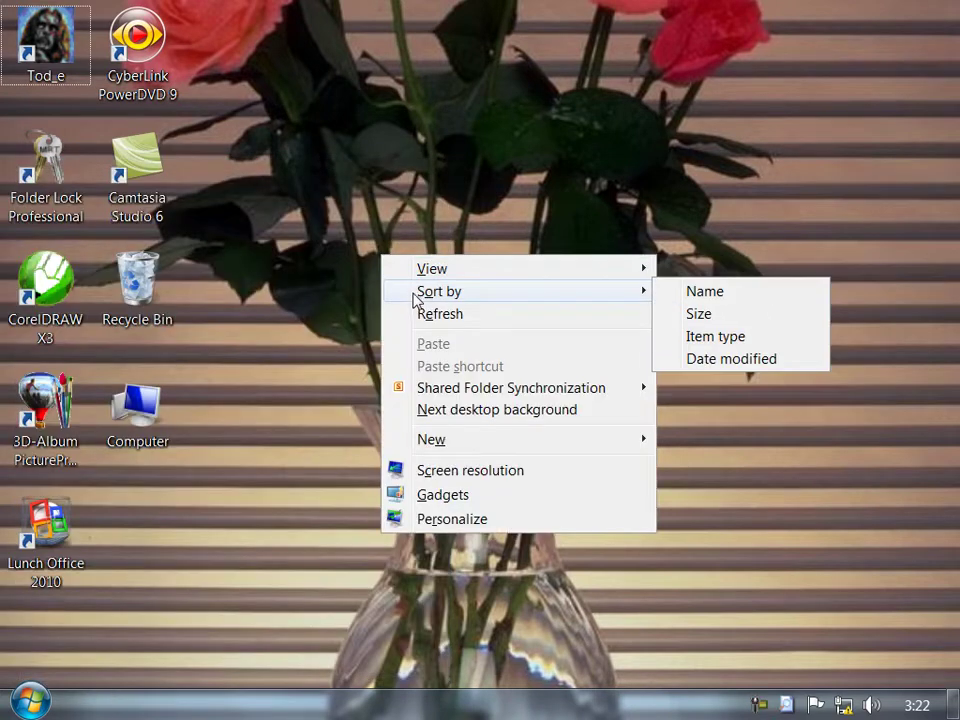
{"action": "left_click", "coordinate": [416, 314]}
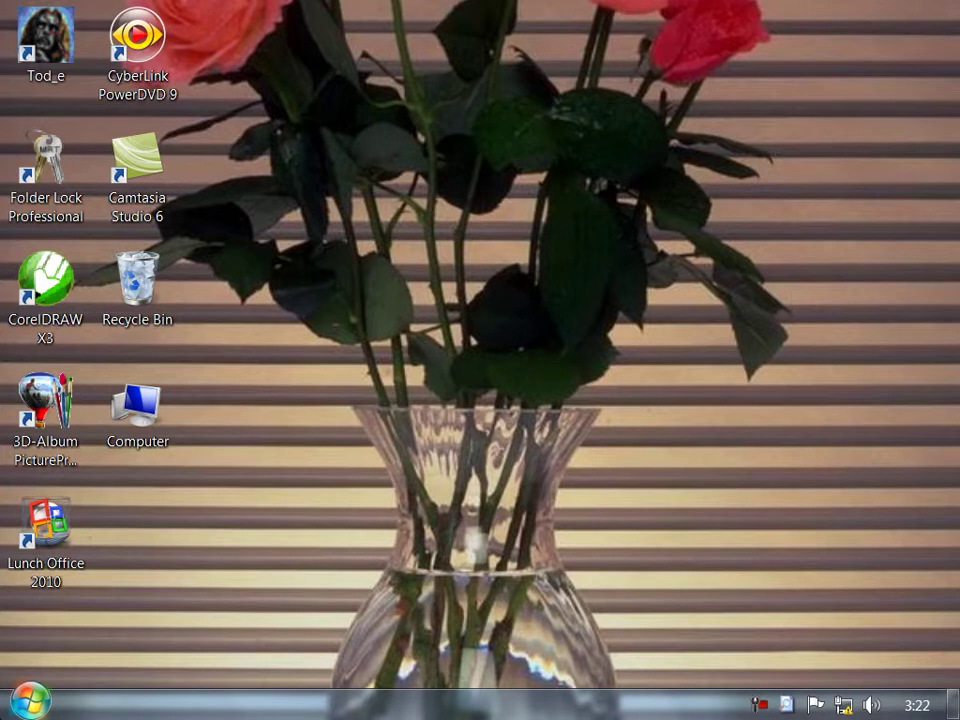
Step: Assign Ctrl + Alt + P as the shortcut key in the properties of Paint in Accessories, and refresh the desktop
{"action": "left_click", "coordinate": [16, 692]}
{"action": "left_click", "coordinate": [117, 665]}
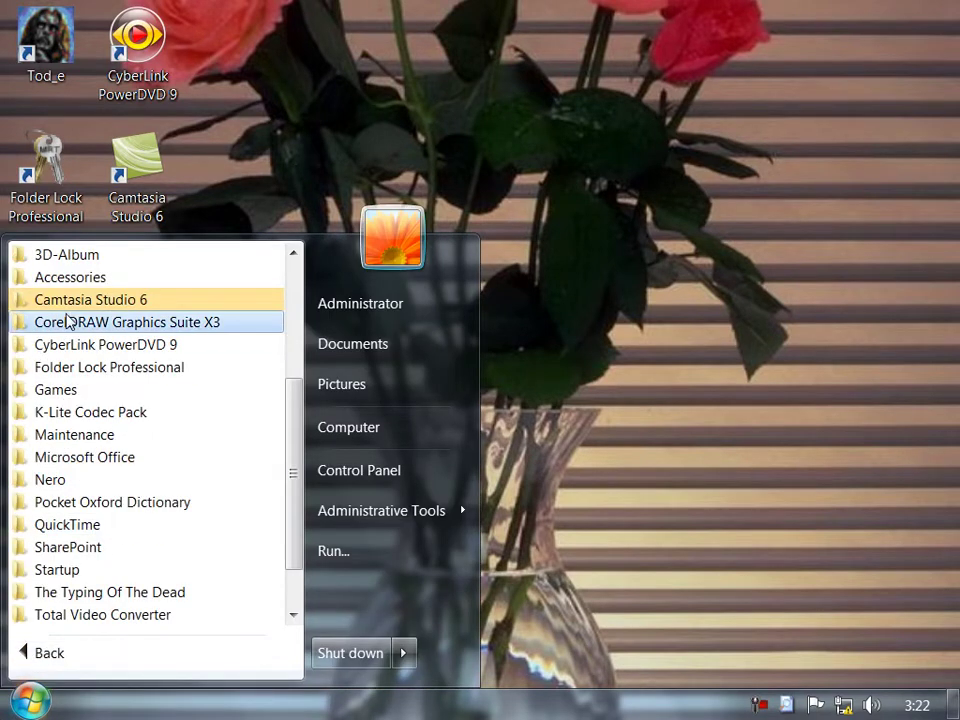
{"action": "left_click", "coordinate": [81, 281]}
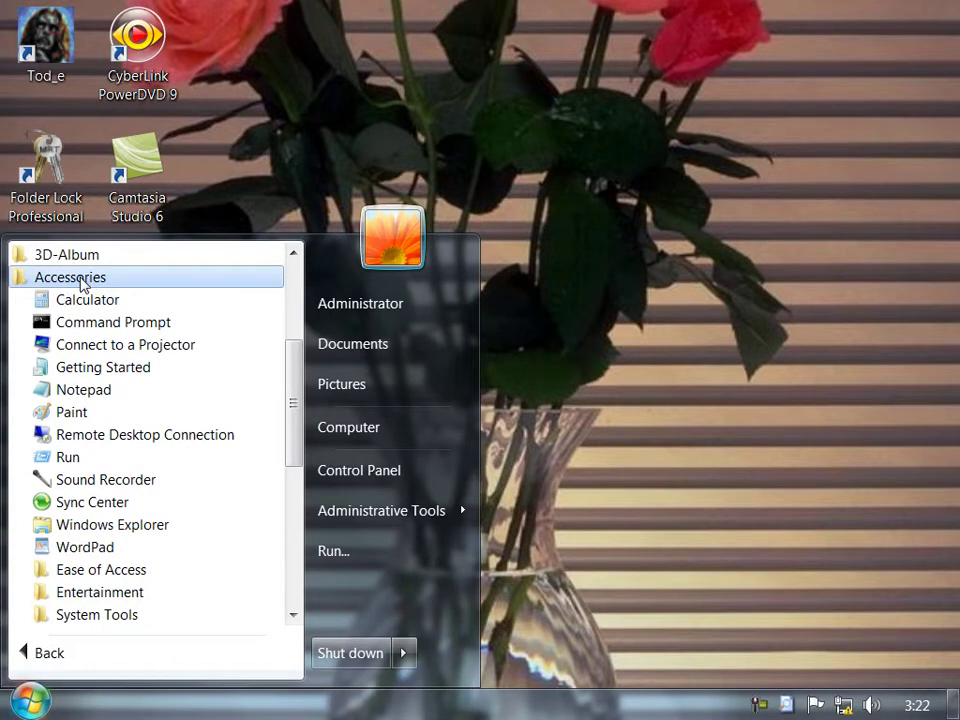
{"action": "right_click", "coordinate": [92, 418]}
{"action": "left_click", "coordinate": [162, 674]}
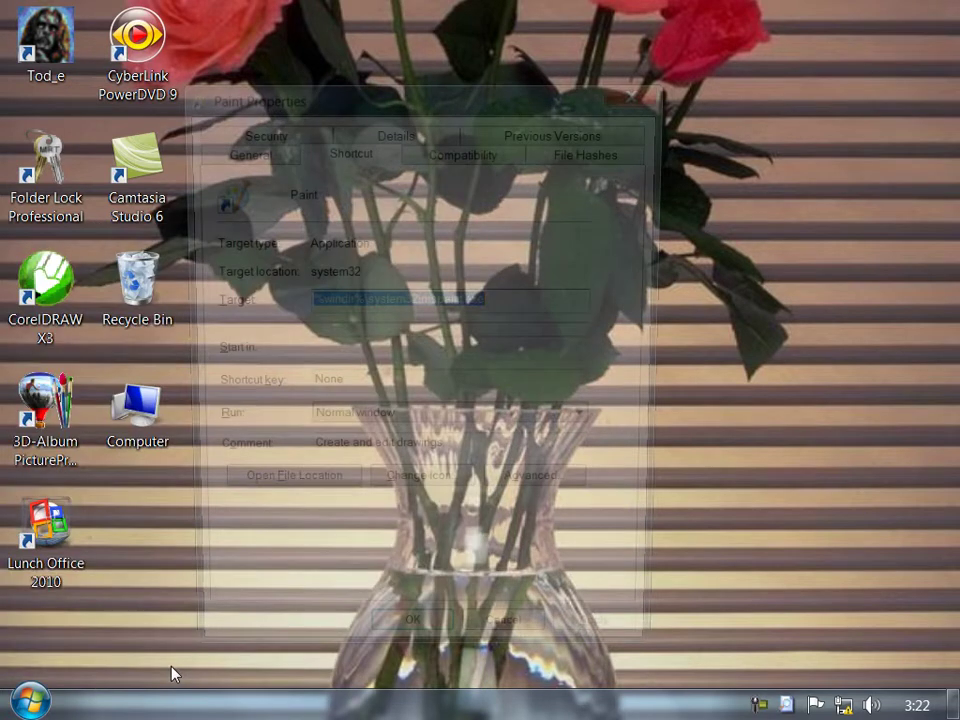
{"action": "left_click", "coordinate": [350, 398]}
{"action": "key", "text": "ctrl+alt+p"}
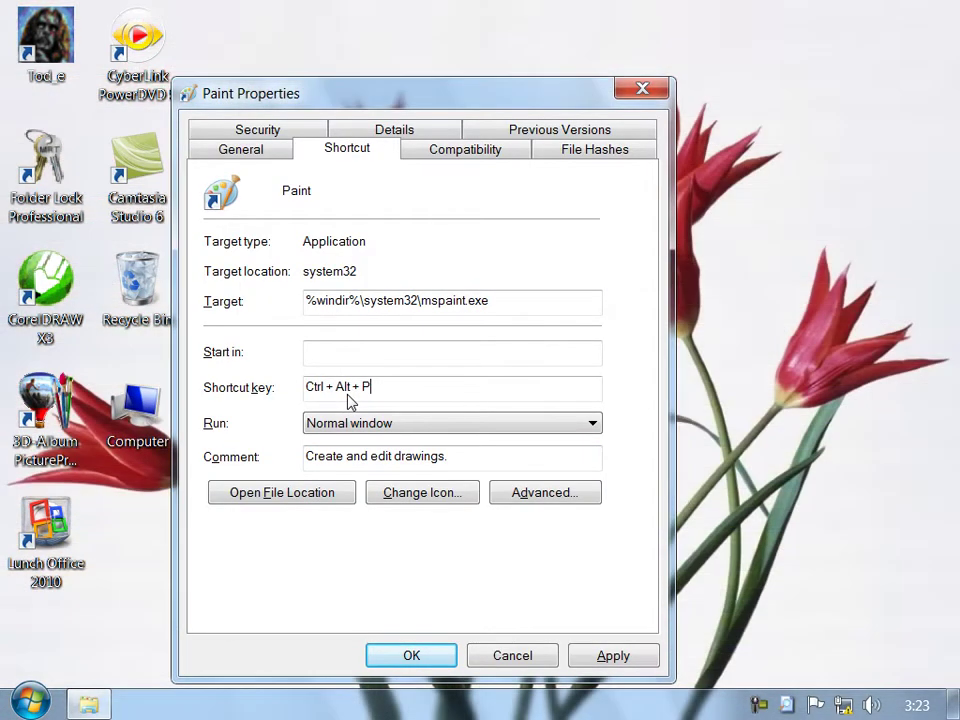
{"action": "left_click", "coordinate": [613, 657]}
{"action": "left_click", "coordinate": [412, 655]}
{"action": "right_click", "coordinate": [445, 270]}
{"action": "left_click", "coordinate": [505, 330]}
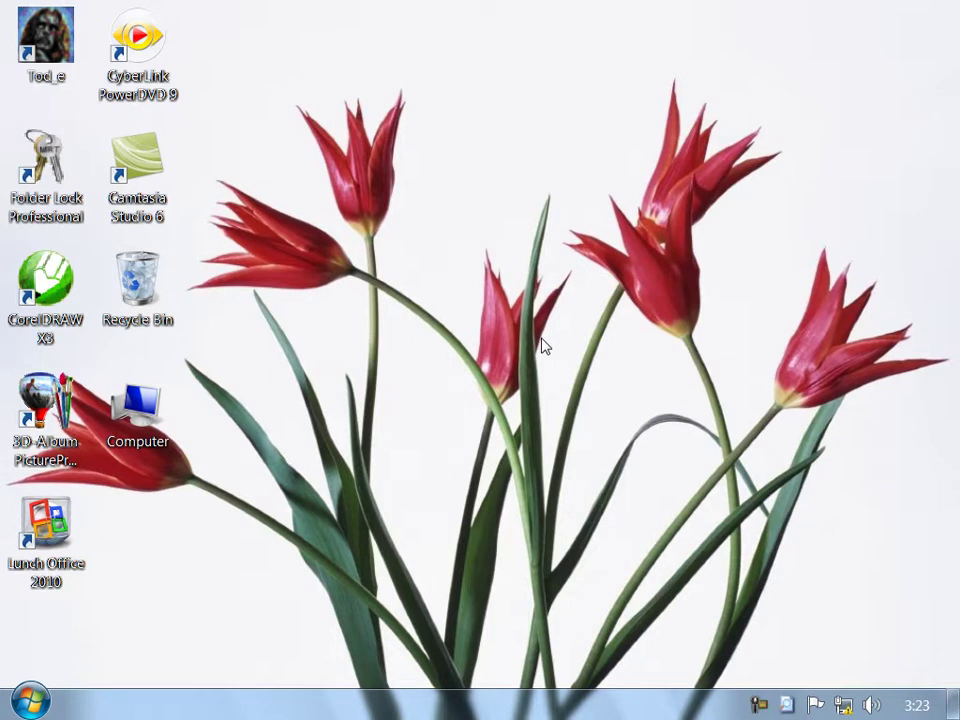
Step: Launch Paint with its assigned shortcut key, close its window, and refresh the desktop
{"action": "key", "text": "ctrl+alt+p"}
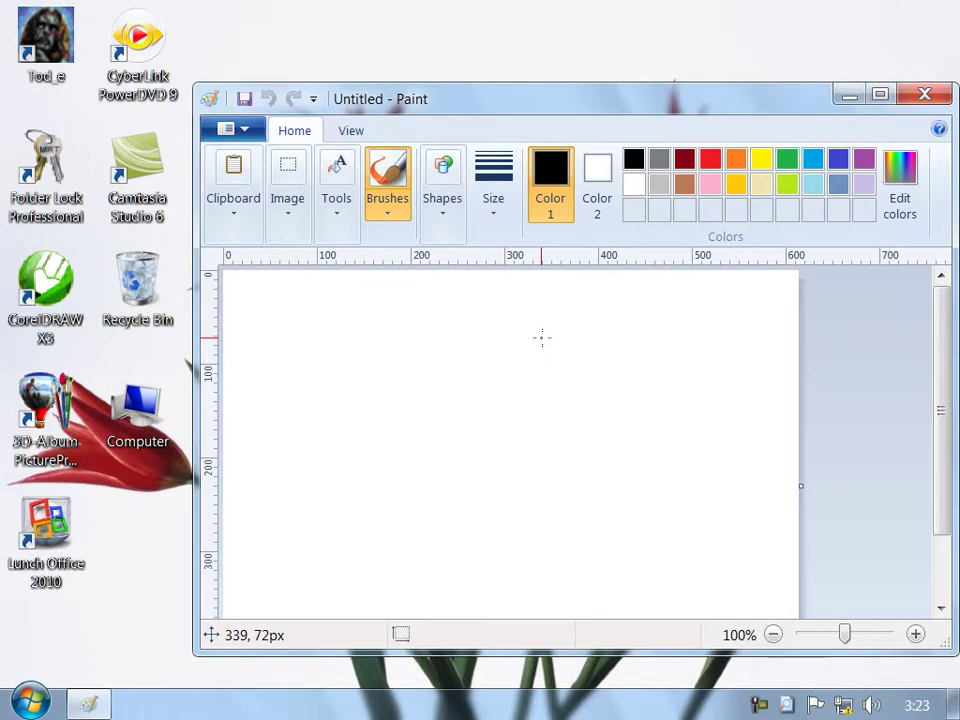
{"action": "left_click", "coordinate": [926, 98]}
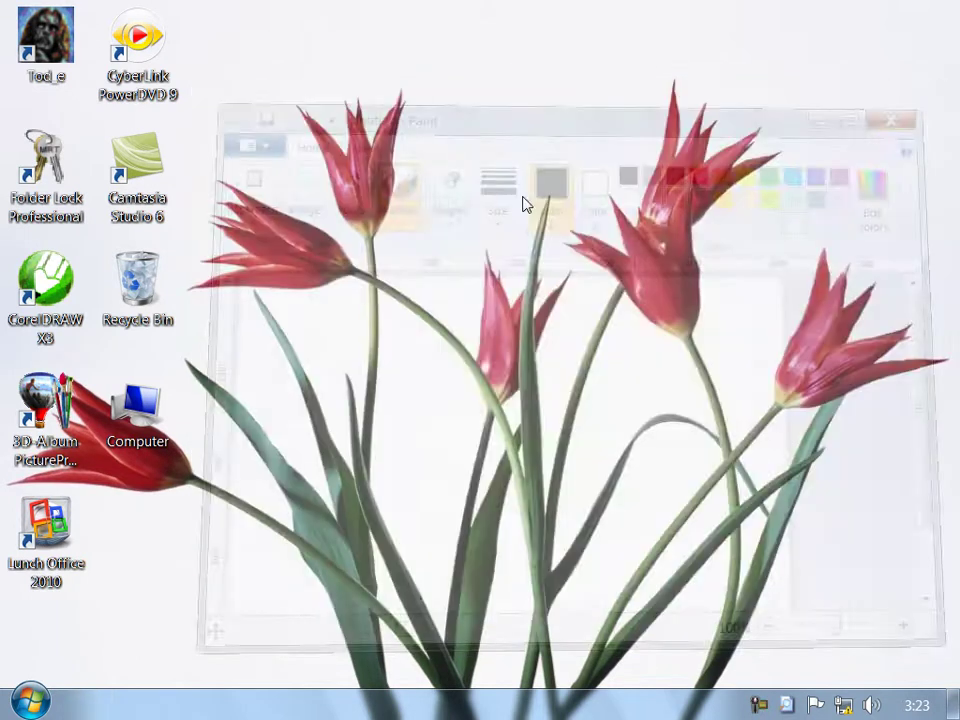
{"action": "right_click", "coordinate": [452, 228]}
{"action": "left_click", "coordinate": [497, 283]}
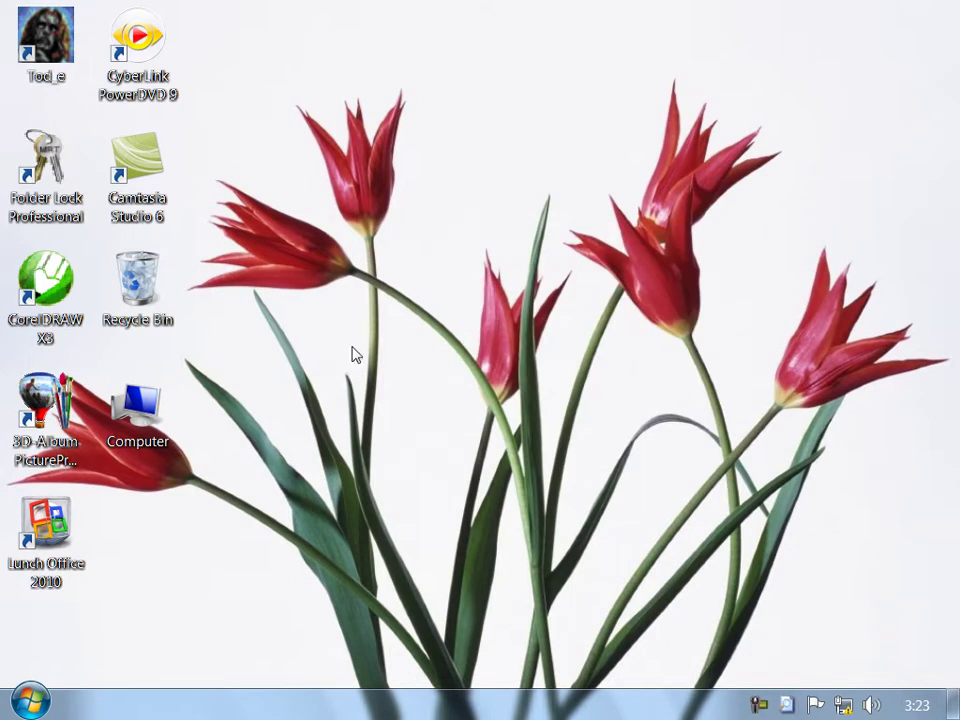
Step: Launch Microsoft Word by running the winword command
{"action": "key", "text": "super+r"}
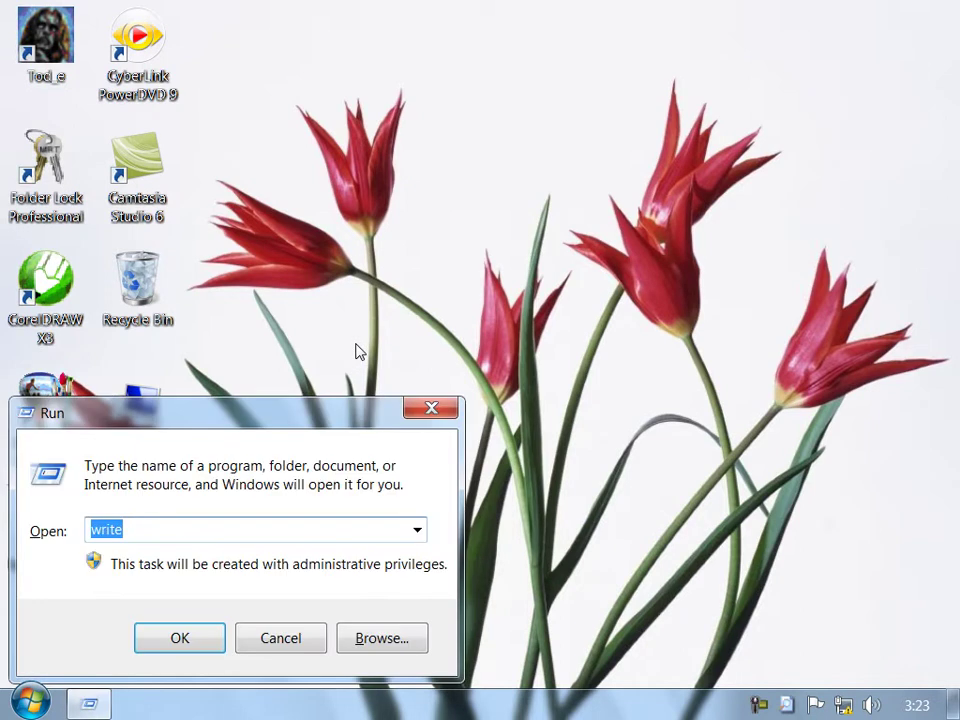
{"action": "type", "text": "winword"}
{"action": "key", "text": "Return"}
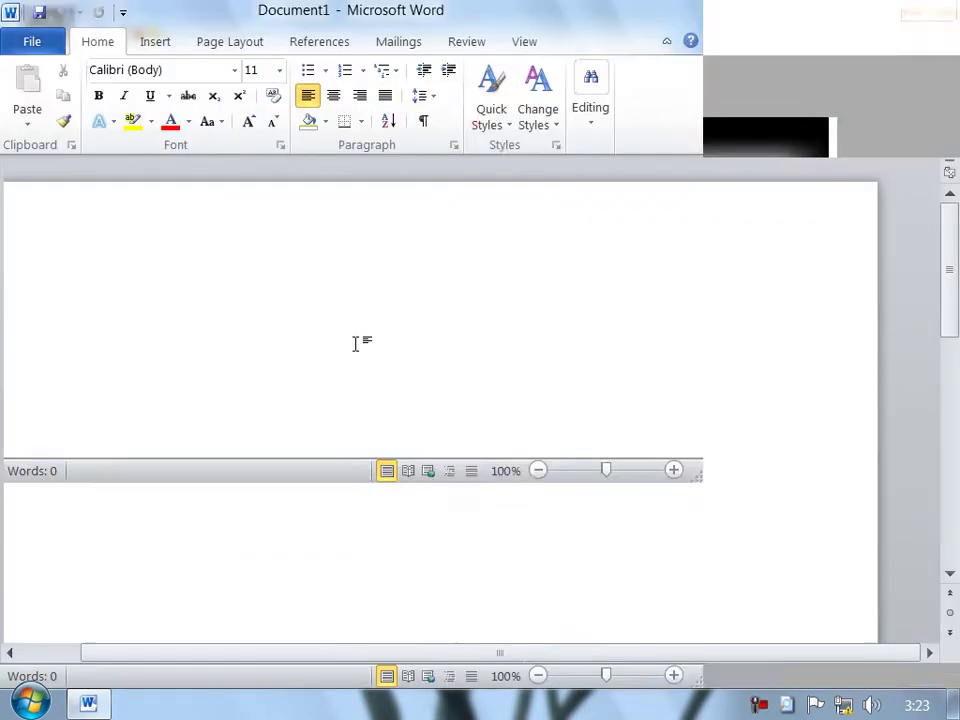
Step: Write "What is mspaint and what for we use?" in the blank document and format the line as Heading 1
{"action": "type", "text": "What is mspaint and what for we use?"}
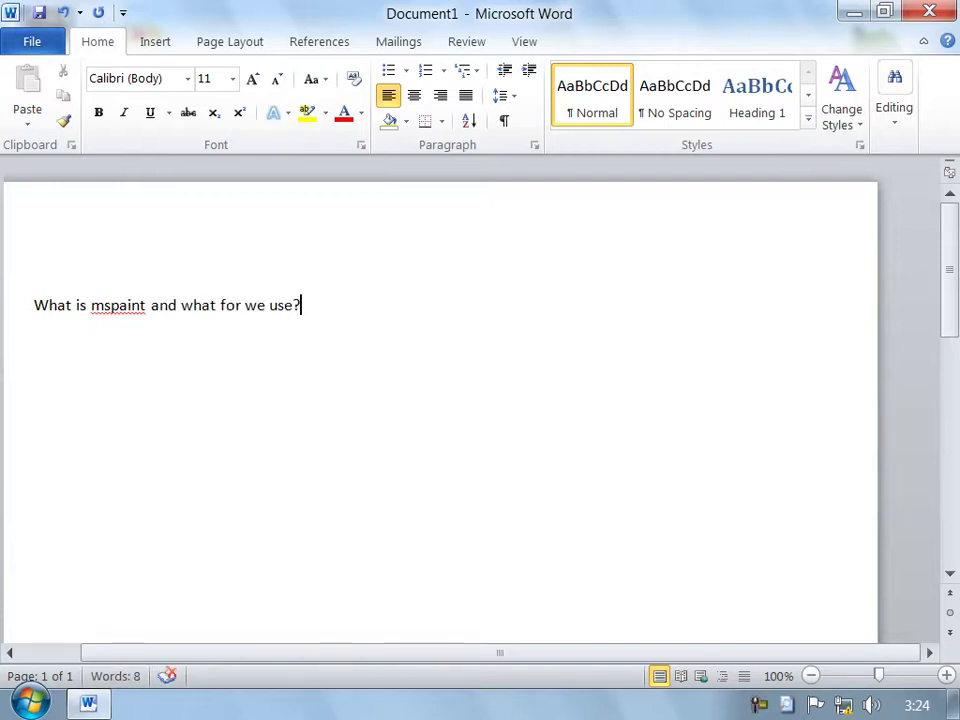
{"action": "key", "text": "ctrl+alt+1"}
{"action": "key", "text": "ctrl+f"}
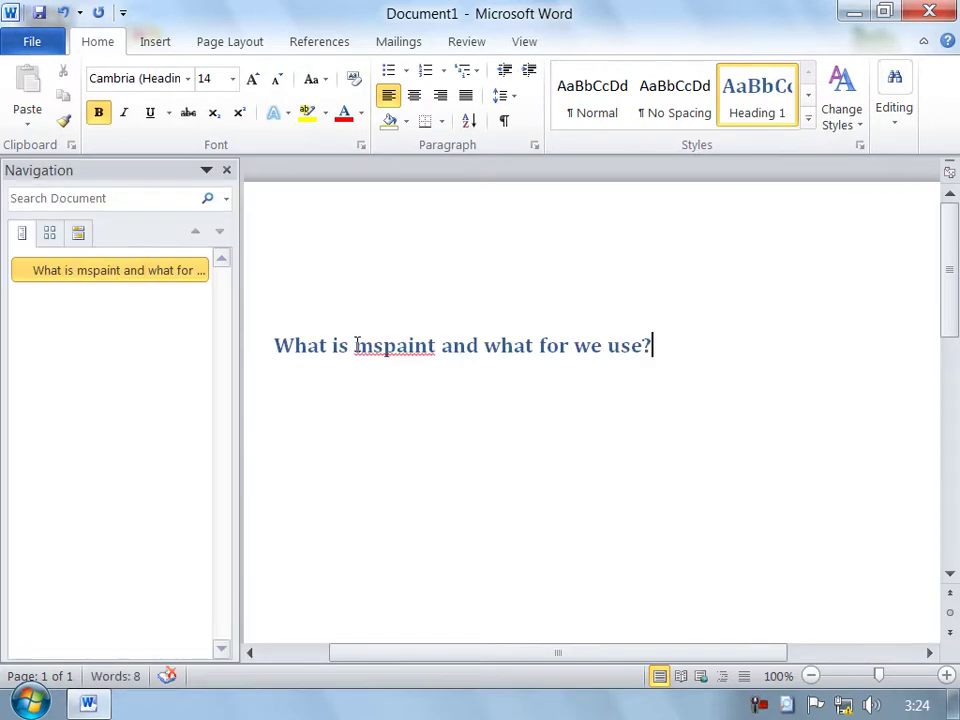
{"action": "key", "text": "ctrl+F1"}
{"action": "key", "text": "ctrl+F1"}
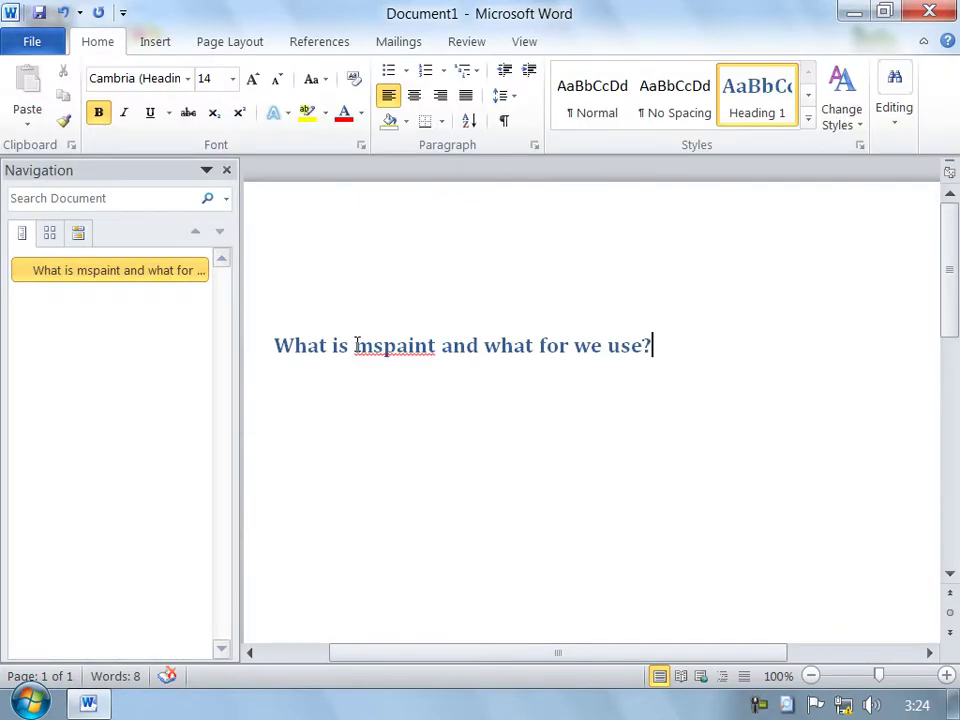
{"action": "left_click", "coordinate": [227, 171]}
Step: Replace the misspelled word "mspaint" in the heading with the spelling suggestion "MS paint"
{"action": "right_click", "coordinate": [197, 345]}
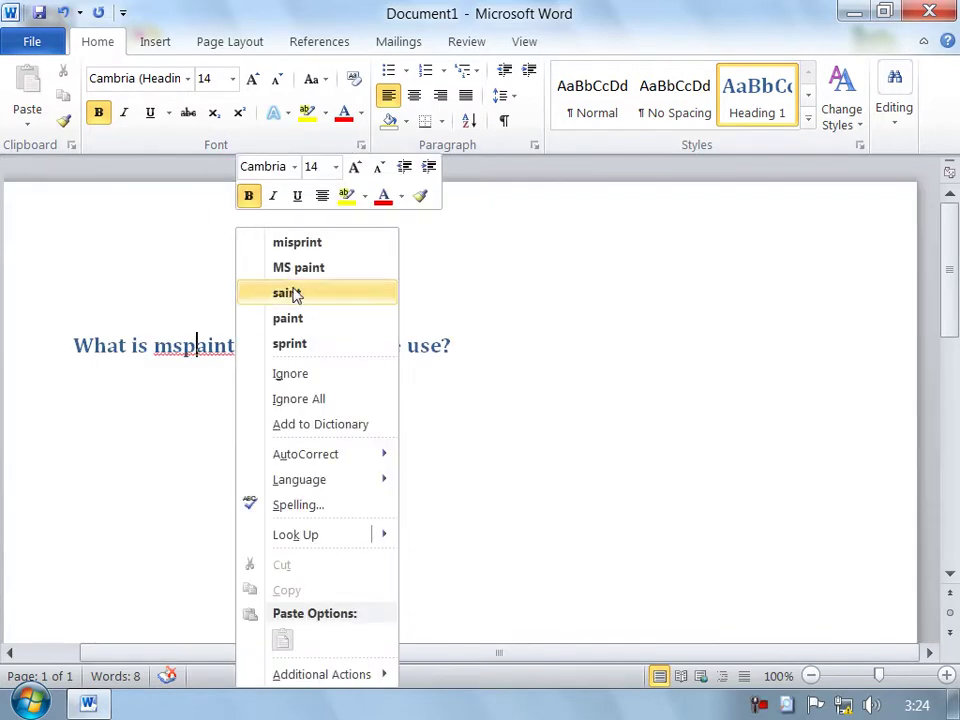
{"action": "left_click", "coordinate": [299, 268]}
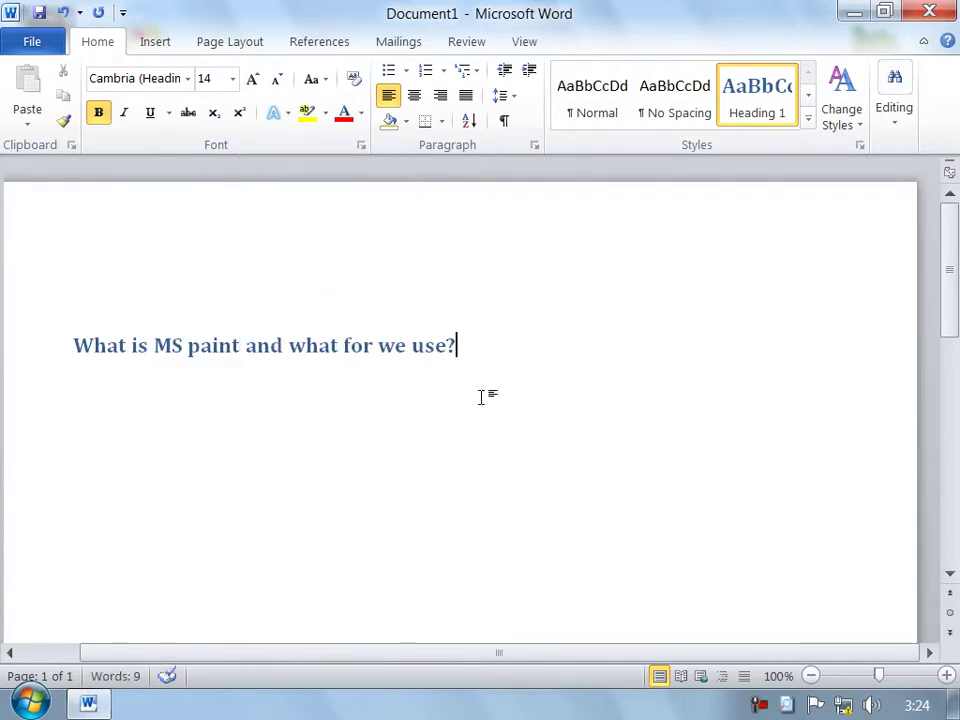
Step: Write below the heading: "Mspaint is the production of Microsoft and use for drawing basic picture and shaps."
{"action": "key", "text": "Return"}
{"action": "type", "text": "mspaint is the prio"}
{"action": "key", "text": "BackSpace"}
{"action": "key", "text": "BackSpace"}
{"action": "type", "text": "oduction of"}
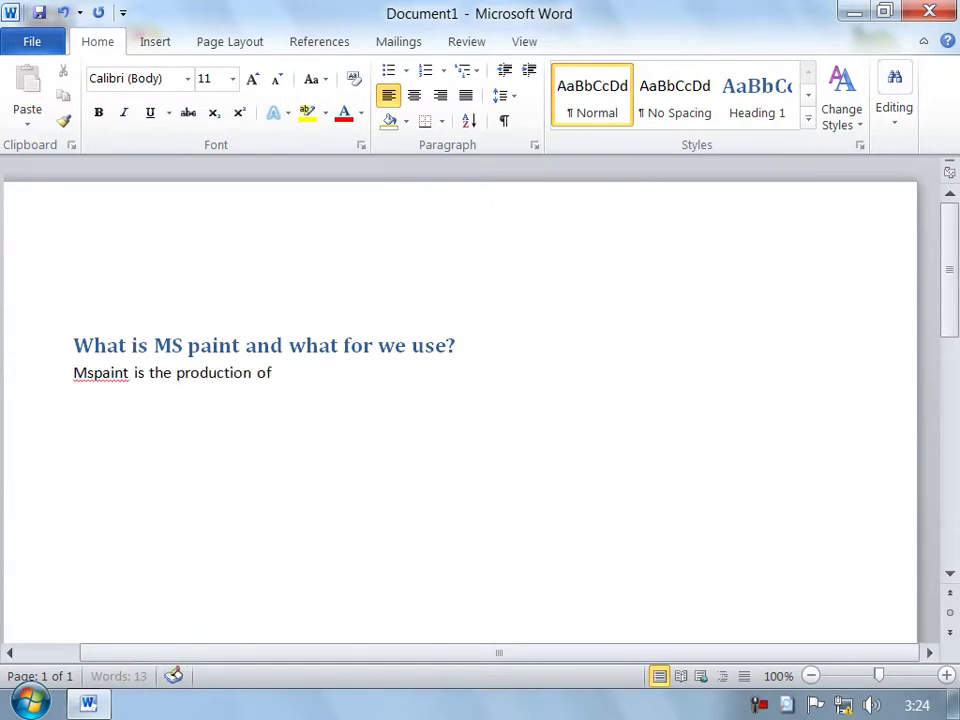
{"action": "type", "text": " micreo"}
{"action": "key", "text": "BackSpace"}
{"action": "key", "text": "BackSpace"}
{"action": "type", "text": "osoft and use"}
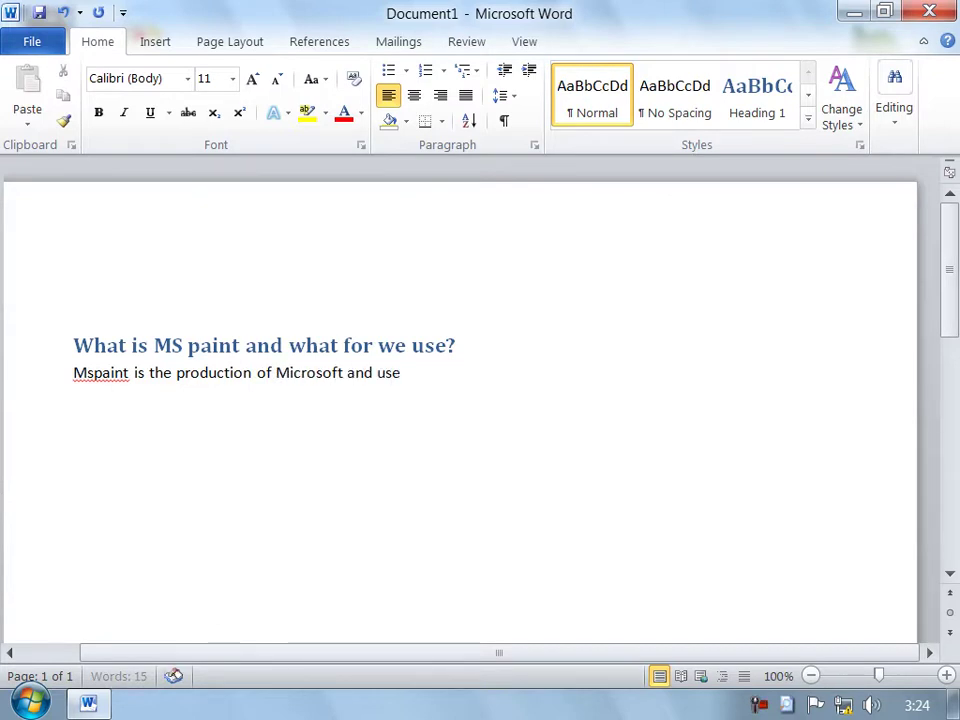
{"action": "type", "text": " for formatt"}
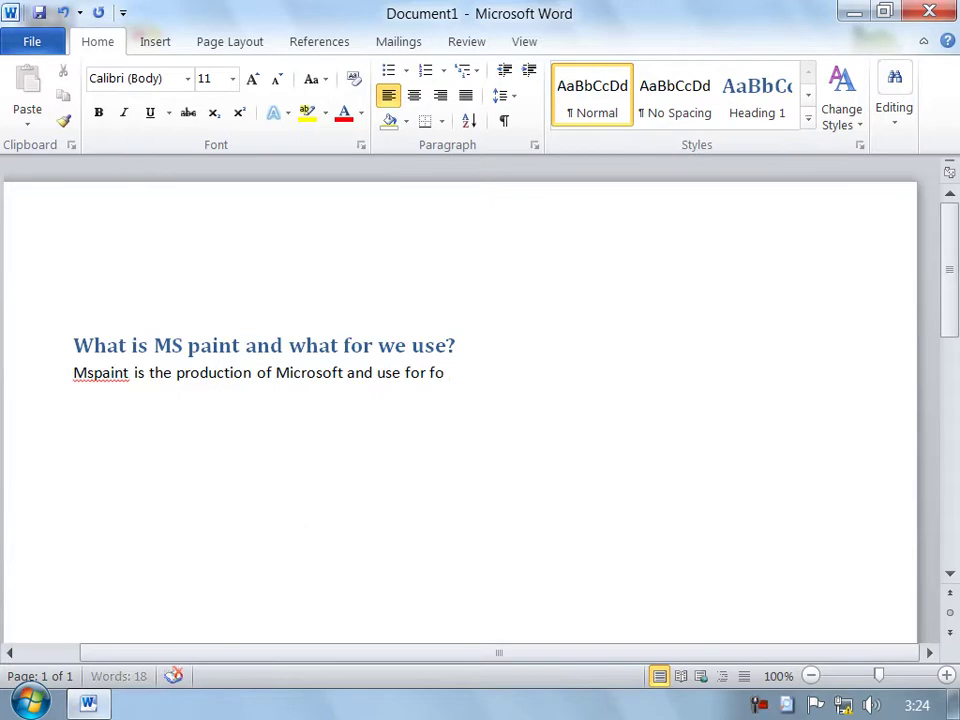
{"action": "key", "text": "BackSpace"}
{"action": "key", "text": "BackSpace"}
{"action": "key", "text": "BackSpace"}
{"action": "key", "text": "BackSpace"}
{"action": "type", "text": "drawing basic"}
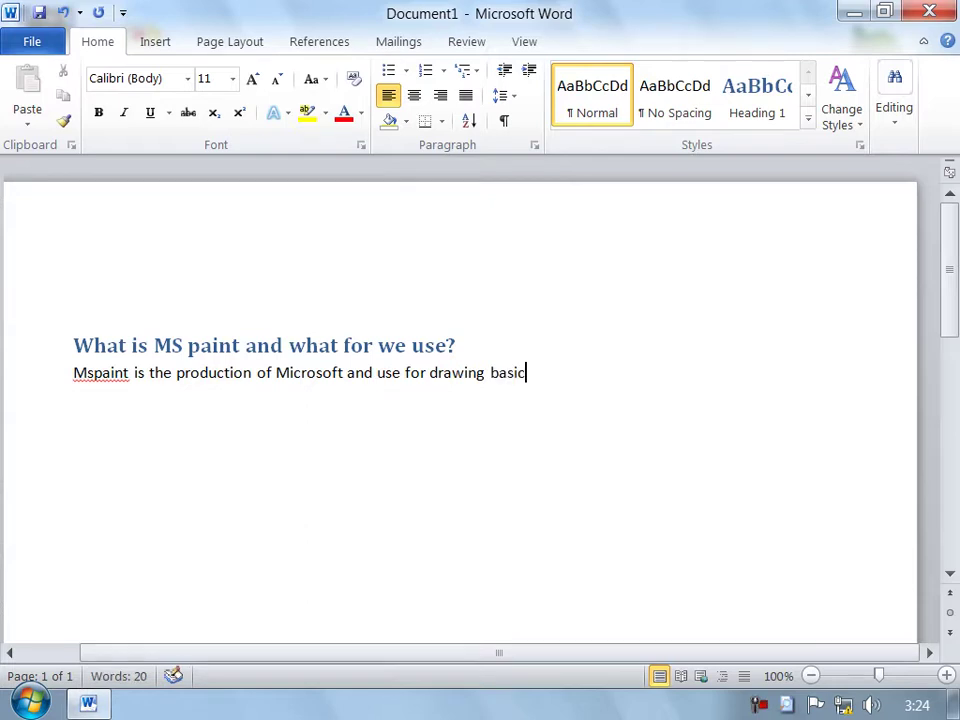
{"action": "type", "text": "picture and shap"}
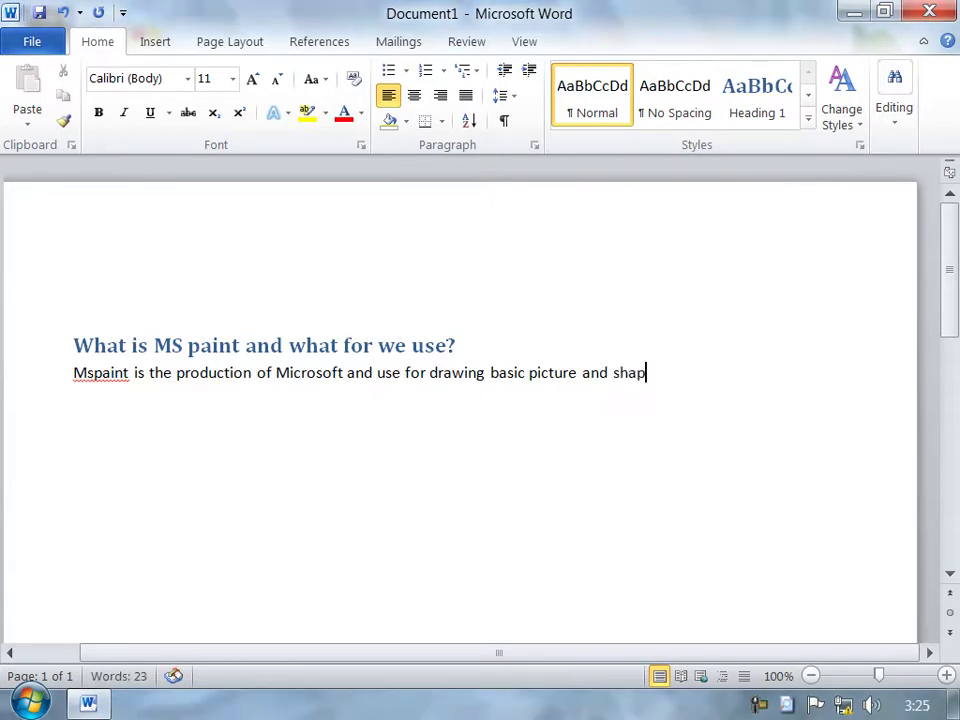
{"action": "type", "text": "s."}
Step: Add a new paragraph reading "Ms paint is the consist of" as the introduction to a list
{"action": "key", "text": "Return"}
{"action": "type", "text": "ms"}
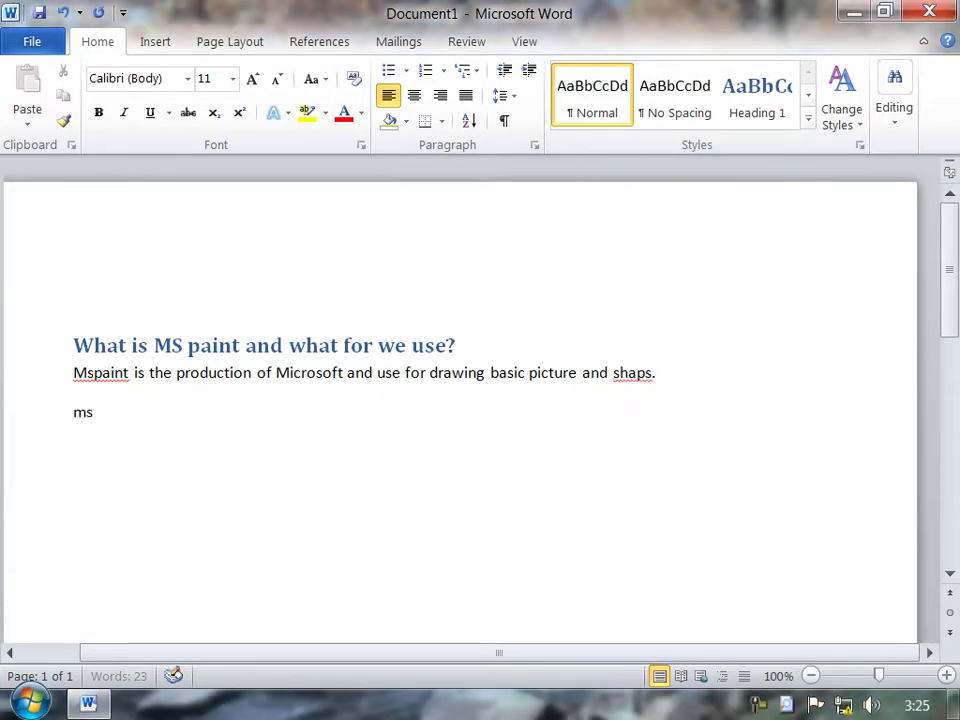
{"action": "type", "text": " paint is the"}
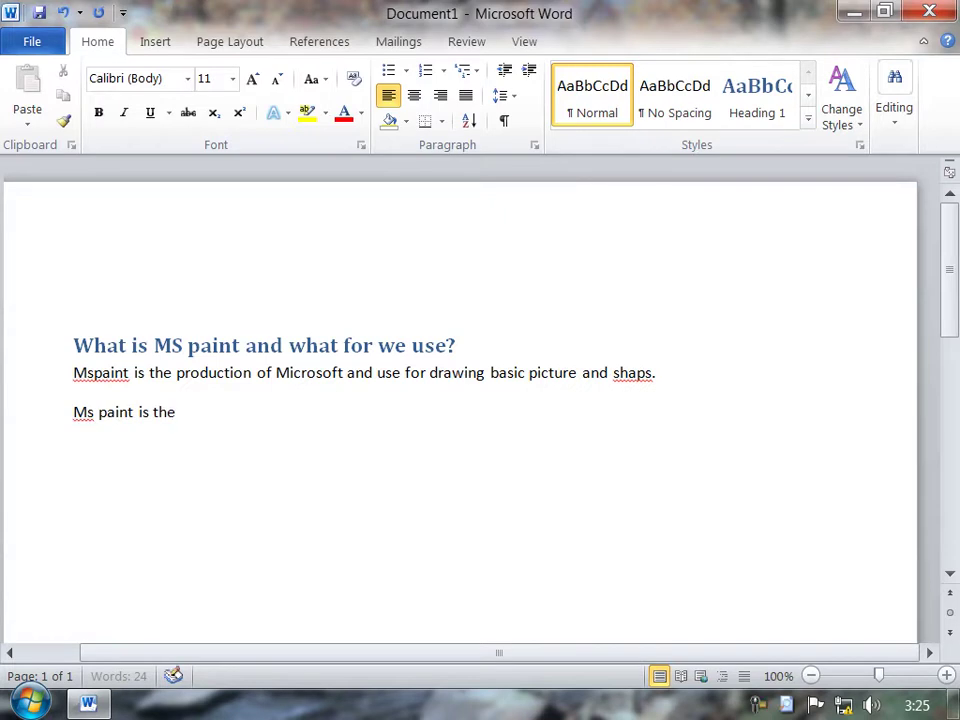
{"action": "type", "text": " consist of"}
{"action": "key", "text": "Return"}
Step: Start a numbered list under the introduction with the items "Title bar", "Menu bar" and "Caption button"
{"action": "type", "text": "1."}
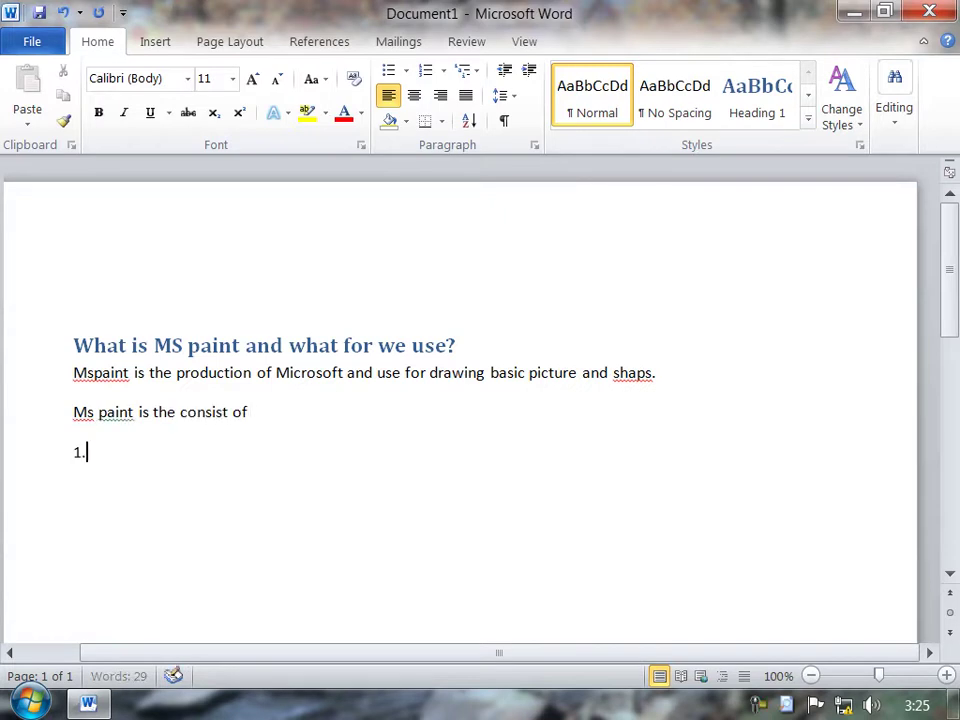
{"action": "type", "text": " title bar"}
{"action": "key", "text": "Return"}
{"action": "type", "text": ",eemnui"}
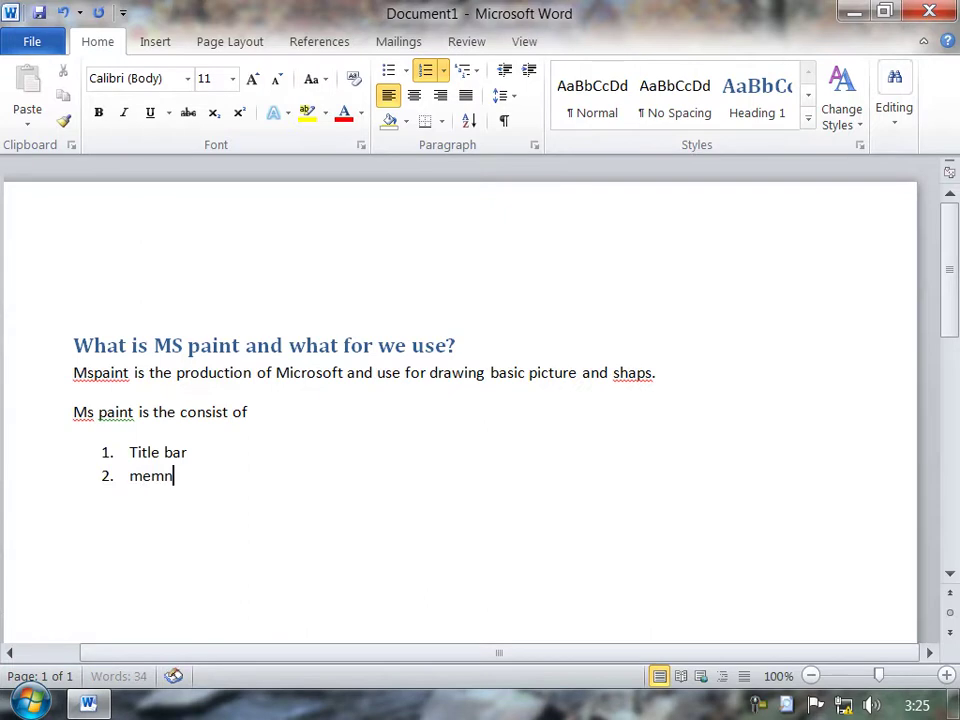
{"action": "key", "text": "BackSpace"}
{"action": "key", "text": "BackSpace"}
{"action": "key", "text": "BackSpace"}
{"action": "type", "text": "bar"}
{"action": "key", "text": "Return"}
{"action": "type", "text": "caption butt"}
{"action": "key", "text": "Return"}
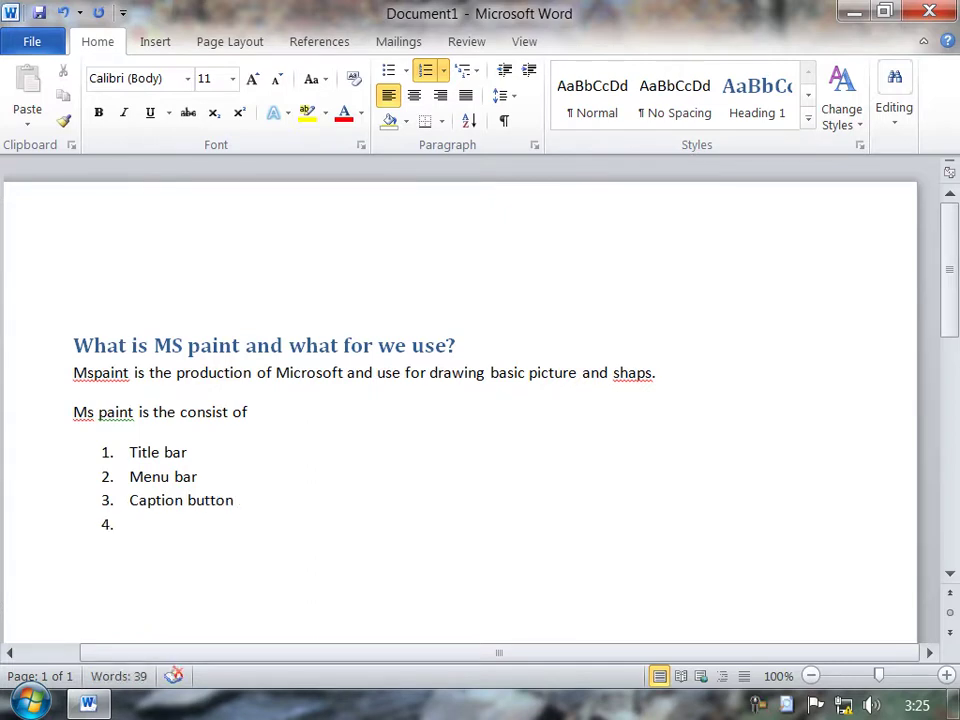
Step: Add "Quick access toolbar" and "Ribbon" as items 4 and 5 of the numbered list
{"action": "type", "text": "QUick a"}
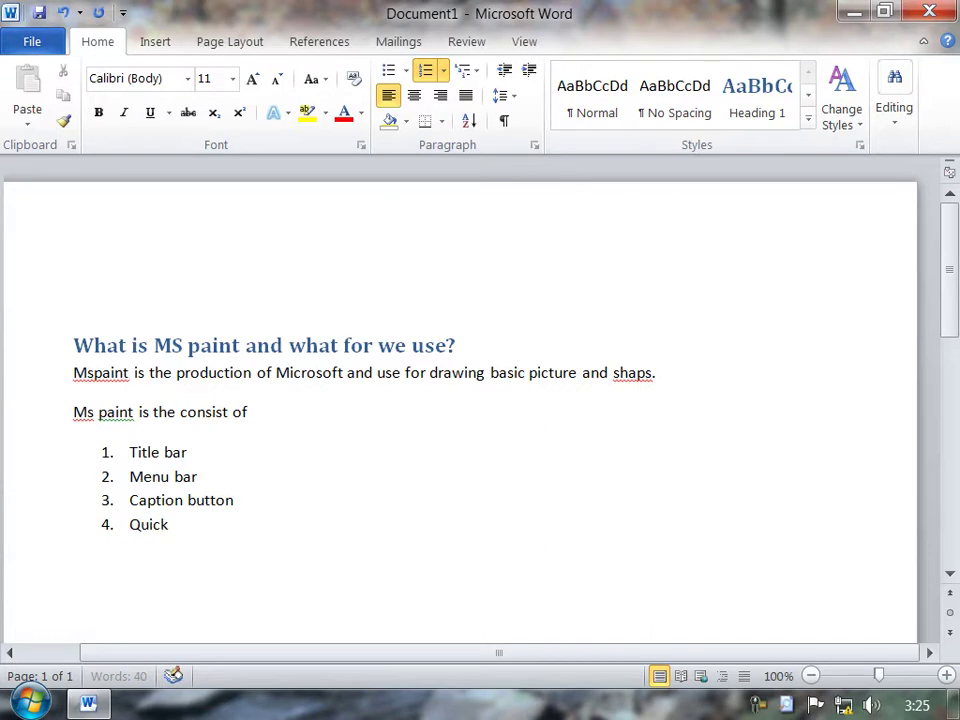
{"action": "type", "text": "ccess t"}
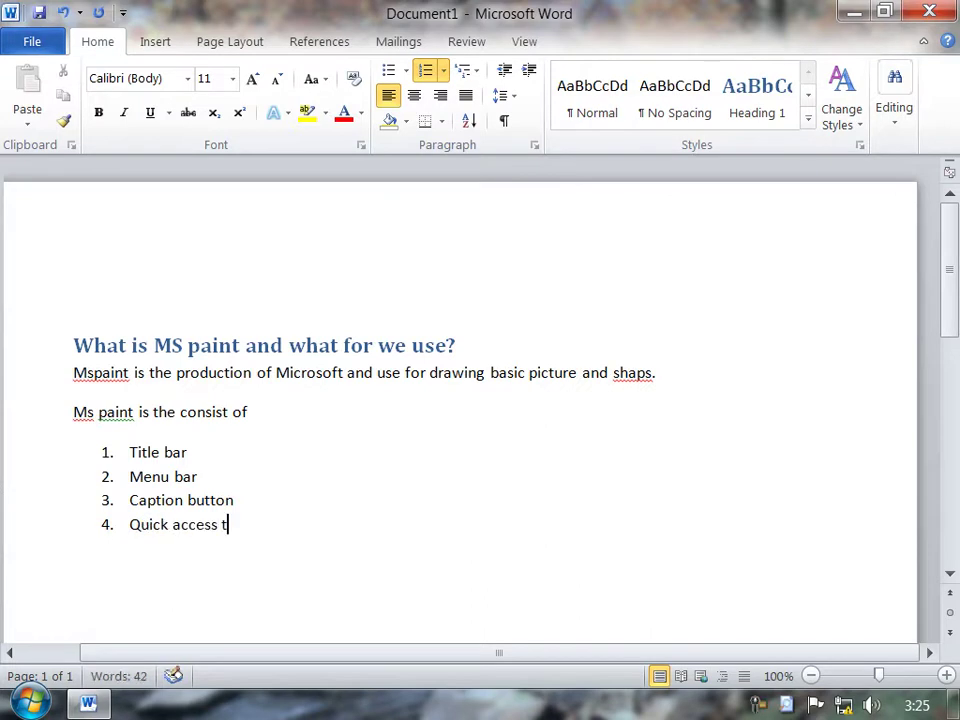
{"action": "type", "text": "oolbar"}
{"action": "key", "text": "Return"}
{"action": "type", "text": "ri"}
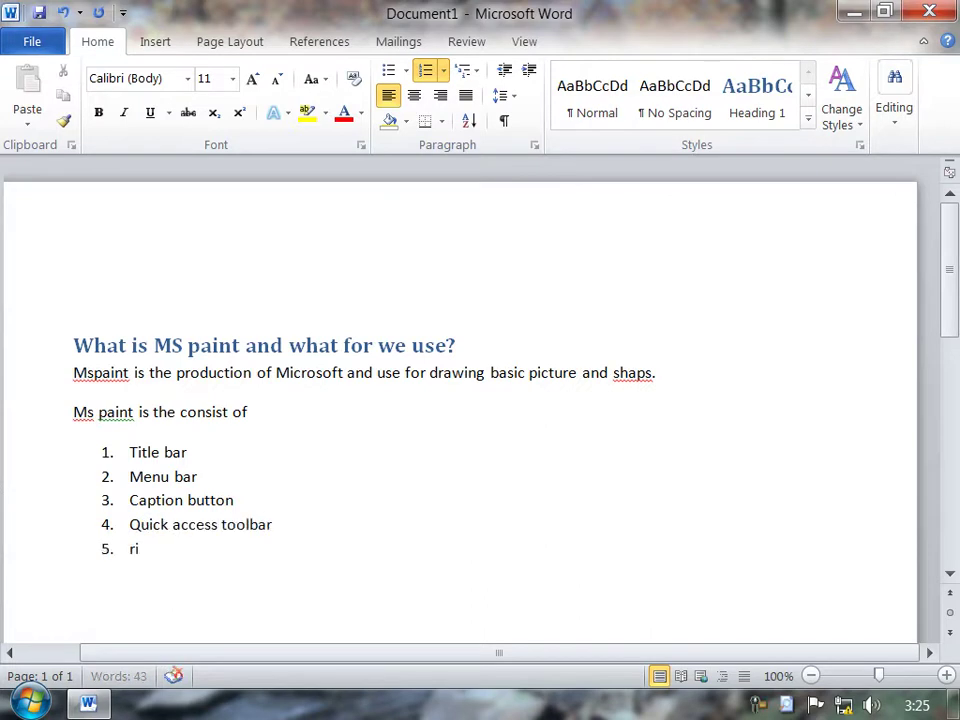
{"action": "type", "text": "bbon"}
{"action": "key", "text": "Return"}
Step: Add "Ruler", "Status bar" and "Scrollbar" as items 6 to 8 of the numbered list
{"action": "type", "text": "rul"}
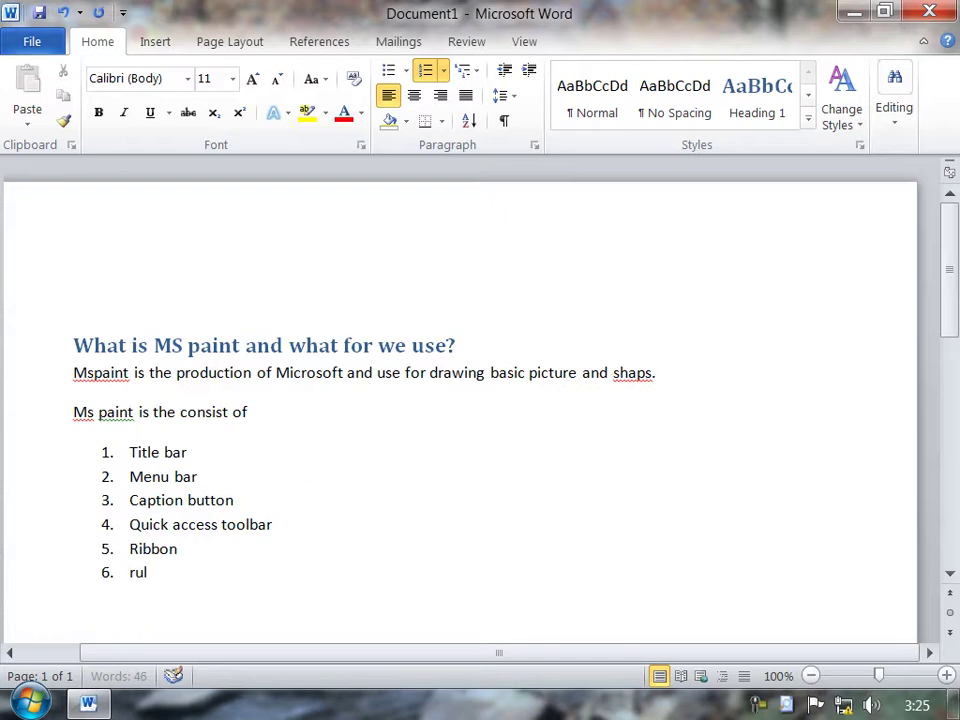
{"action": "type", "text": "er"}
{"action": "key", "text": "Return"}
{"action": "type", "text": "status bar"}
{"action": "key", "text": "Return"}
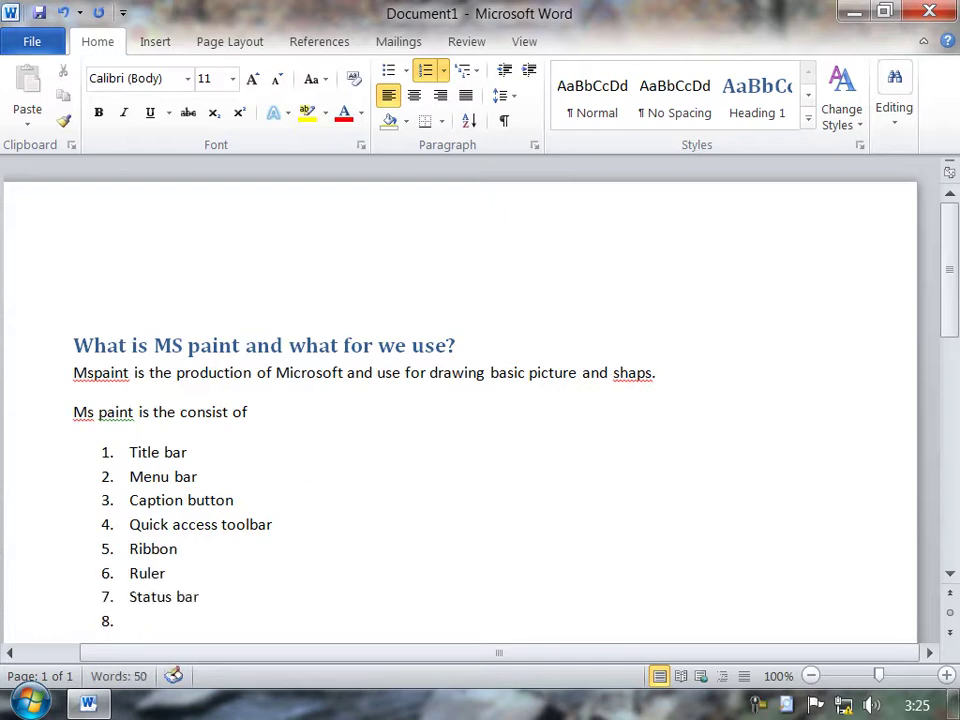
{"action": "type", "text": "scrollbar"}
{"action": "key", "text": "Return"}
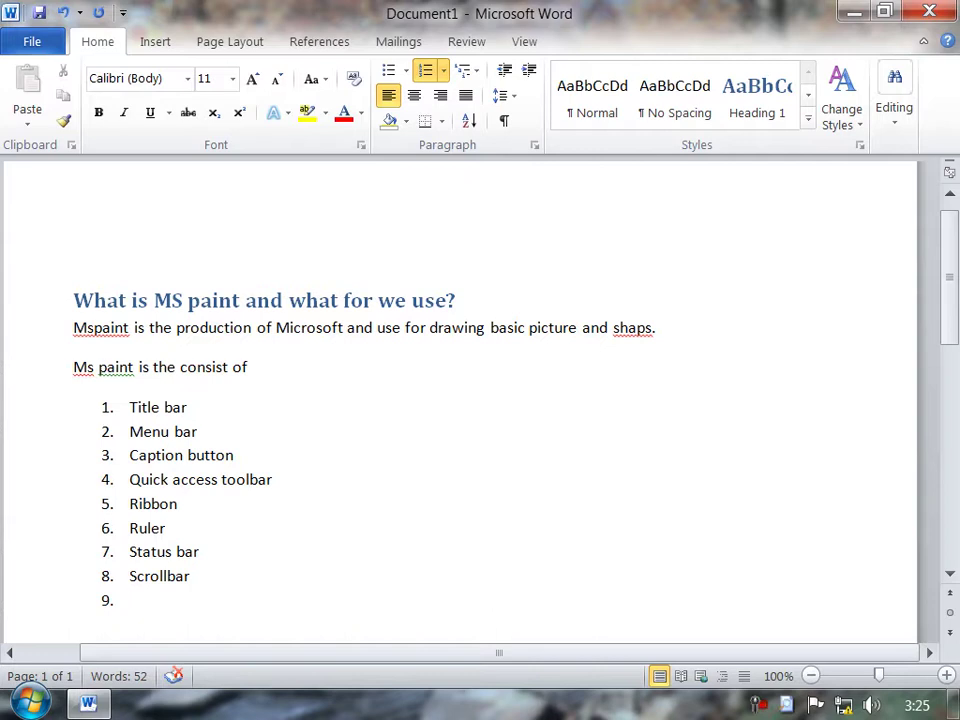
Step: End the numbered list with an unnumbered line reading "Etc...." below "Scrollbar"
{"action": "key", "text": "BackSpace"}
{"action": "type", "text": "etc..."}
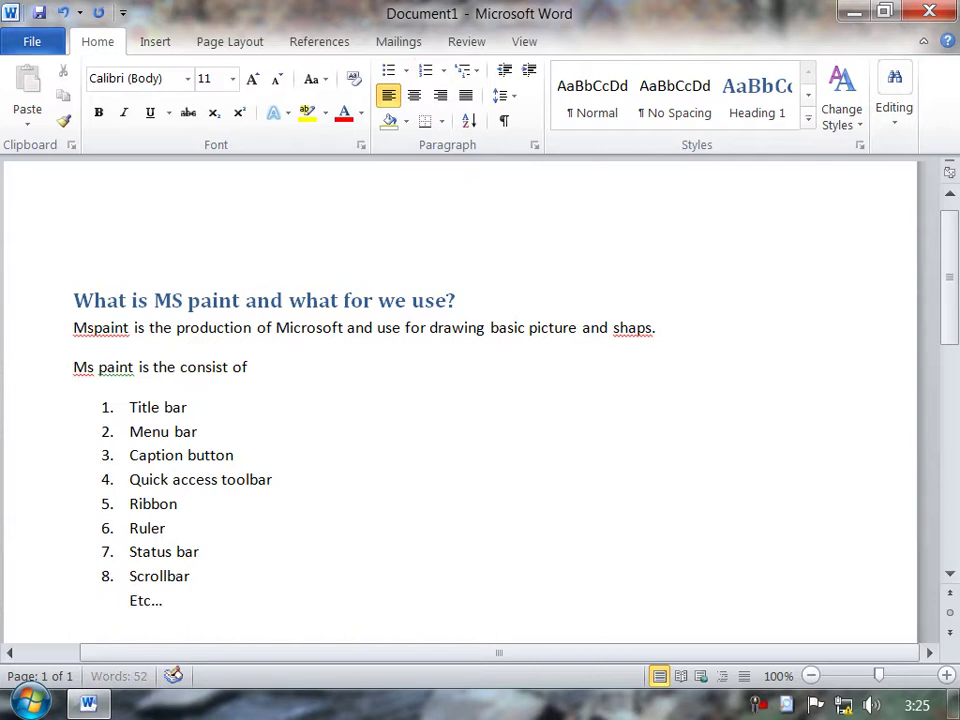
{"action": "key", "text": "Return"}
Step: Correct the flagged words using the suggestions: "MS paint" and "shapes" in the definition sentence, and "Paint" in the list introduction
{"action": "right_click", "coordinate": [88, 330]}
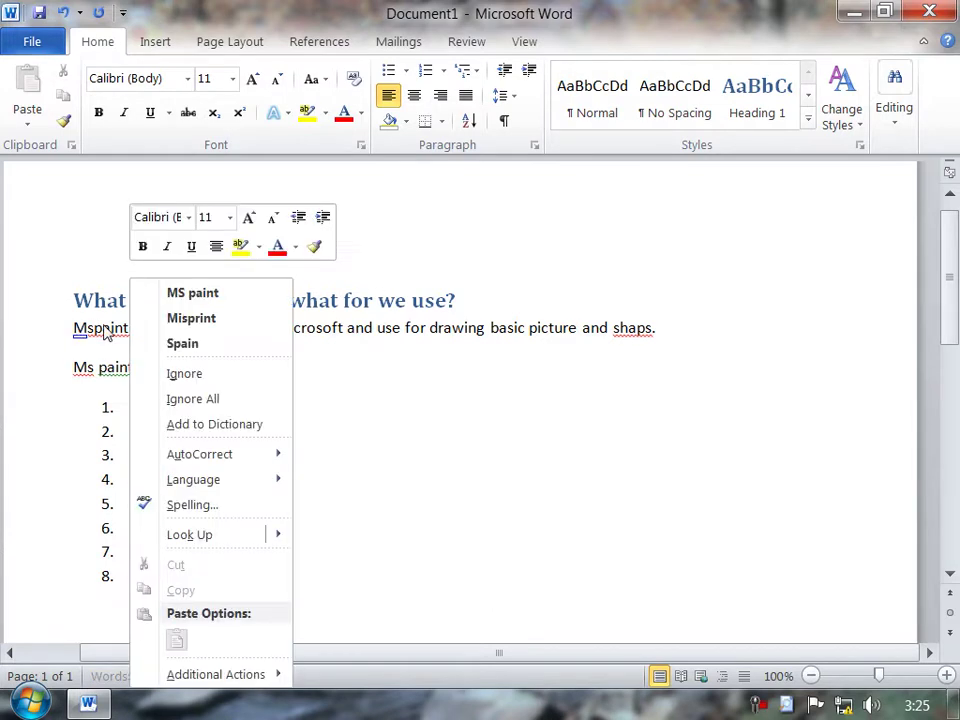
{"action": "left_click", "coordinate": [206, 292]}
{"action": "right_click", "coordinate": [100, 366]}
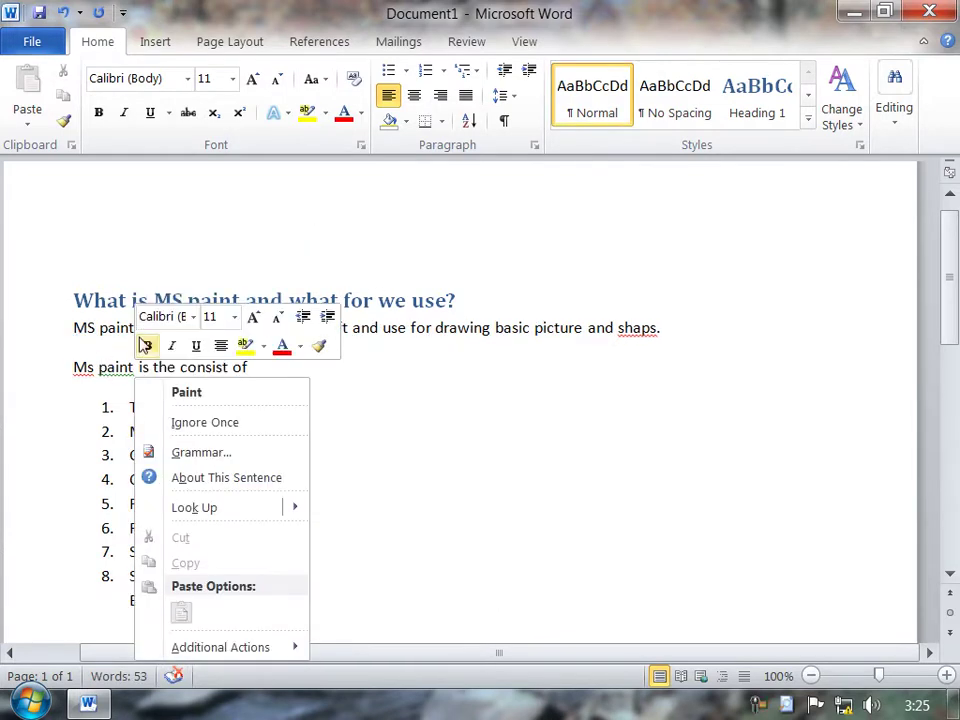
{"action": "left_click", "coordinate": [186, 393]}
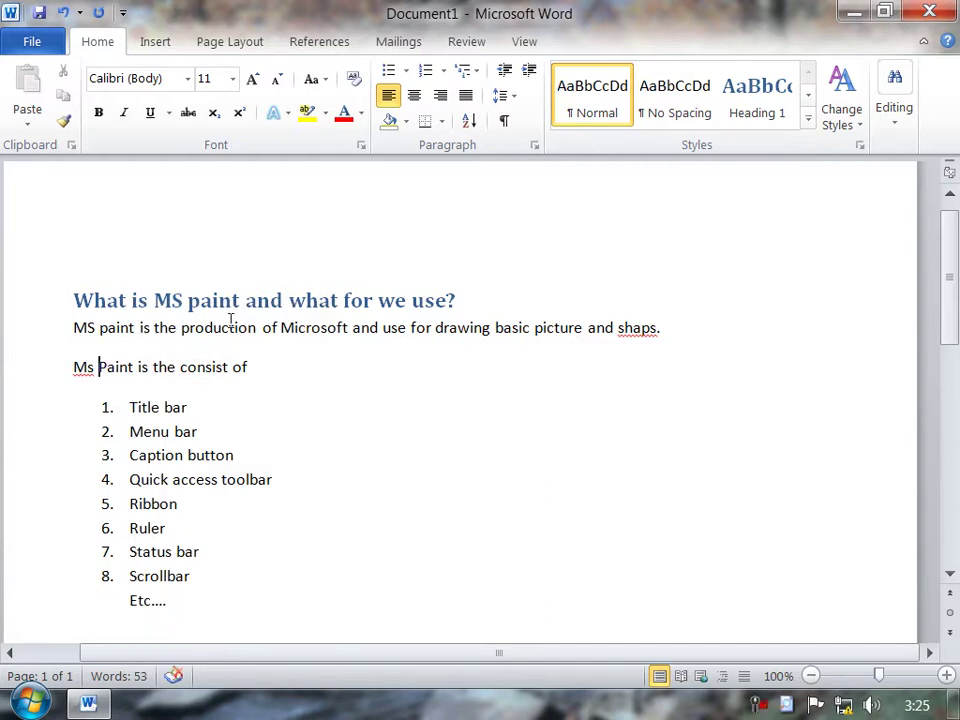
{"action": "right_click", "coordinate": [645, 332]}
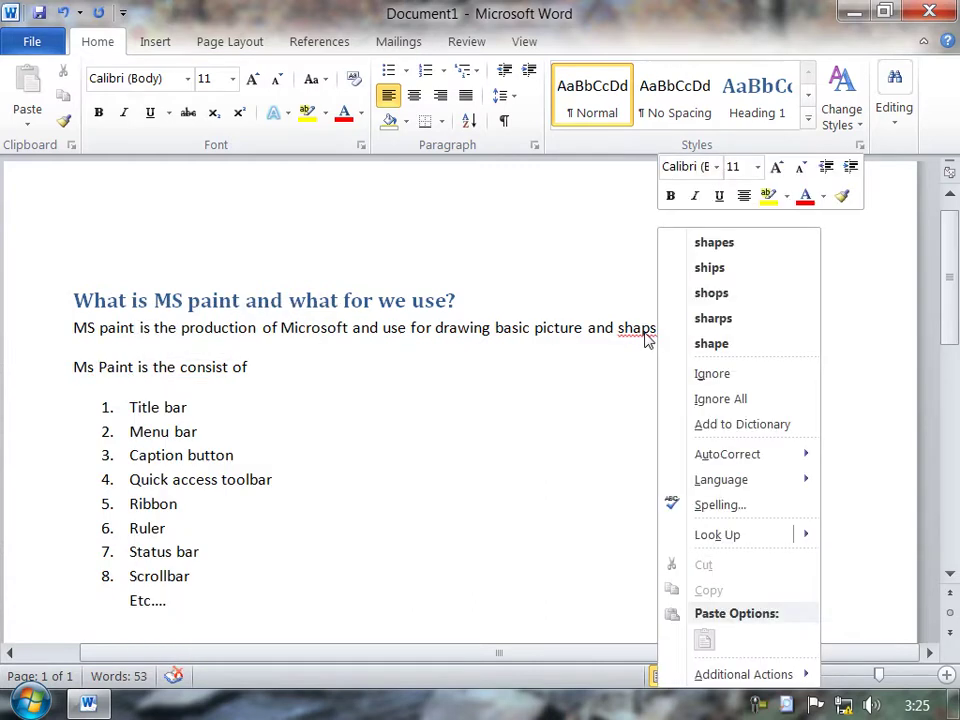
{"action": "left_click", "coordinate": [749, 256]}
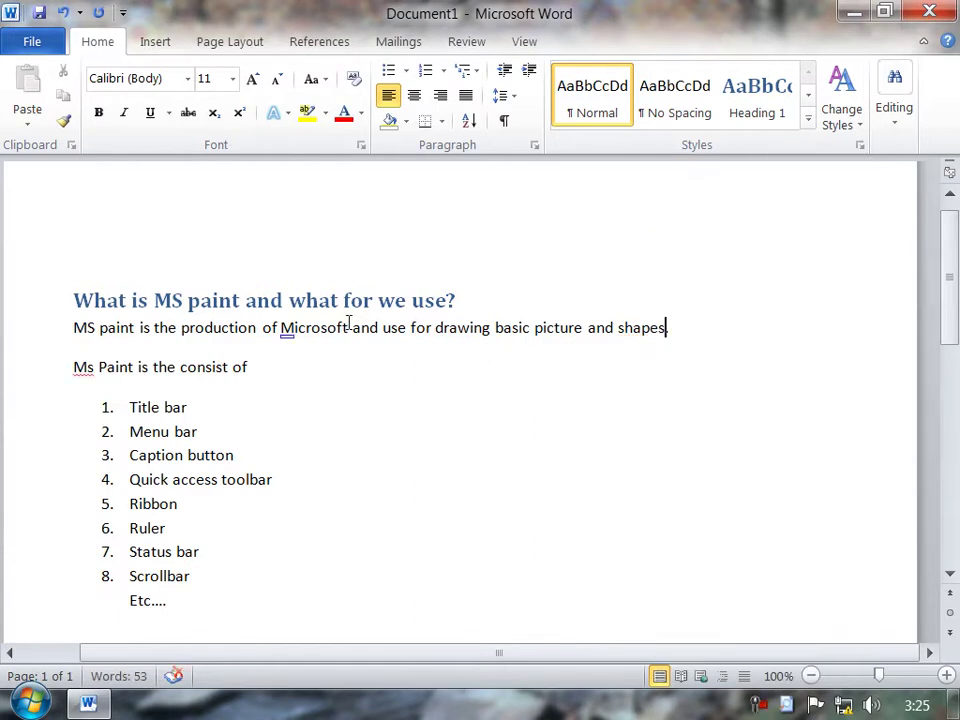
Step: Examine the heading and the definition sentence phrase by phrase, highlighting the words on Microsoft, drawing basic pictures and shapes
{"action": "left_click_drag", "start_coordinate": [348, 322], "coordinate": [279, 335]}
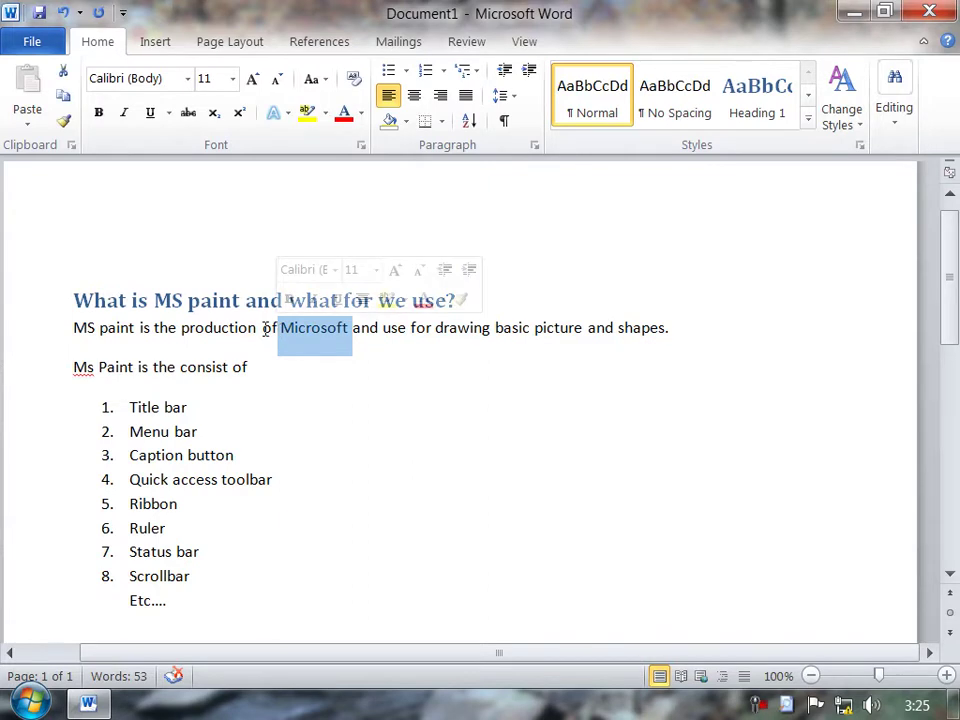
{"action": "left_click", "coordinate": [182, 301]}
{"action": "left_click_drag", "start_coordinate": [182, 301], "coordinate": [157, 307]}
{"action": "left_click", "coordinate": [170, 300]}
{"action": "left_click", "coordinate": [182, 300]}
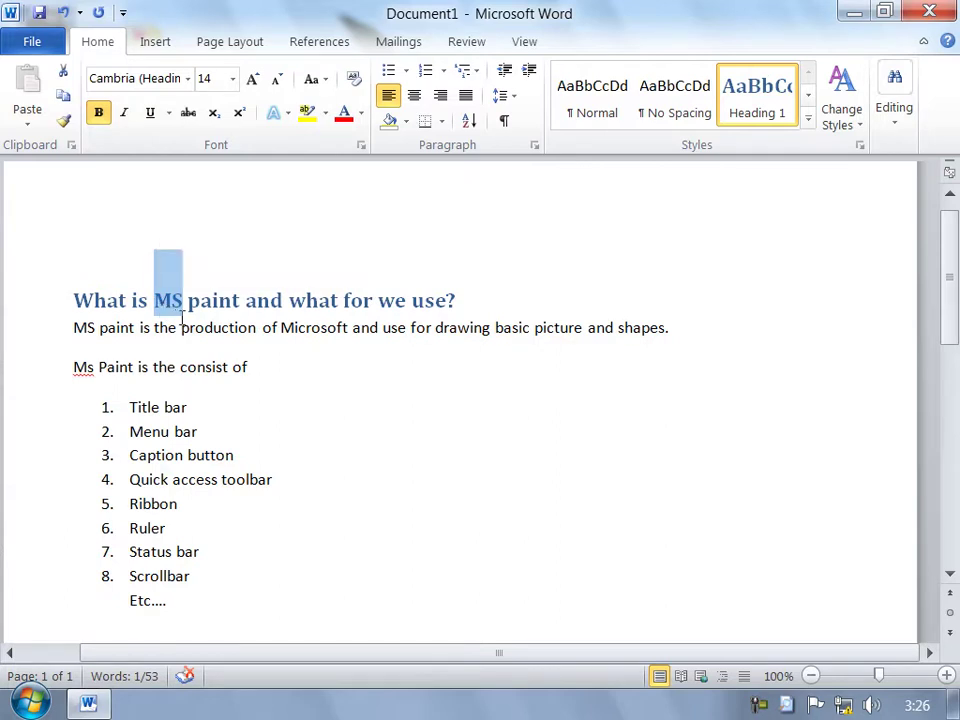
{"action": "left_click_drag", "start_coordinate": [196, 327], "coordinate": [473, 335]}
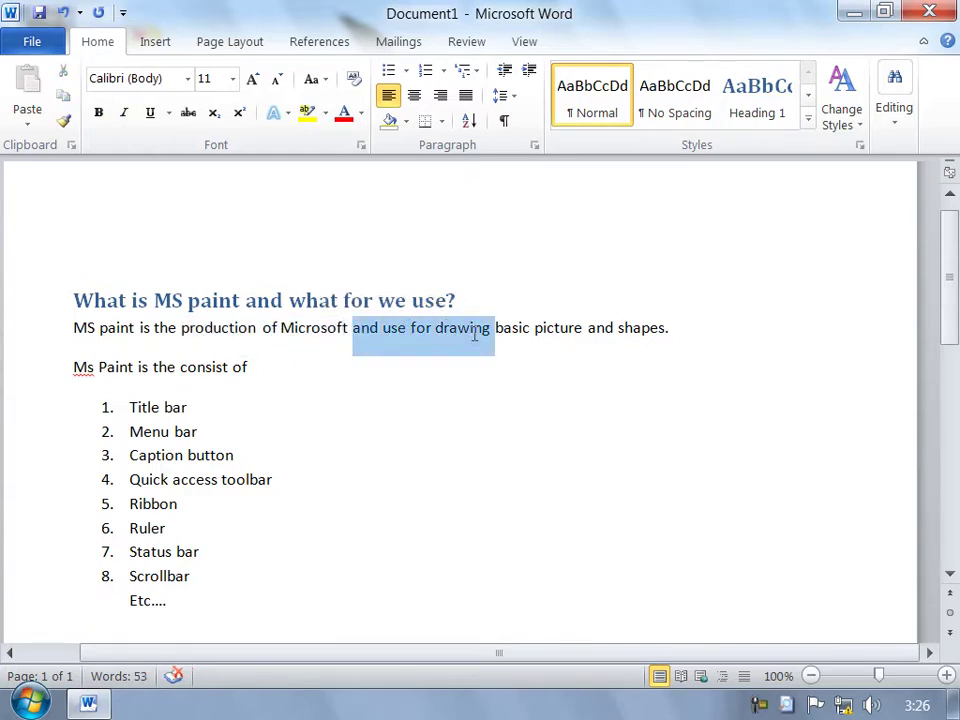
{"action": "left_click", "coordinate": [505, 328]}
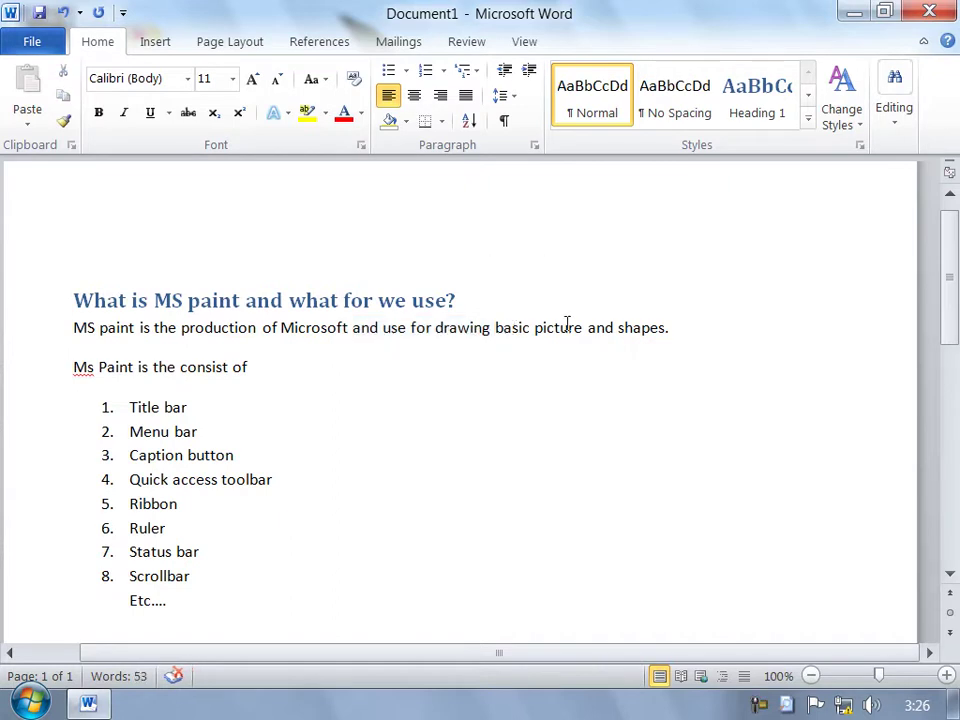
{"action": "left_click_drag", "start_coordinate": [578, 327], "coordinate": [476, 322]}
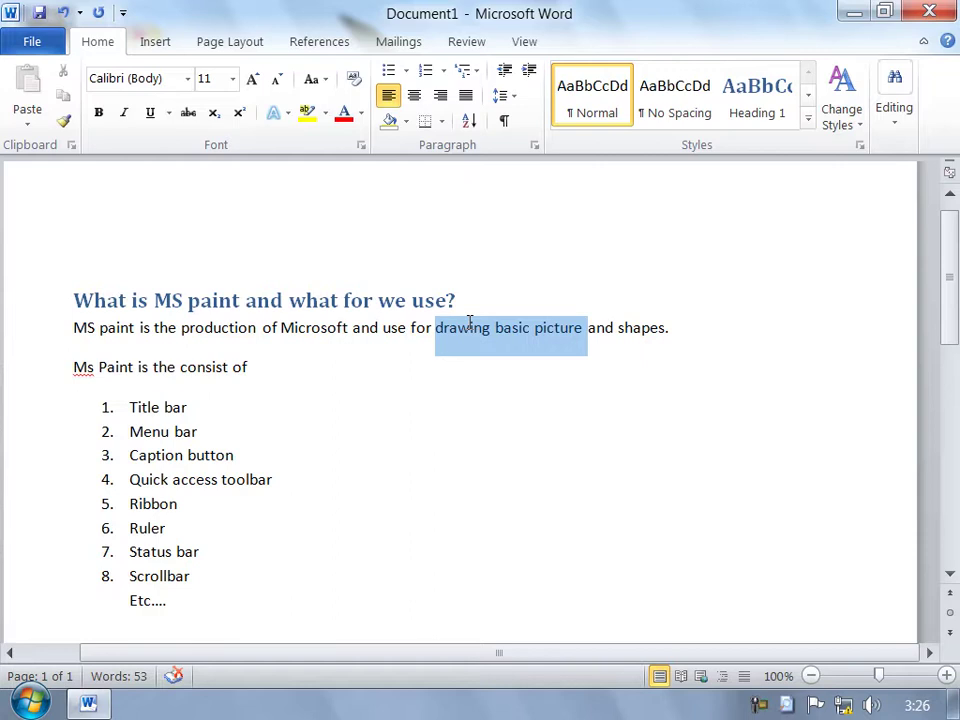
{"action": "left_click", "coordinate": [614, 330]}
{"action": "left_click_drag", "start_coordinate": [628, 332], "coordinate": [675, 337]}
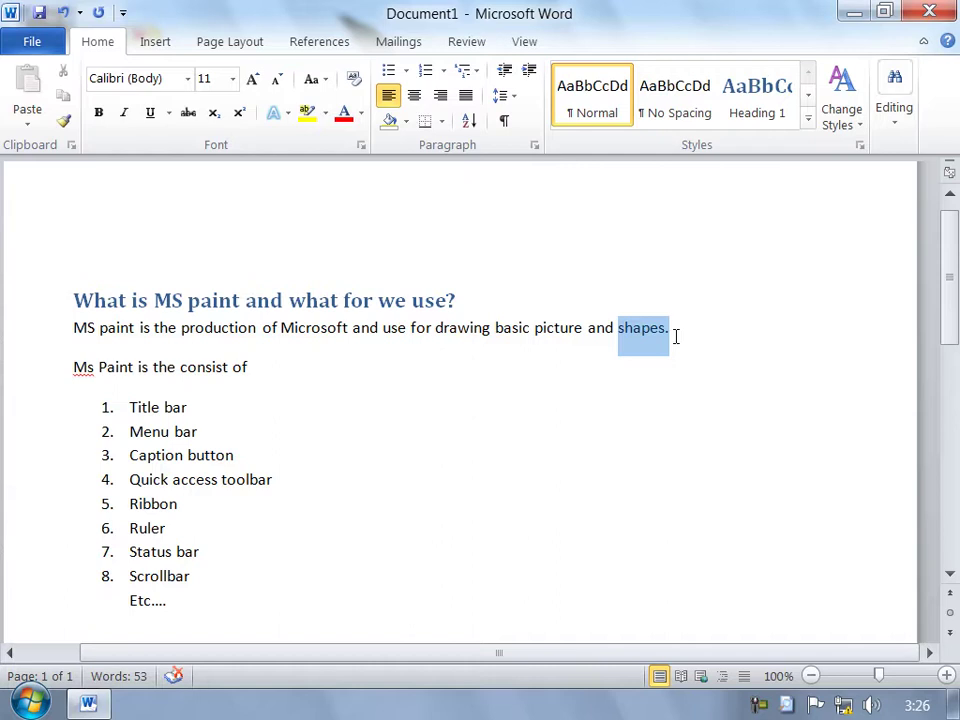
{"action": "left_click", "coordinate": [674, 335]}
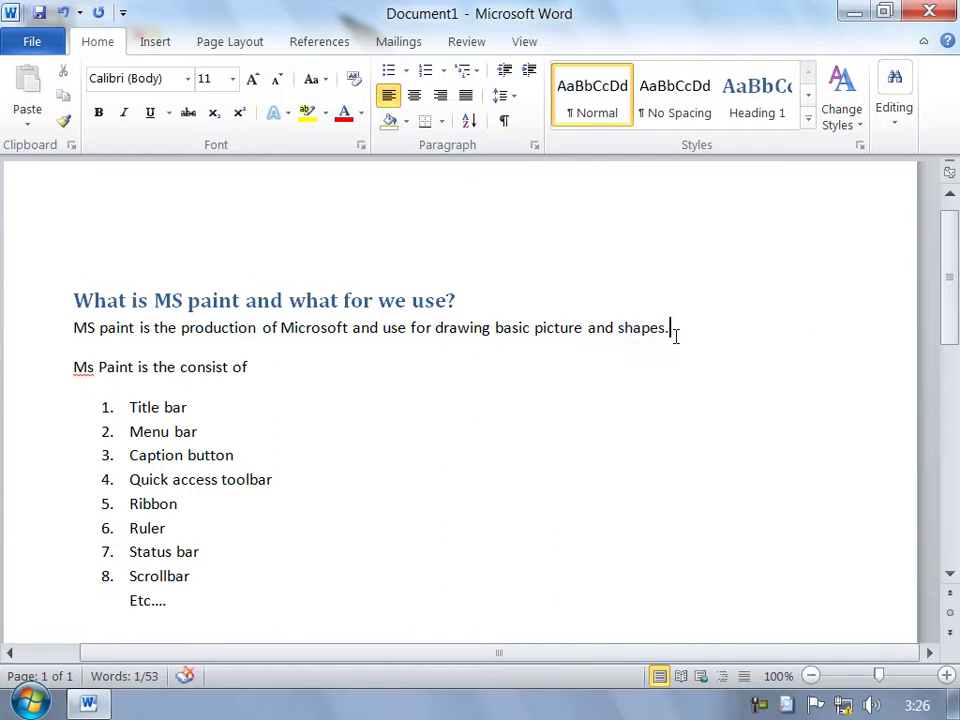
{"action": "left_click_drag", "start_coordinate": [672, 330], "coordinate": [596, 319]}
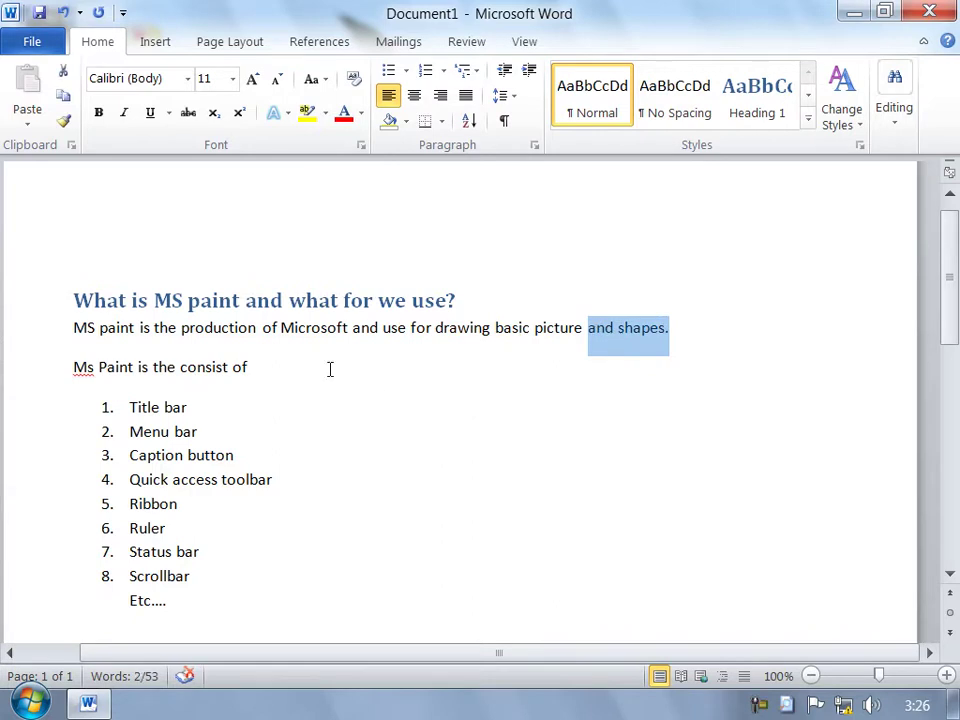
Step: Correct "Ms" to "MS" in the list introduction and select that whole line
{"action": "right_click", "coordinate": [86, 368]}
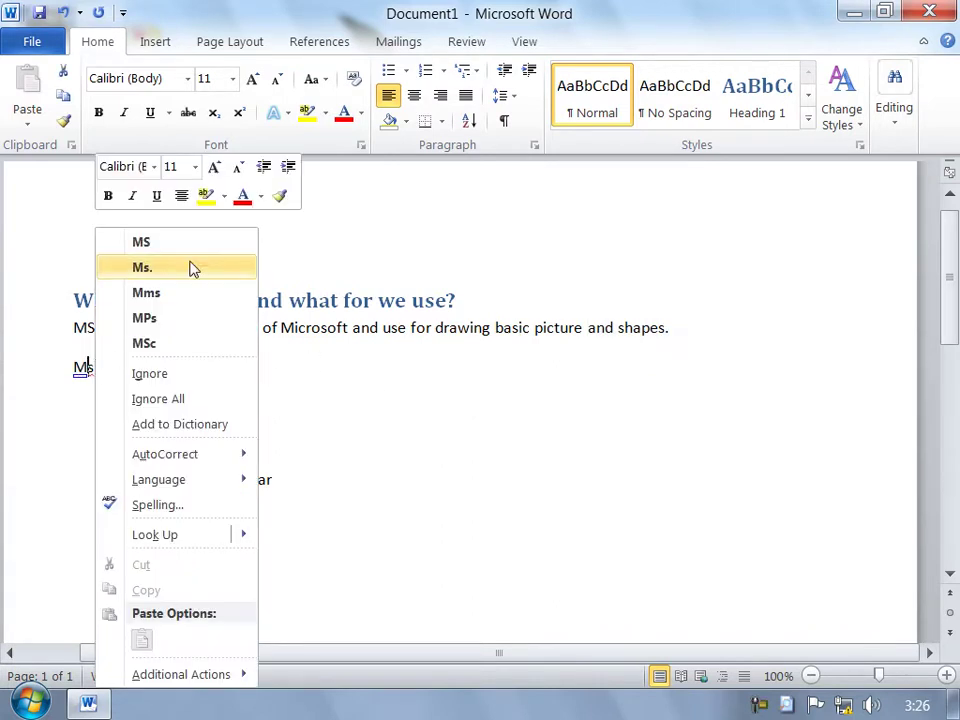
{"action": "left_click", "coordinate": [191, 241]}
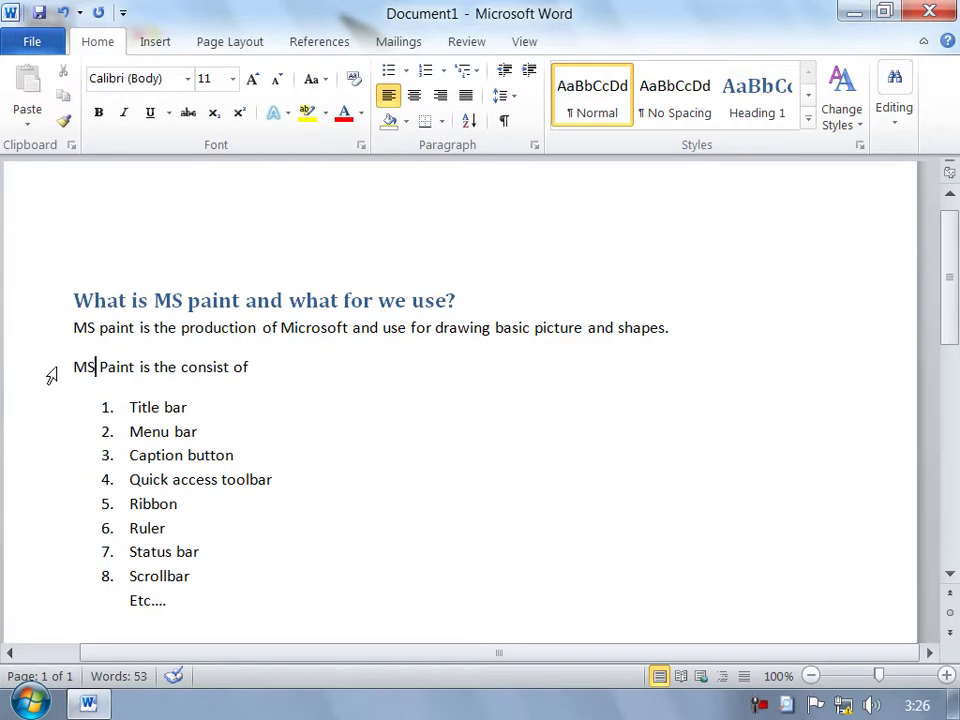
{"action": "left_click_drag", "start_coordinate": [76, 367], "coordinate": [263, 370]}
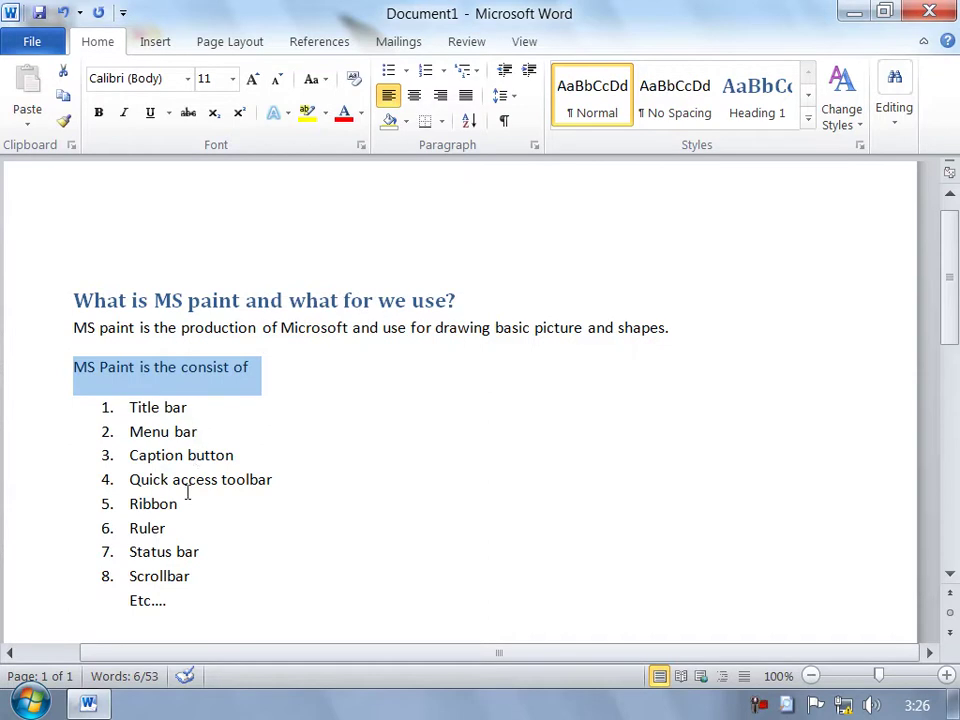
Step: Launch Paint and reposition its window over the Word document so the whole width of the window can be seen
{"action": "left_click", "coordinate": [30, 703]}
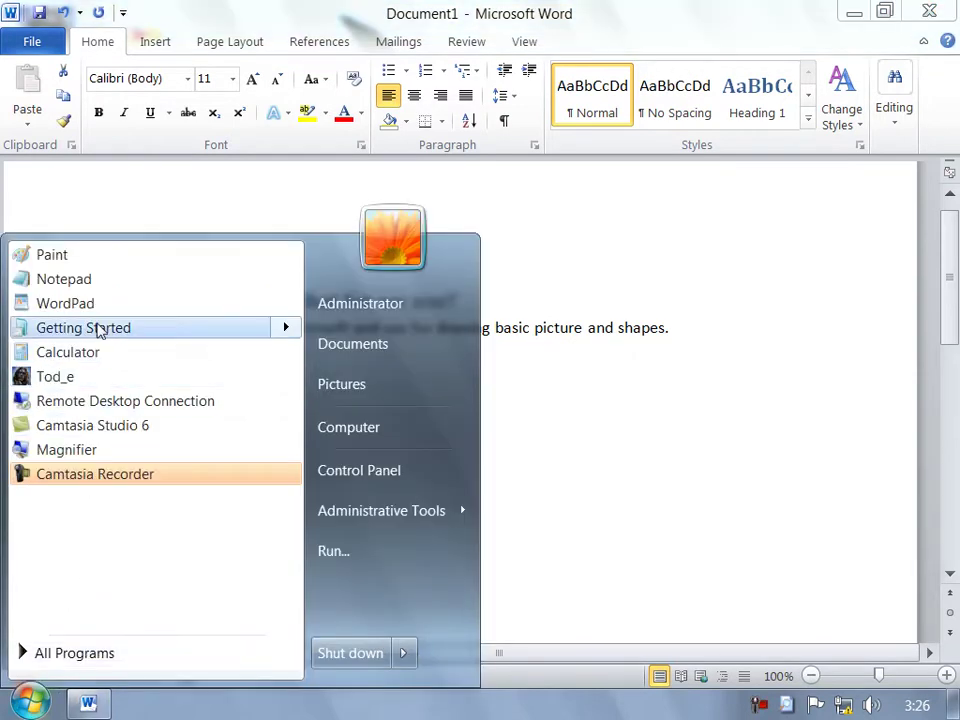
{"action": "left_click", "coordinate": [94, 255]}
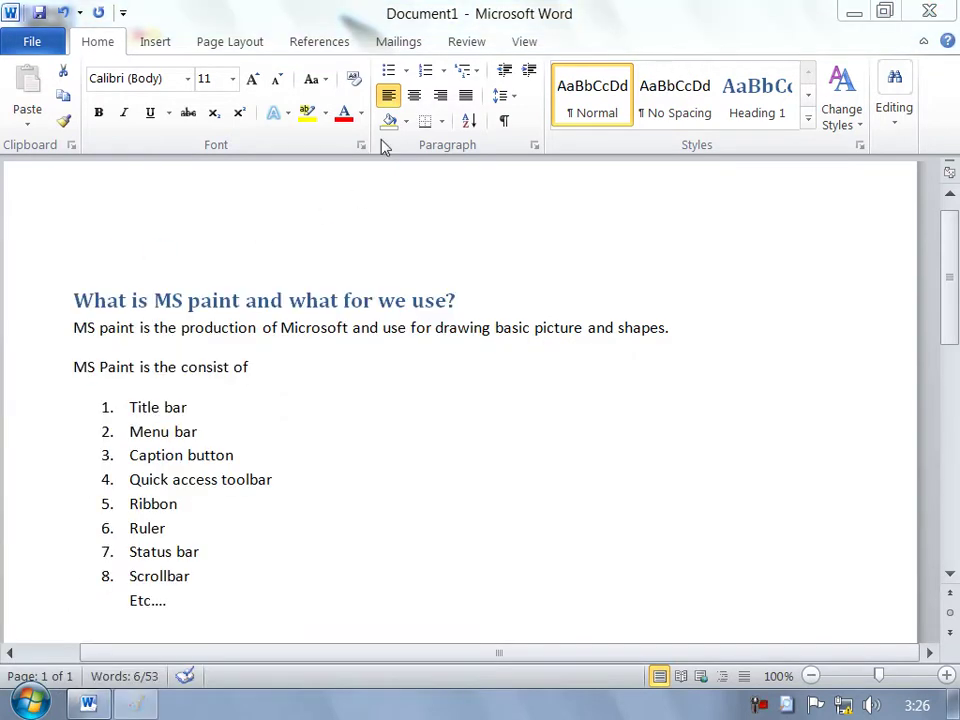
{"action": "mouse_move", "coordinate": [393, 118]}
{"action": "left_mouse_down"}
{"action": "mouse_move", "coordinate": [503, 102]}
{"action": "mouse_move", "coordinate": [466, 100]}
{"action": "left_mouse_up"}
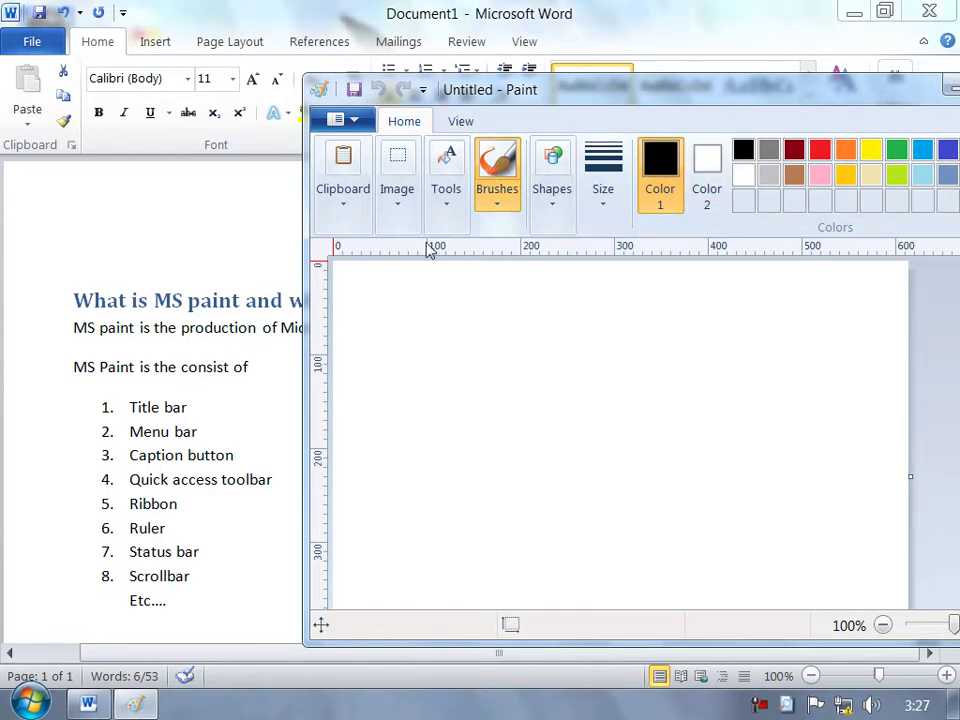
{"action": "left_click_drag", "start_coordinate": [536, 90], "coordinate": [453, 41]}
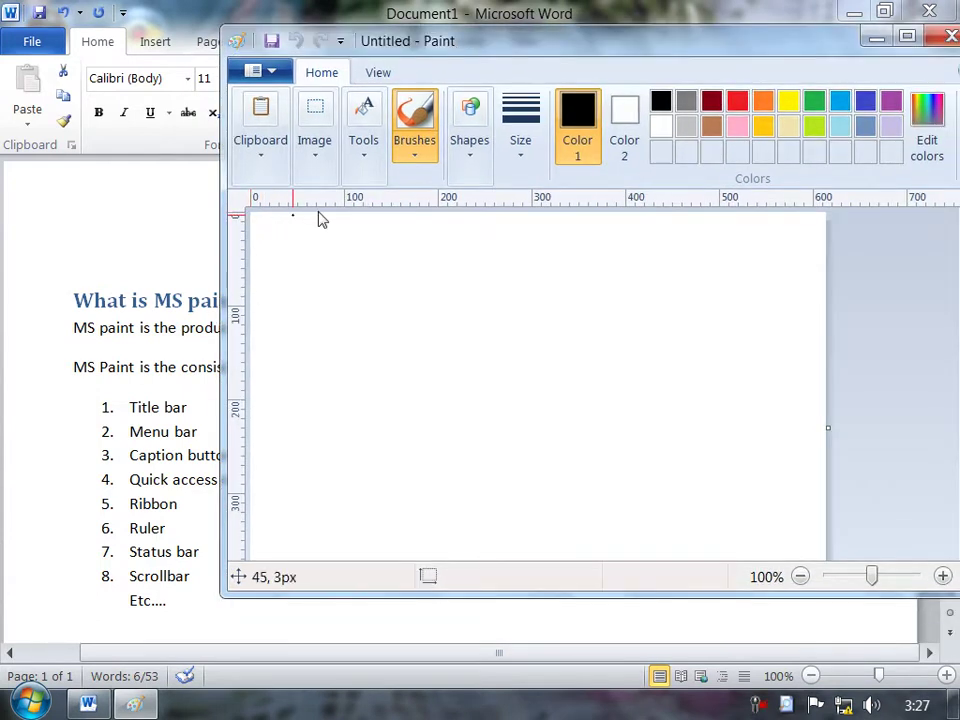
{"action": "left_click_drag", "start_coordinate": [752, 47], "coordinate": [670, 43]}
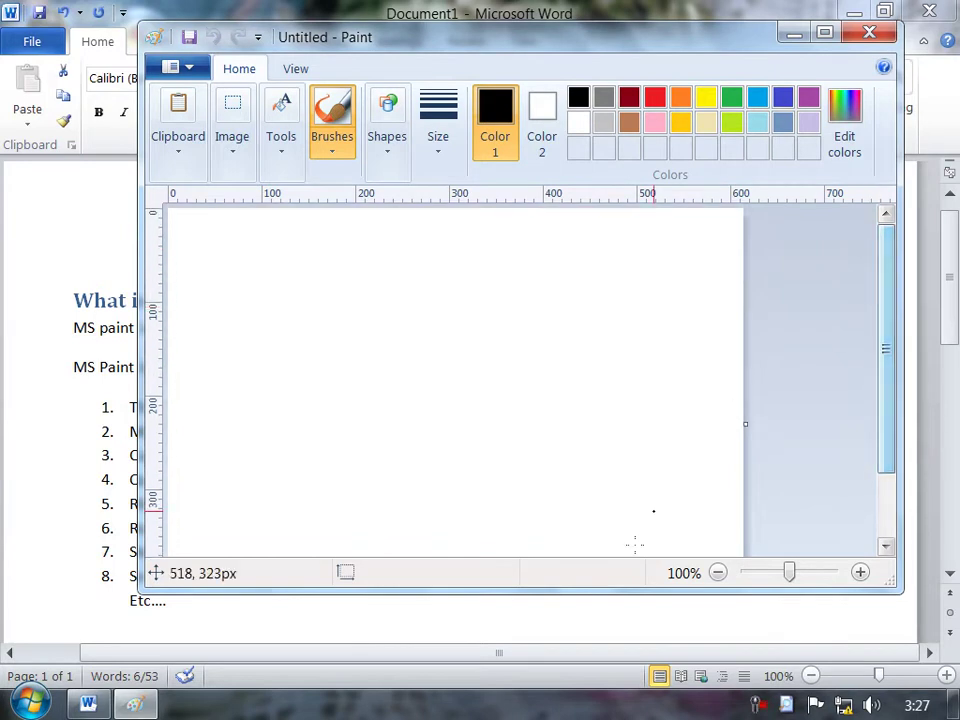
Step: Return to the Word document and close it, saving it as "What is MS paint and what for we use" in the Documents library
{"action": "left_click", "coordinate": [868, 33]}
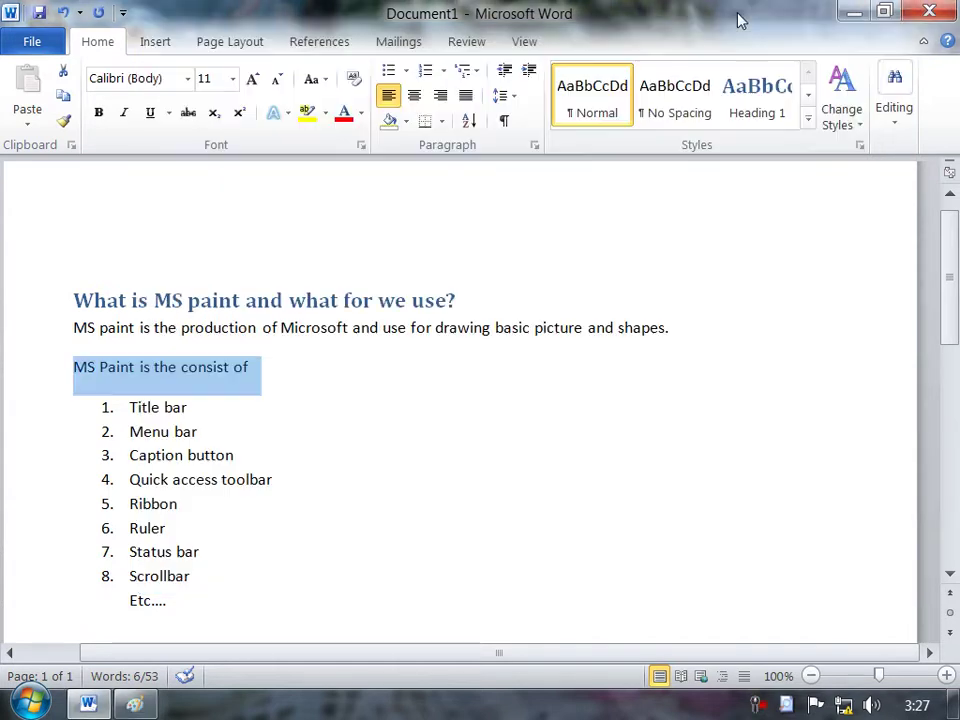
{"action": "left_click", "coordinate": [370, 333]}
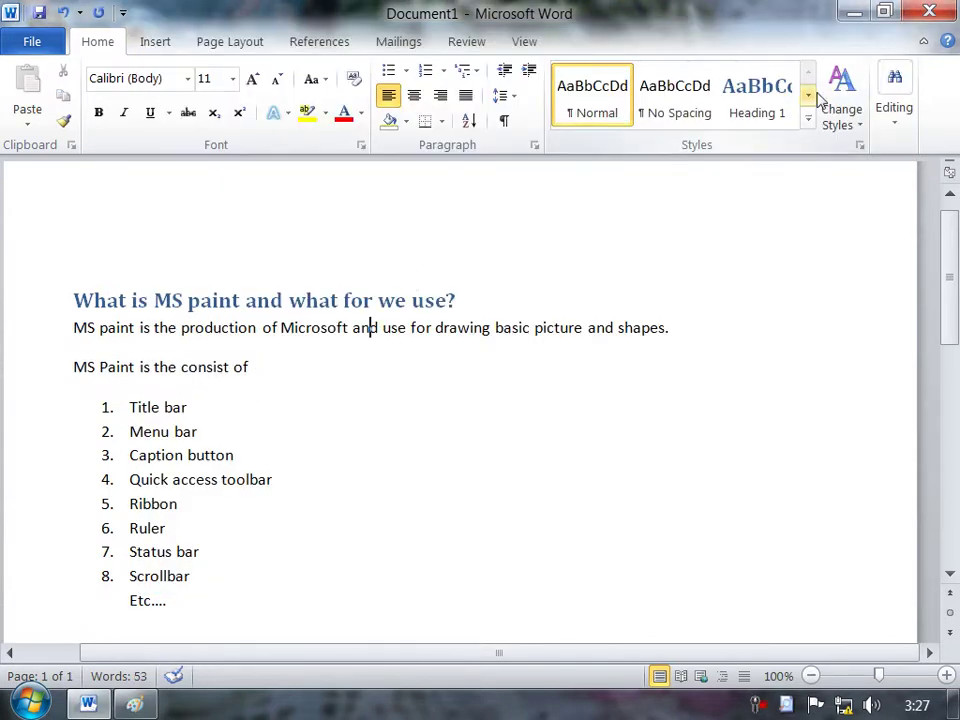
{"action": "left_click", "coordinate": [929, 11]}
{"action": "left_click", "coordinate": [390, 380]}
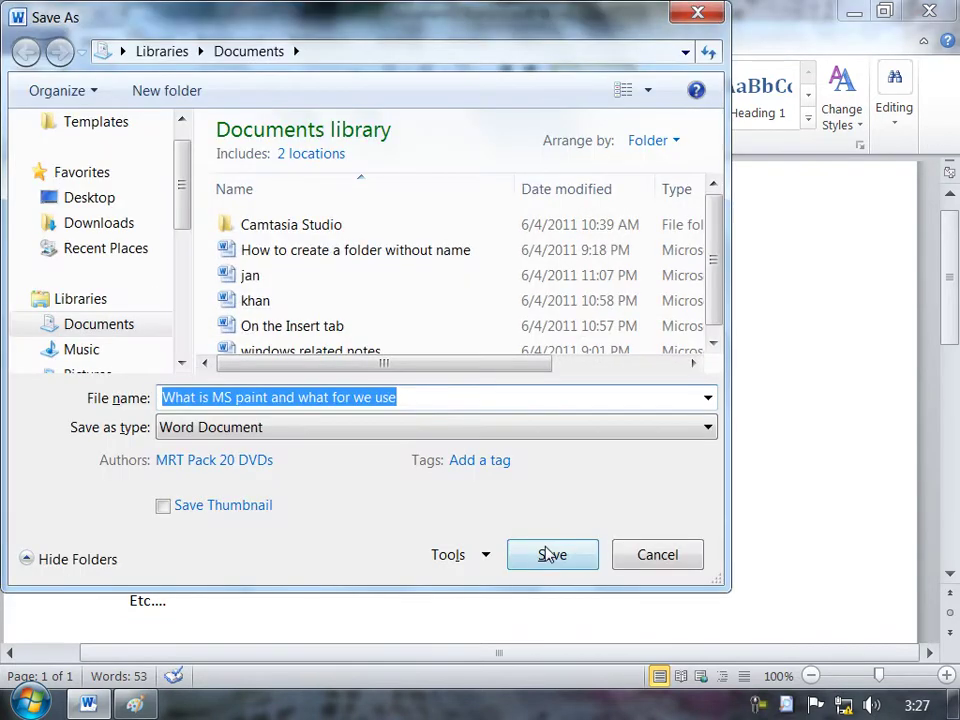
{"action": "left_click", "coordinate": [552, 555]}
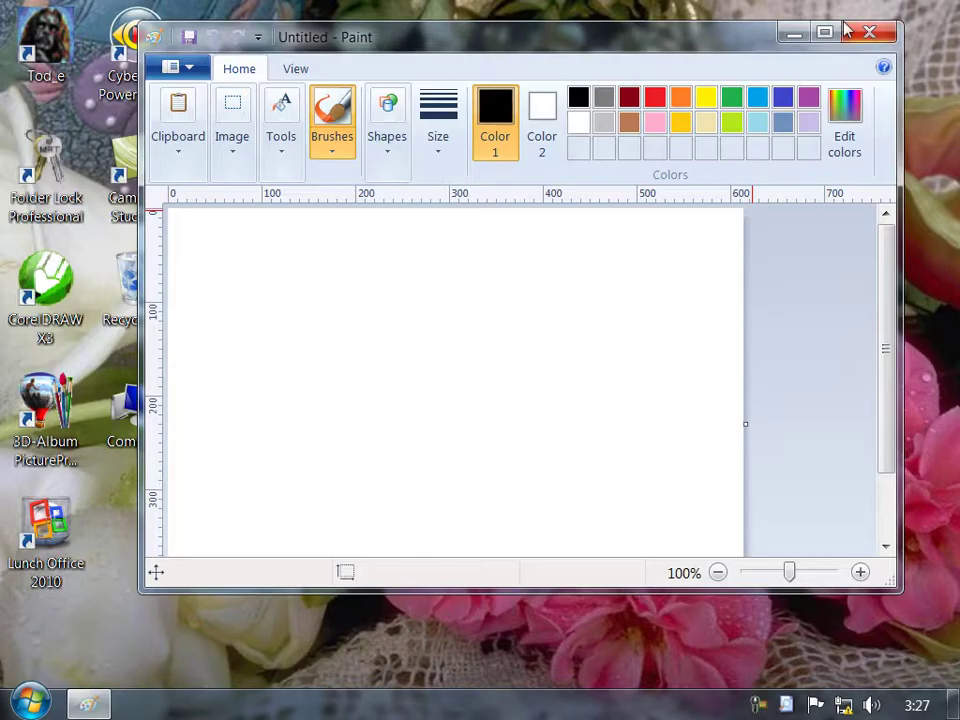
Step: Maximize the Paint window and draw a four-point star of about 170 × 185 px in the upper middle of the canvas
{"action": "left_click", "coordinate": [826, 35]}
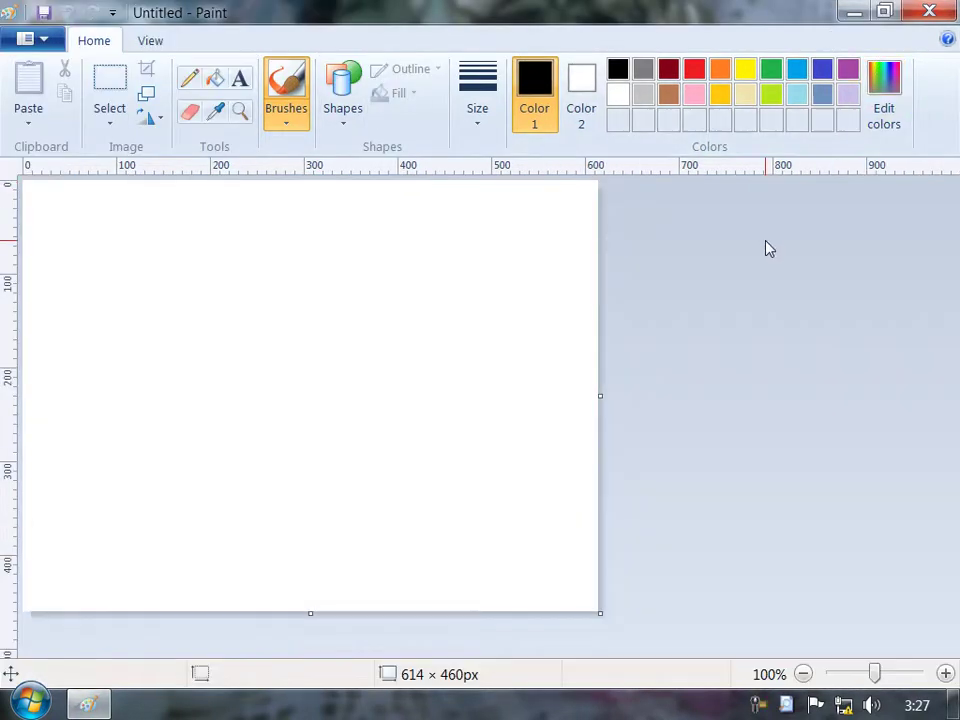
{"action": "left_click", "coordinate": [30, 42]}
{"action": "left_click", "coordinate": [262, 20]}
{"action": "left_click", "coordinate": [345, 122]}
{"action": "left_click", "coordinate": [298, 204]}
{"action": "left_click_drag", "start_coordinate": [216, 241], "coordinate": [377, 413]}
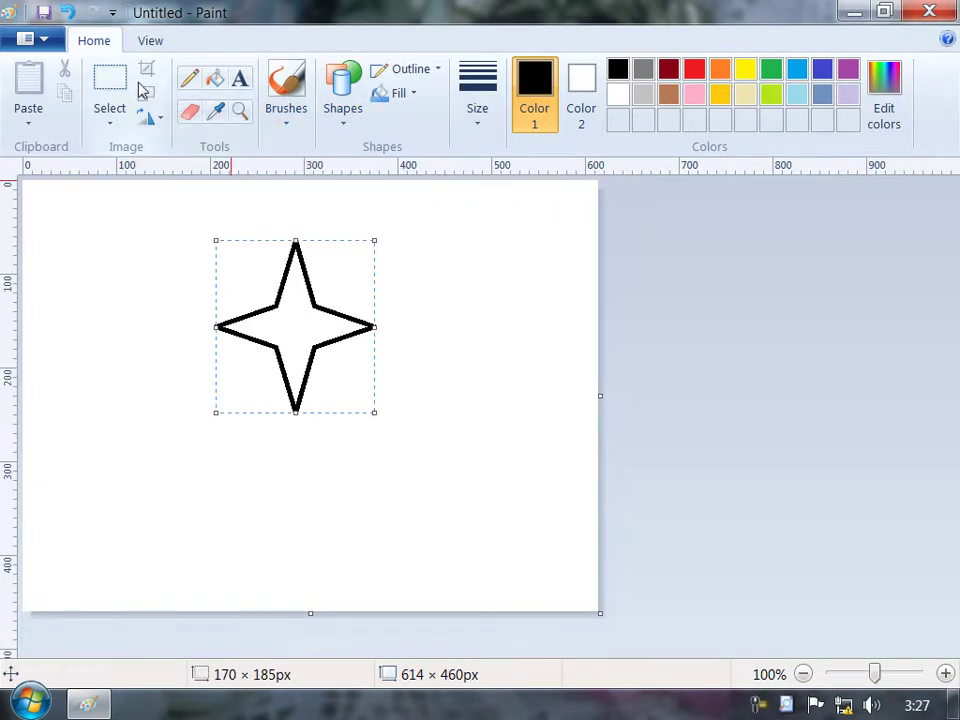
Step: Create a new blank picture, discarding the star drawing without saving it
{"action": "left_click", "coordinate": [38, 40]}
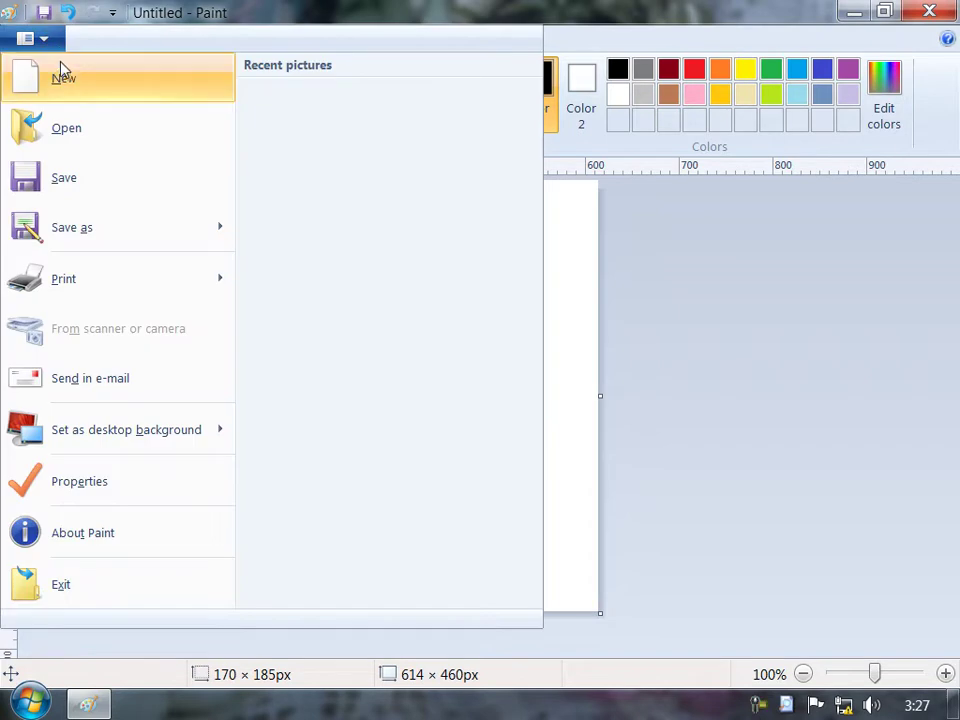
{"action": "left_click", "coordinate": [60, 70]}
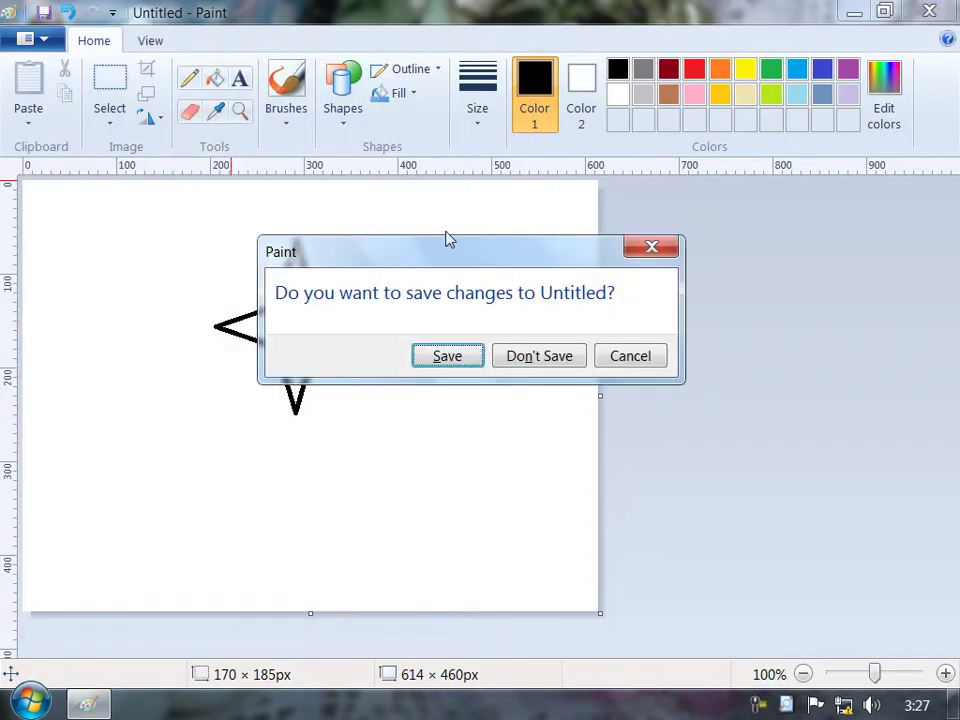
{"action": "left_click_drag", "start_coordinate": [439, 261], "coordinate": [627, 212]}
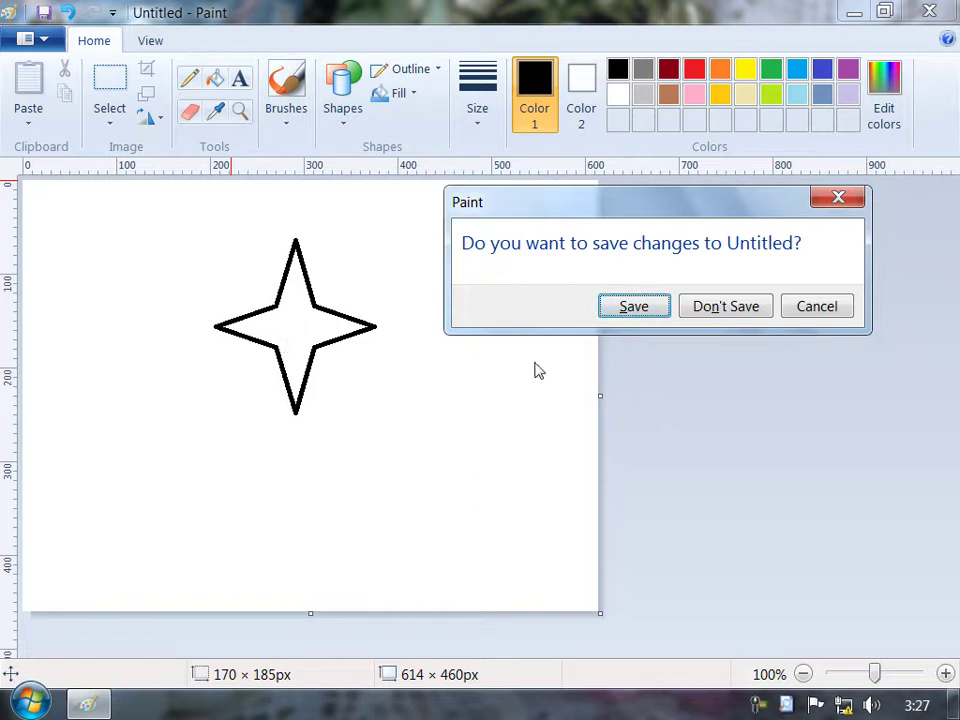
{"action": "left_click", "coordinate": [706, 307]}
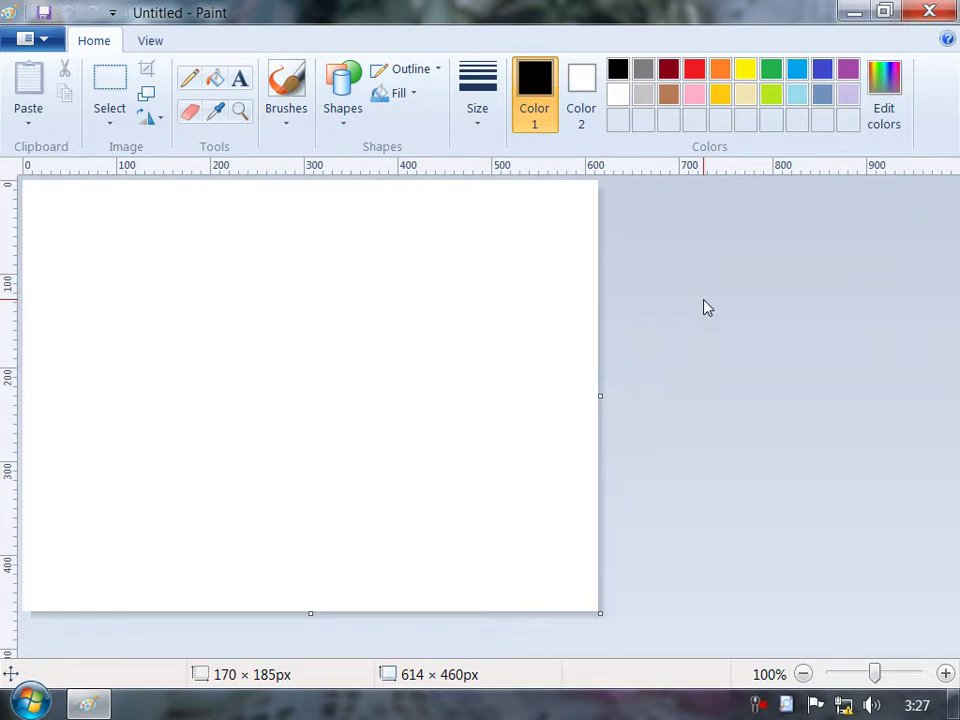
Step: Open the saved picture "karim" from the Pictures library
{"action": "left_click", "coordinate": [40, 40]}
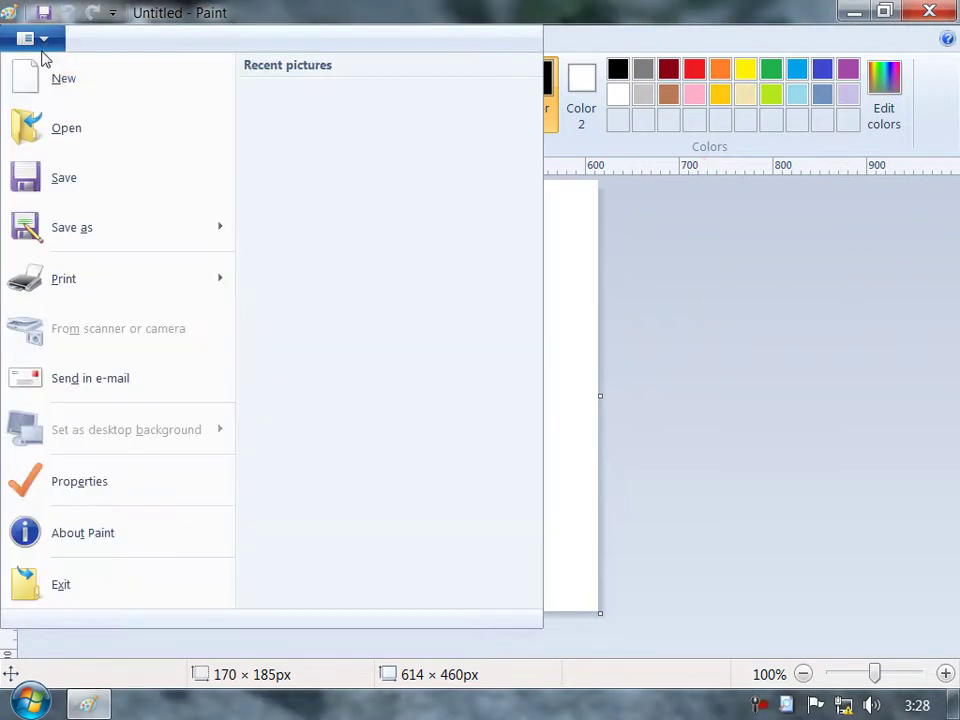
{"action": "left_click", "coordinate": [67, 128]}
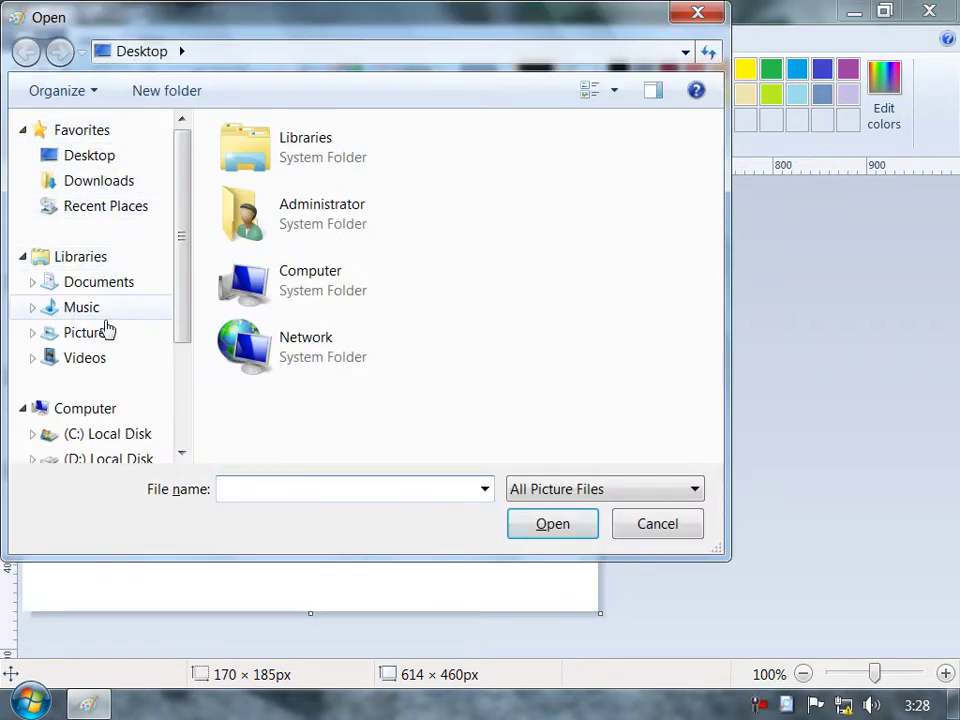
{"action": "left_click", "coordinate": [107, 332]}
{"action": "left_click", "coordinate": [246, 251]}
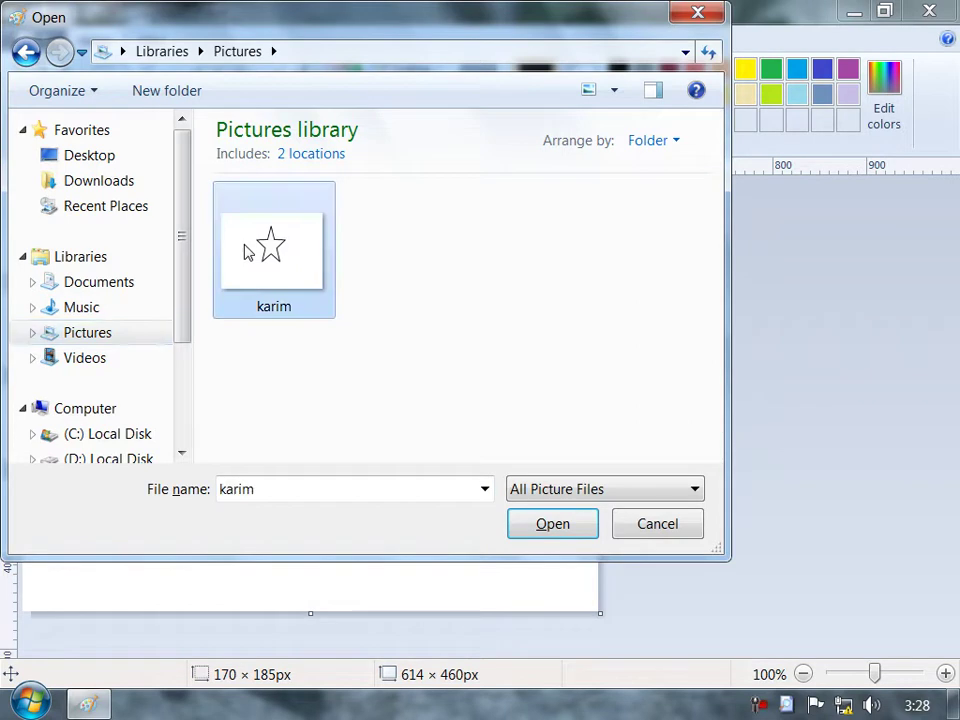
{"action": "left_click", "coordinate": [535, 532]}
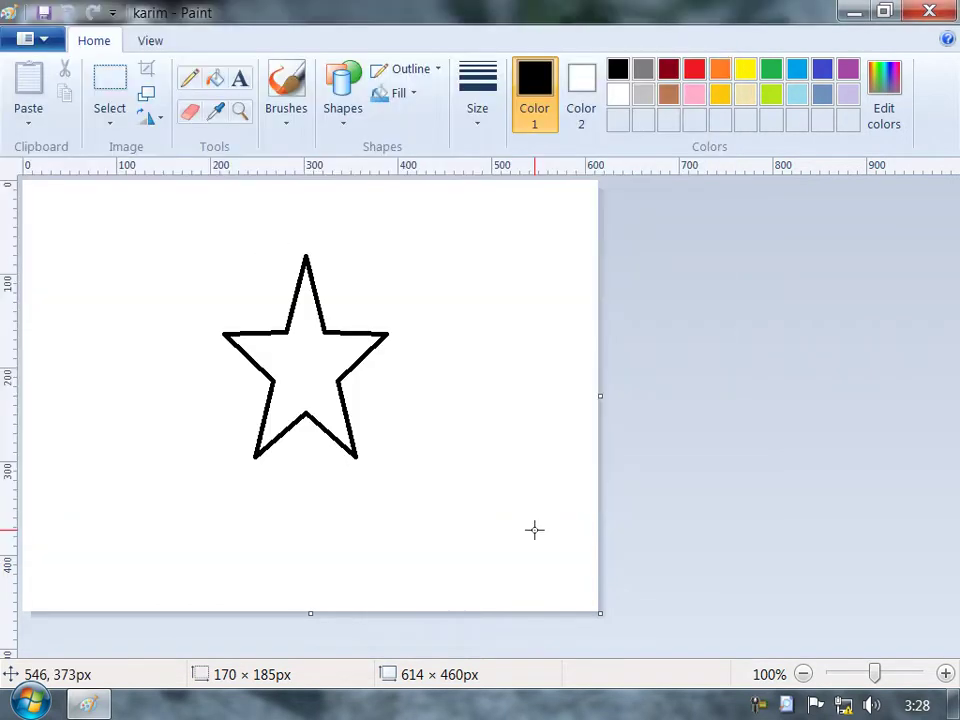
Step: Create a new blank picture in place of the opened "karim" picture
{"action": "left_click", "coordinate": [41, 46]}
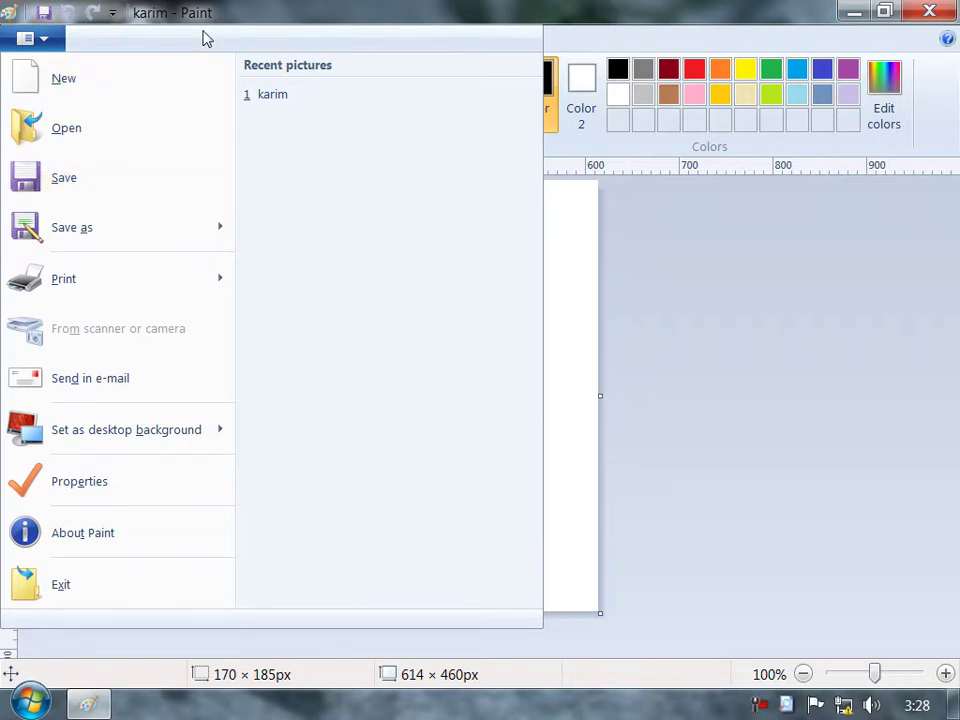
{"action": "left_click", "coordinate": [339, 10]}
{"action": "key", "text": "ctrl+n"}
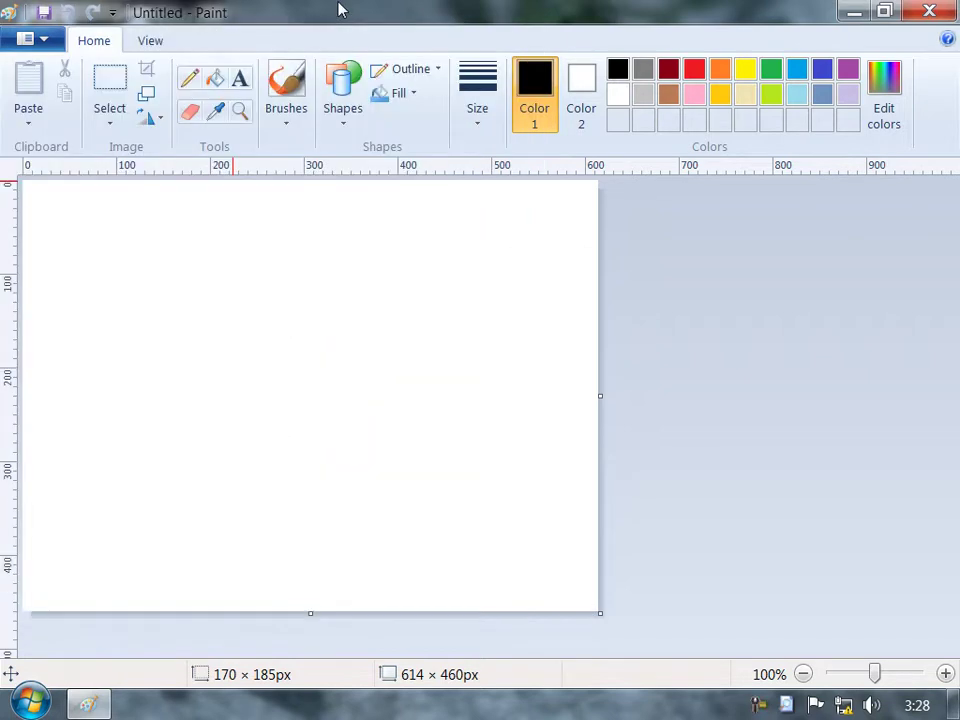
Step: Draw a six-point star about 215 × 213 px in the upper left of the canvas, with a red outline and red fill
{"action": "left_click", "coordinate": [343, 112]}
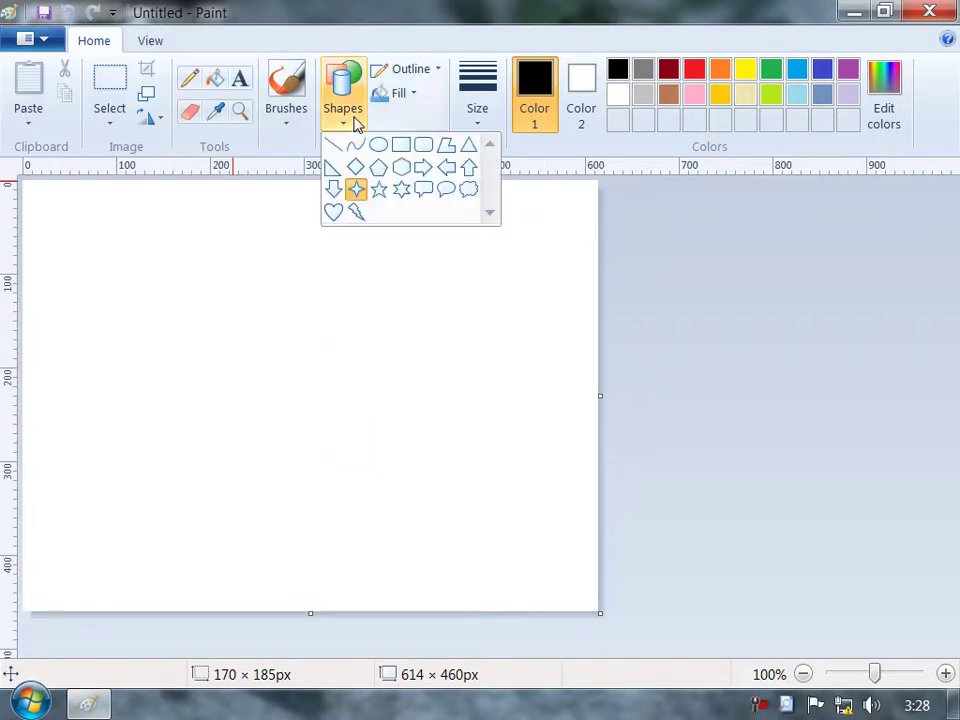
{"action": "left_click", "coordinate": [405, 188]}
{"action": "mouse_move", "coordinate": [84, 209]}
{"action": "left_mouse_down"}
{"action": "mouse_move", "coordinate": [212, 315]}
{"action": "mouse_move", "coordinate": [287, 407]}
{"action": "left_mouse_up"}
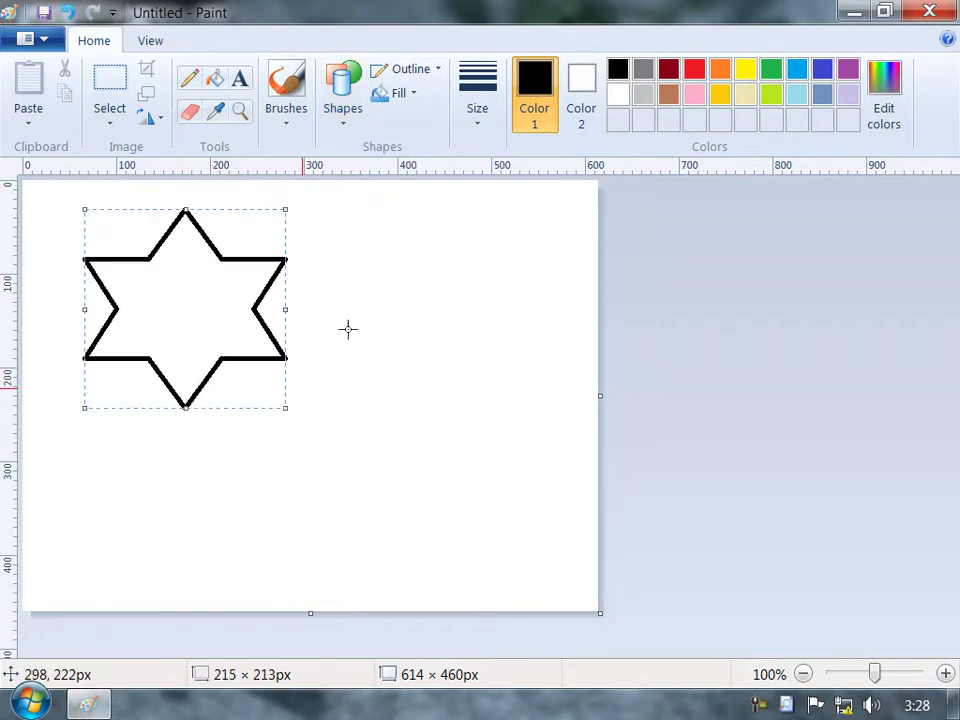
{"action": "left_click", "coordinate": [692, 70]}
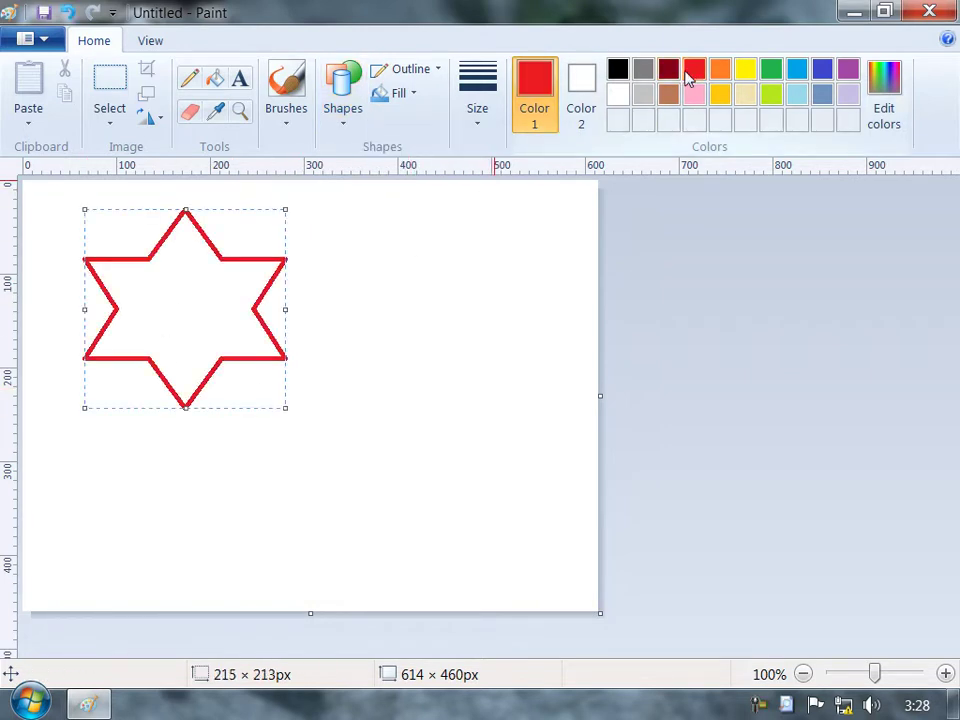
{"action": "left_click", "coordinate": [212, 80]}
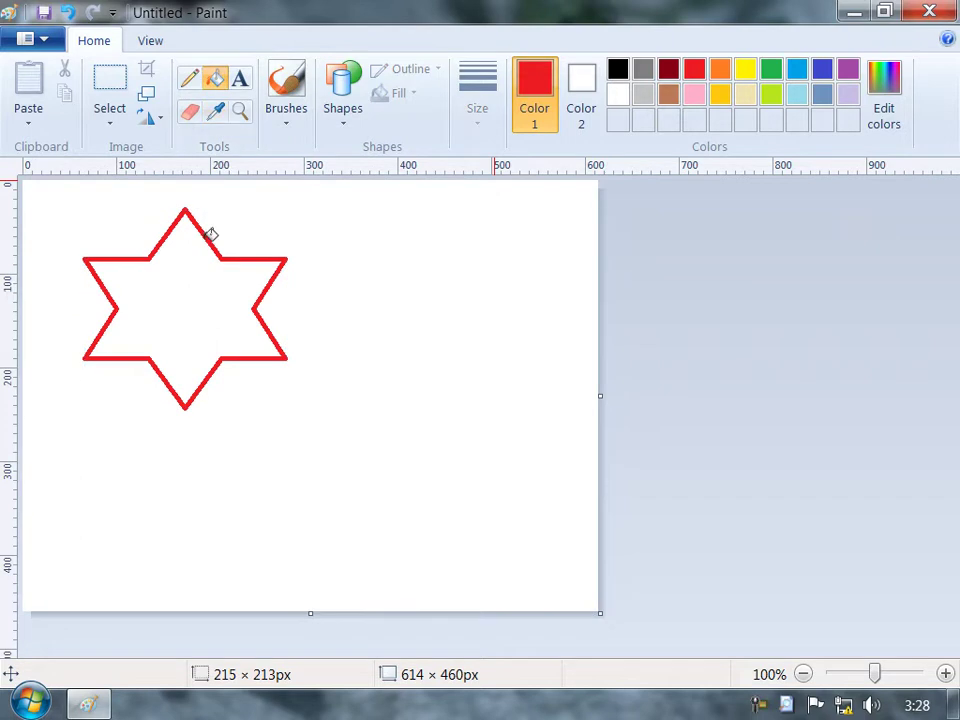
{"action": "left_click", "coordinate": [188, 302]}
Step: Save the star picture to the Desktop as "asad" in PNG format, and check the saved file on the desktop
{"action": "left_click", "coordinate": [40, 42]}
{"action": "left_click", "coordinate": [64, 178]}
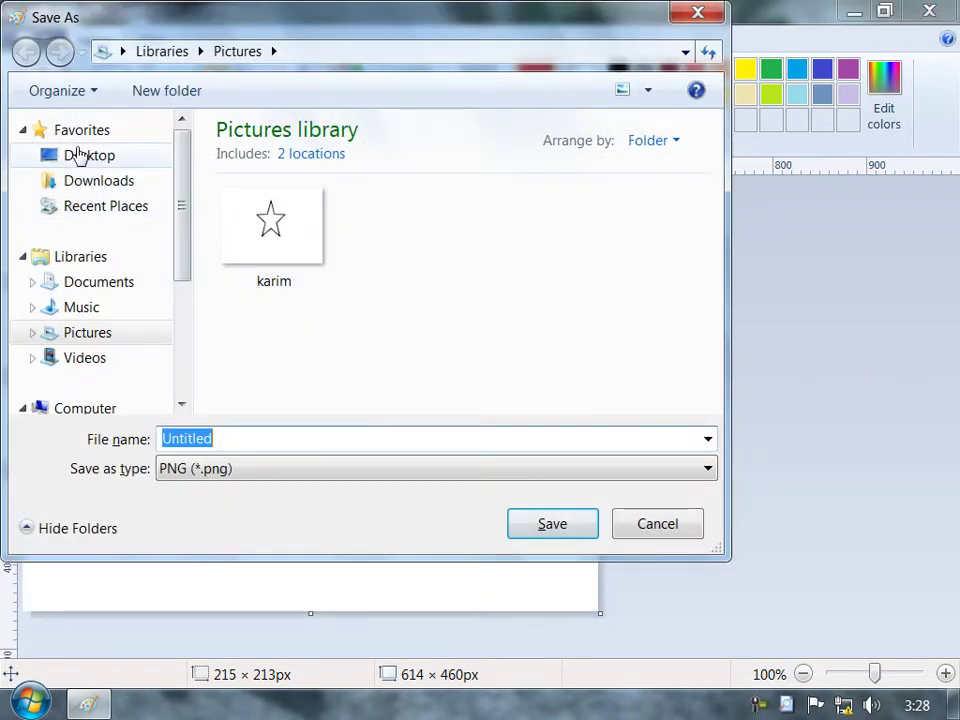
{"action": "left_click", "coordinate": [79, 155]}
{"action": "left_click", "coordinate": [232, 436]}
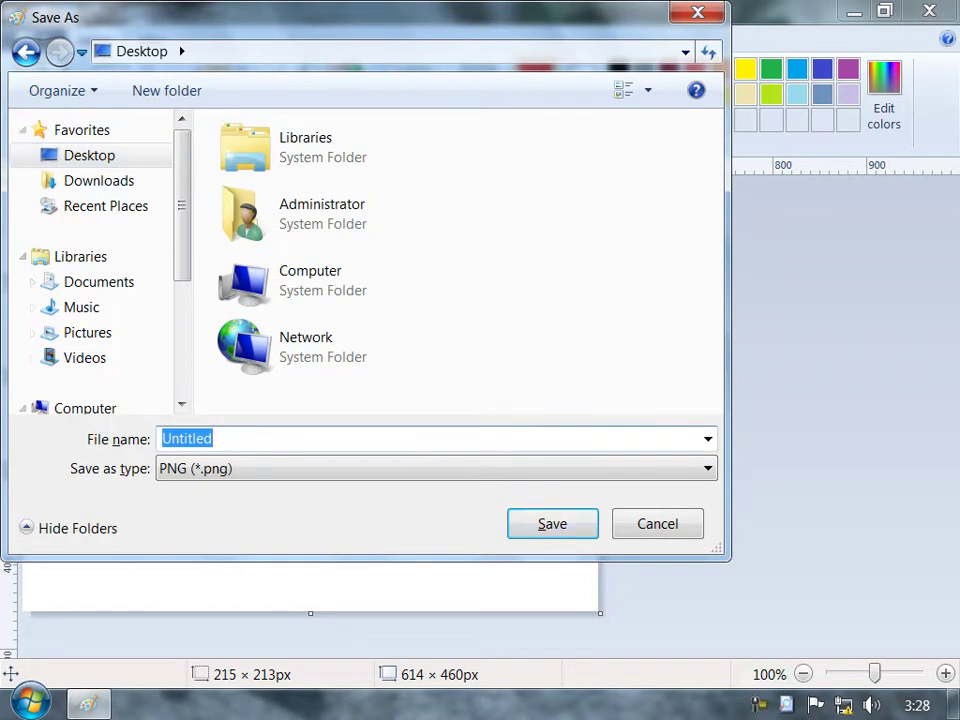
{"action": "type", "text": "asad"}
{"action": "left_click", "coordinate": [527, 470]}
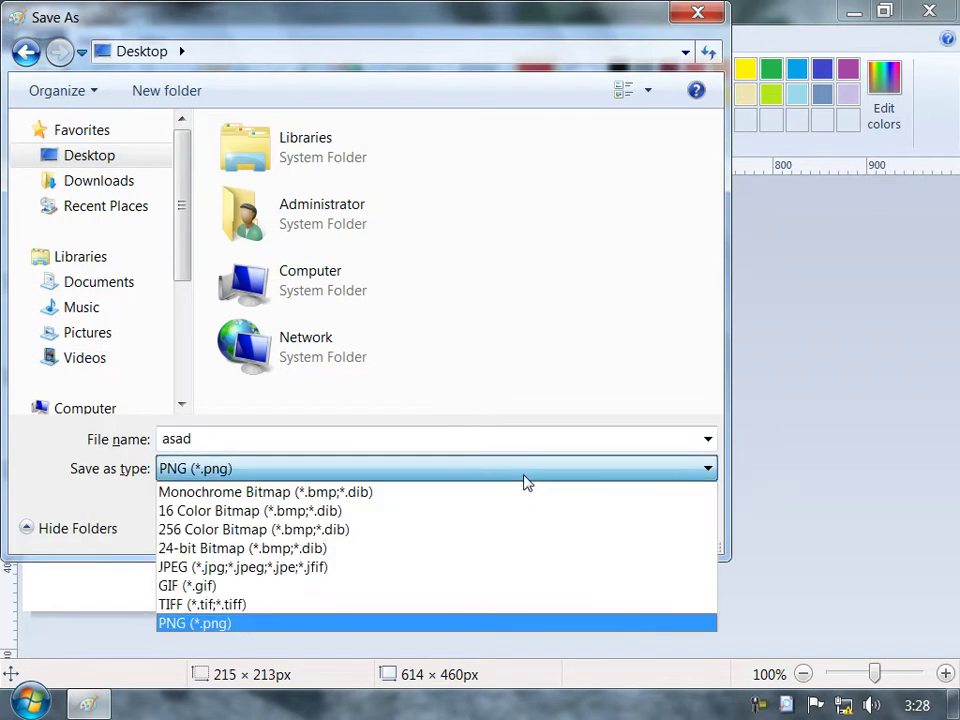
{"action": "left_click", "coordinate": [526, 479]}
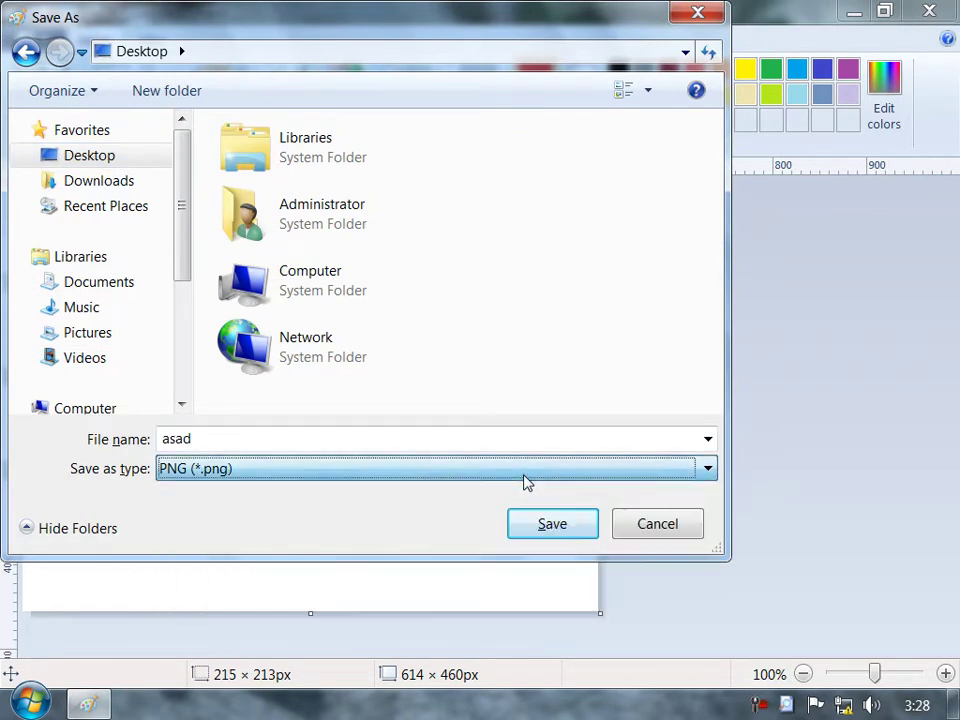
{"action": "left_click", "coordinate": [553, 523]}
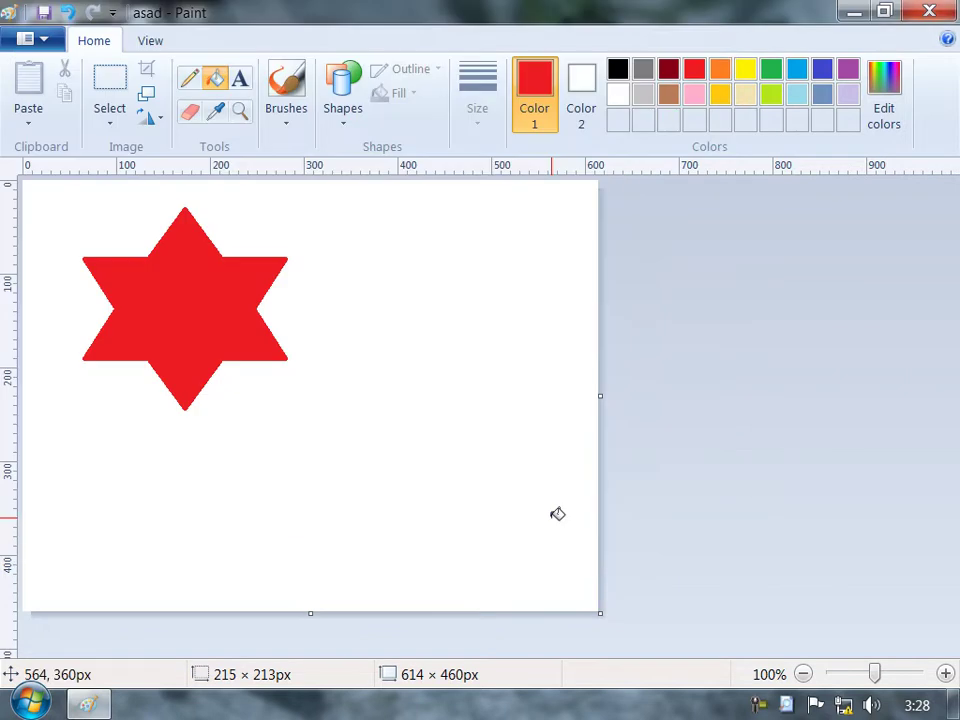
{"action": "left_click", "coordinate": [95, 705]}
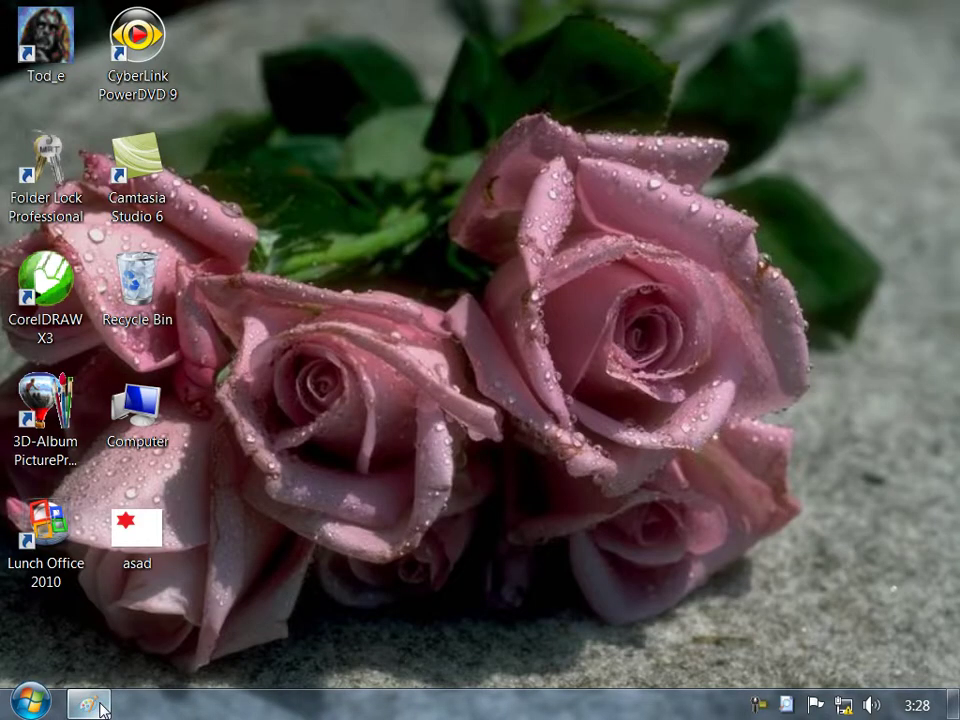
{"action": "left_click", "coordinate": [95, 705]}
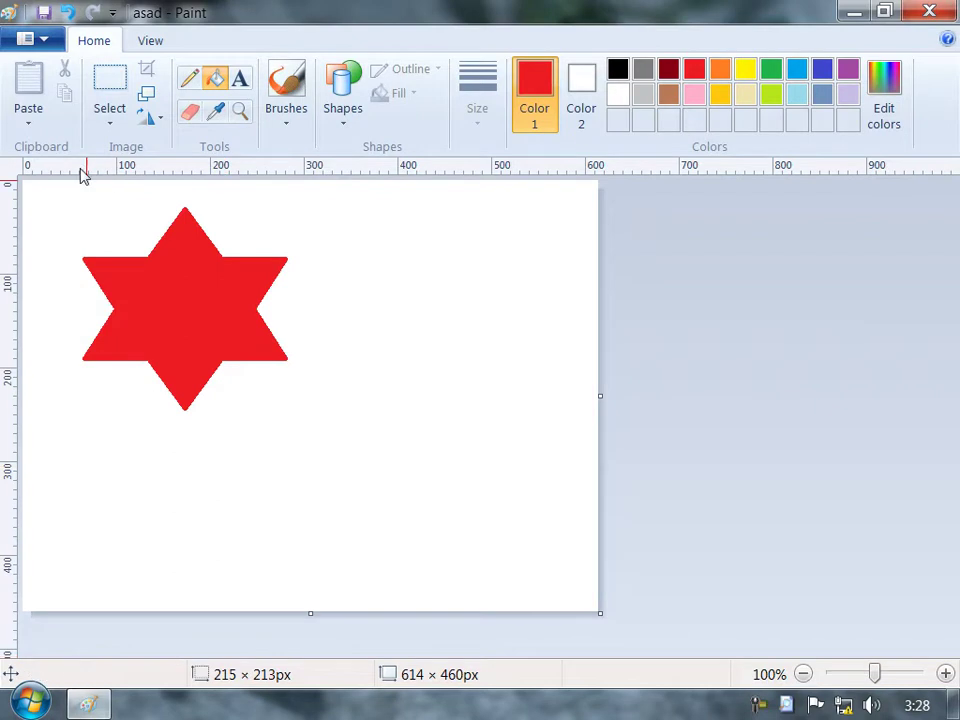
Step: Save a copy of the star picture to the Desktop under the new name "s" as PNG
{"action": "left_click", "coordinate": [36, 39]}
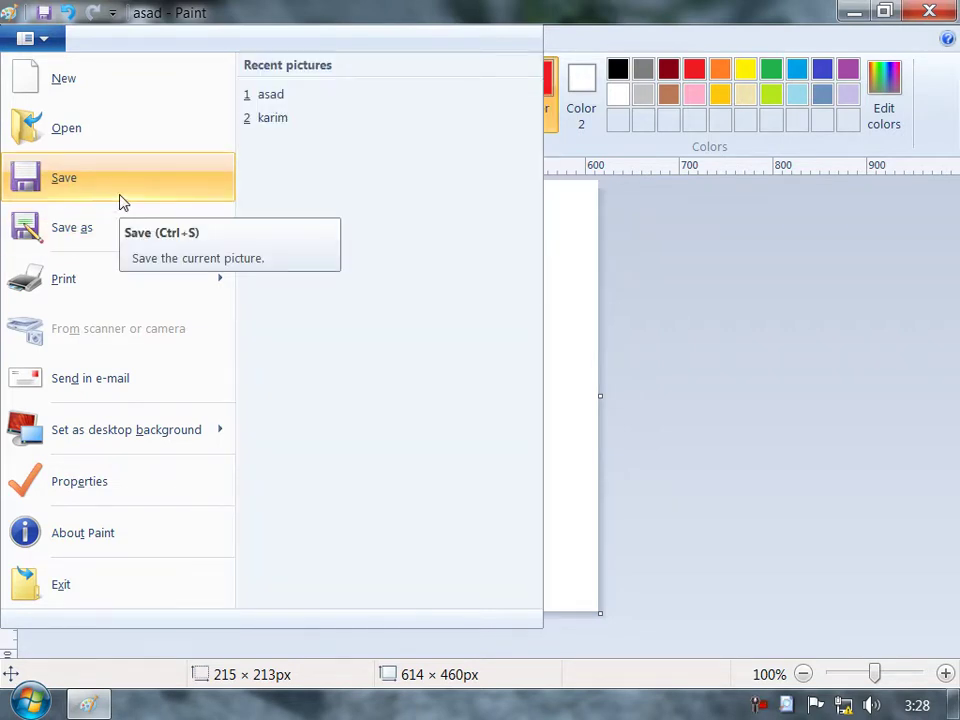
{"action": "mouse_move", "coordinate": [116, 240]}
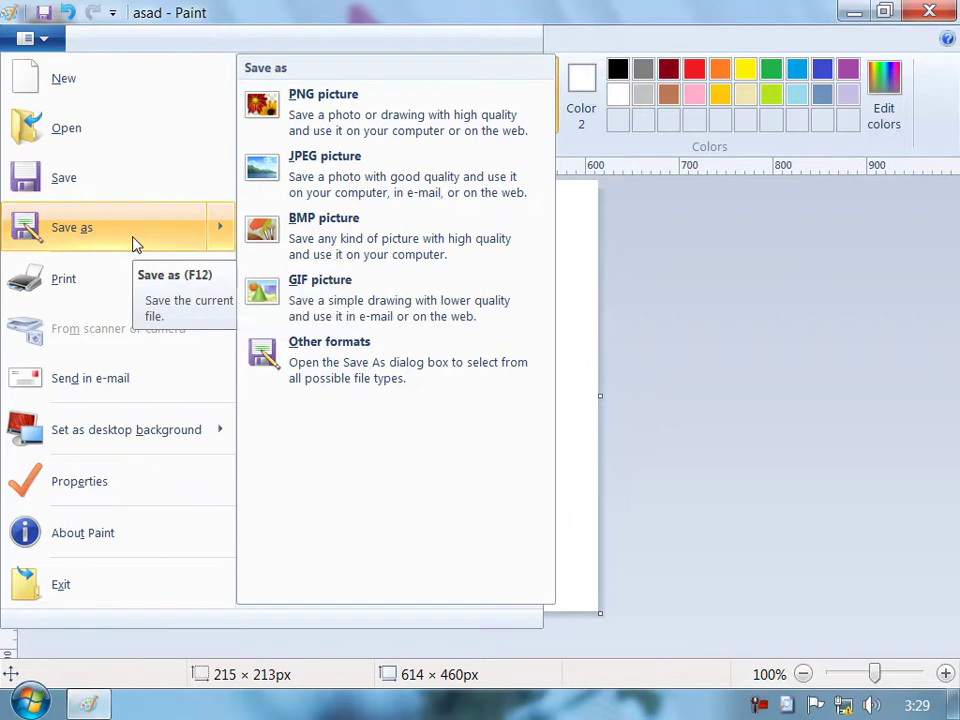
{"action": "left_click", "coordinate": [137, 244]}
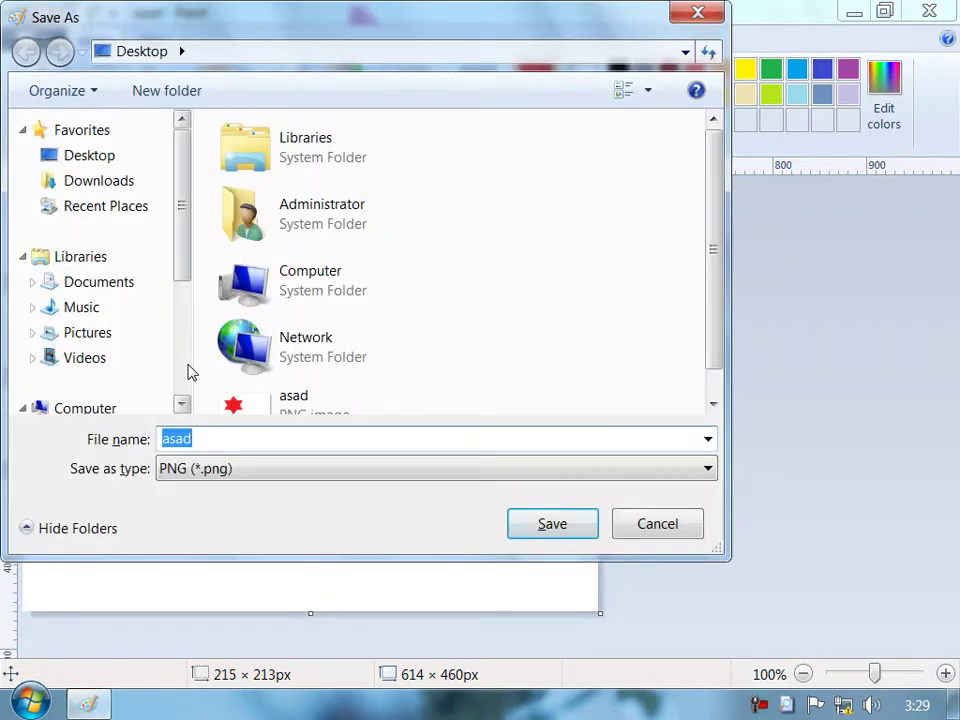
{"action": "type", "text": "s"}
{"action": "left_click", "coordinate": [528, 535]}
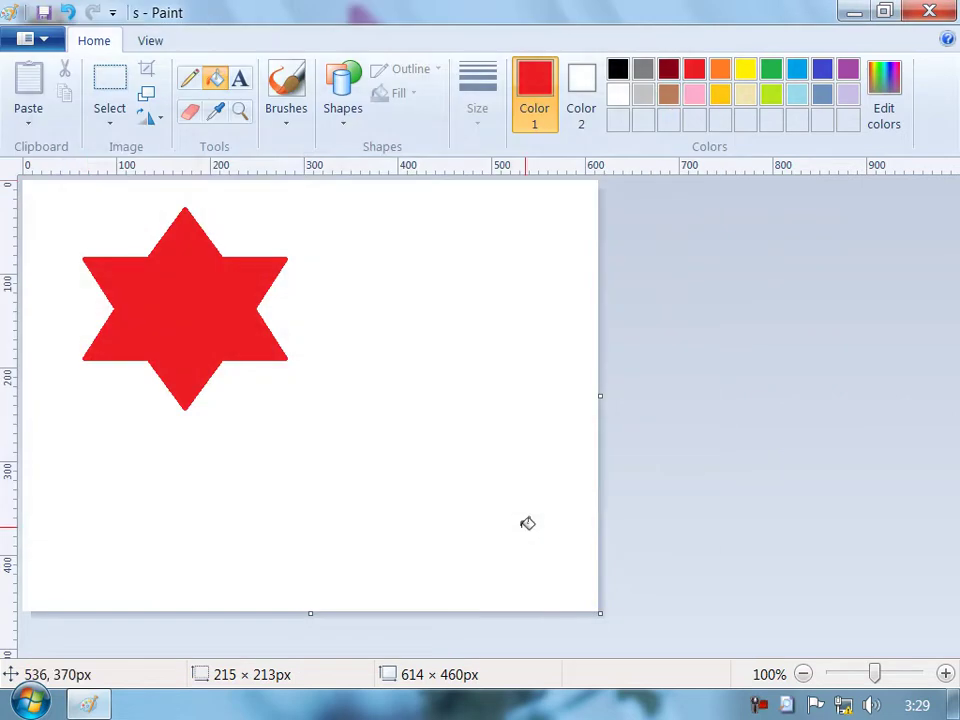
Step: Save another copy of the picture as "s" in the Documents library
{"action": "left_click", "coordinate": [30, 40]}
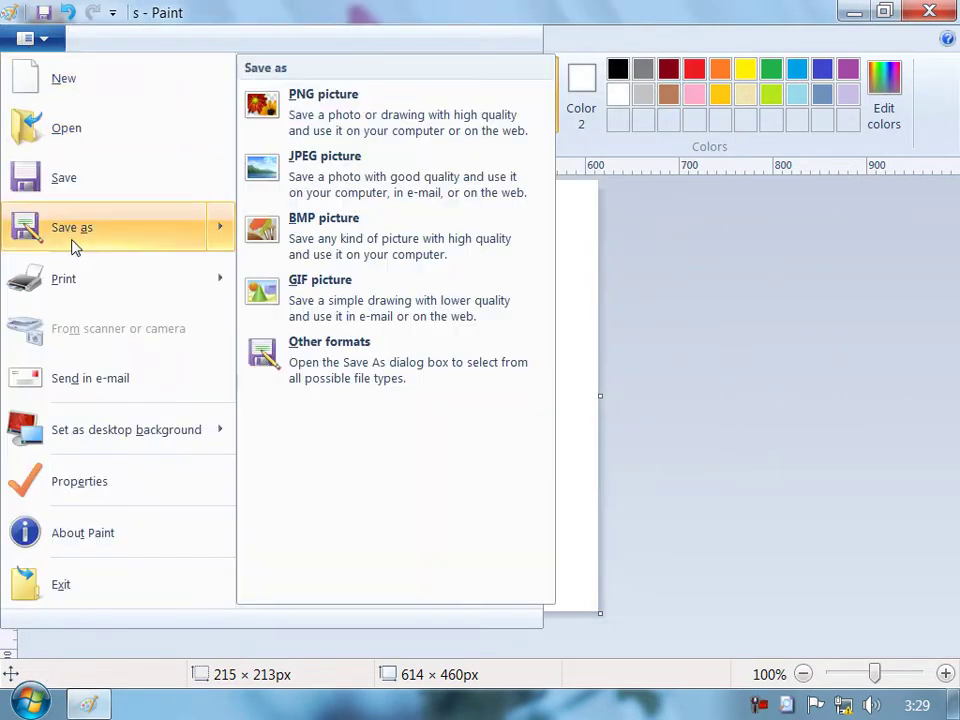
{"action": "left_click", "coordinate": [74, 244]}
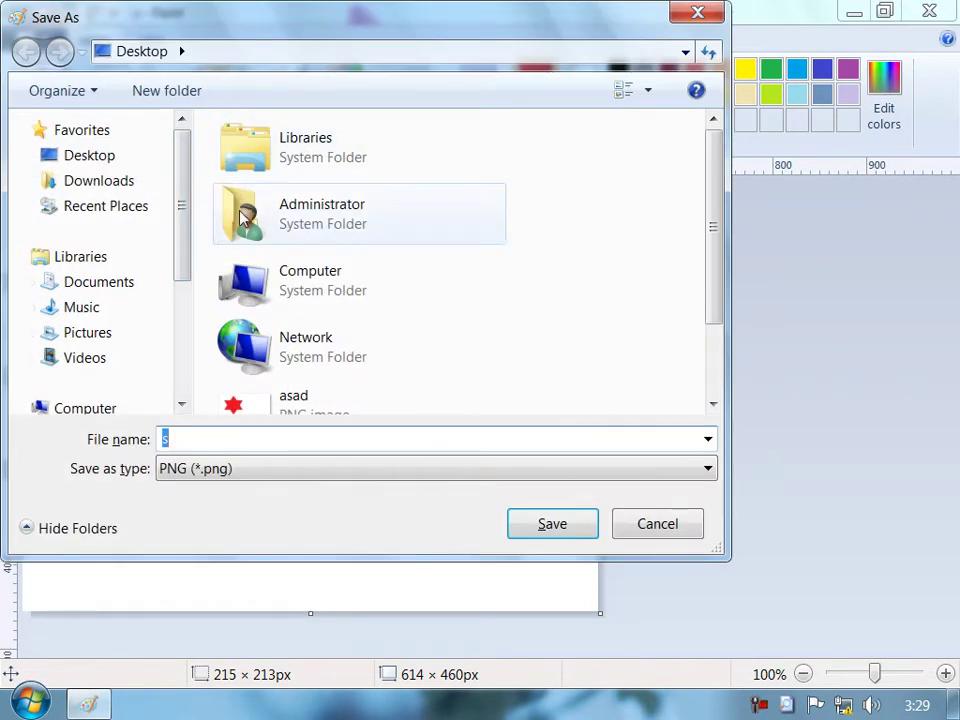
{"action": "left_click", "coordinate": [118, 299]}
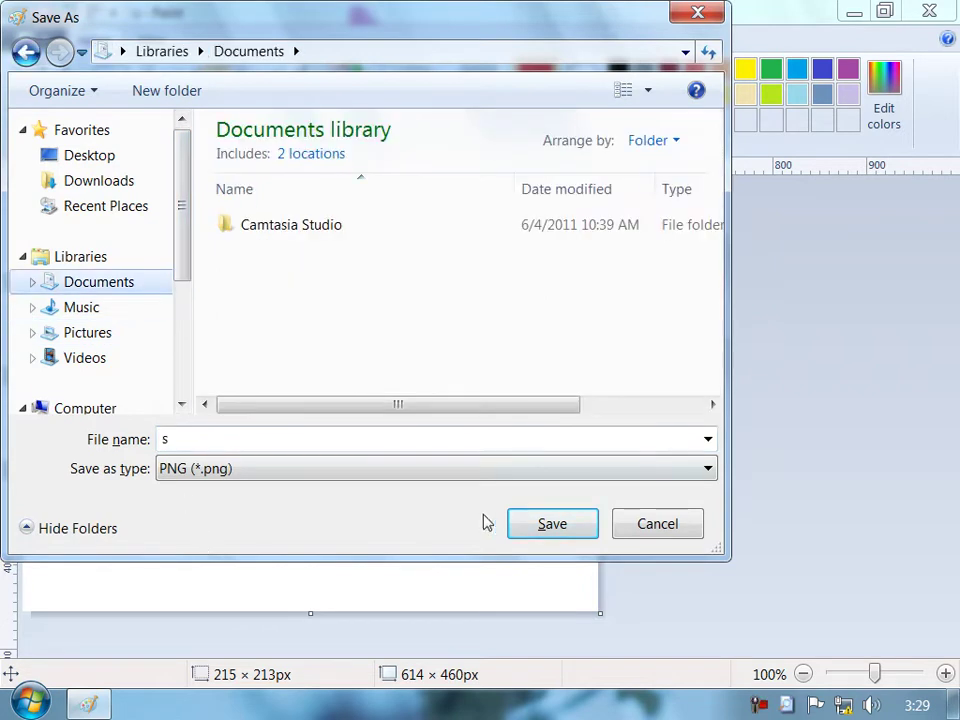
{"action": "left_click", "coordinate": [523, 525]}
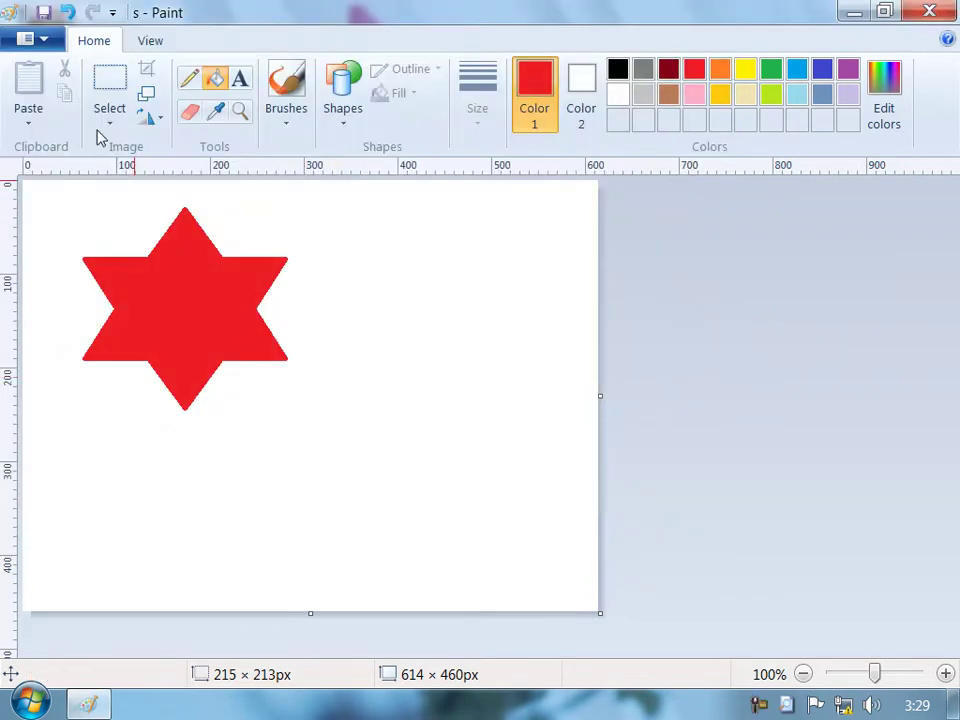
Step: Save the picture again as a PNG picture named "s" in the Documents library, replacing the existing file
{"action": "left_click", "coordinate": [26, 38]}
{"action": "mouse_move", "coordinate": [139, 253]}
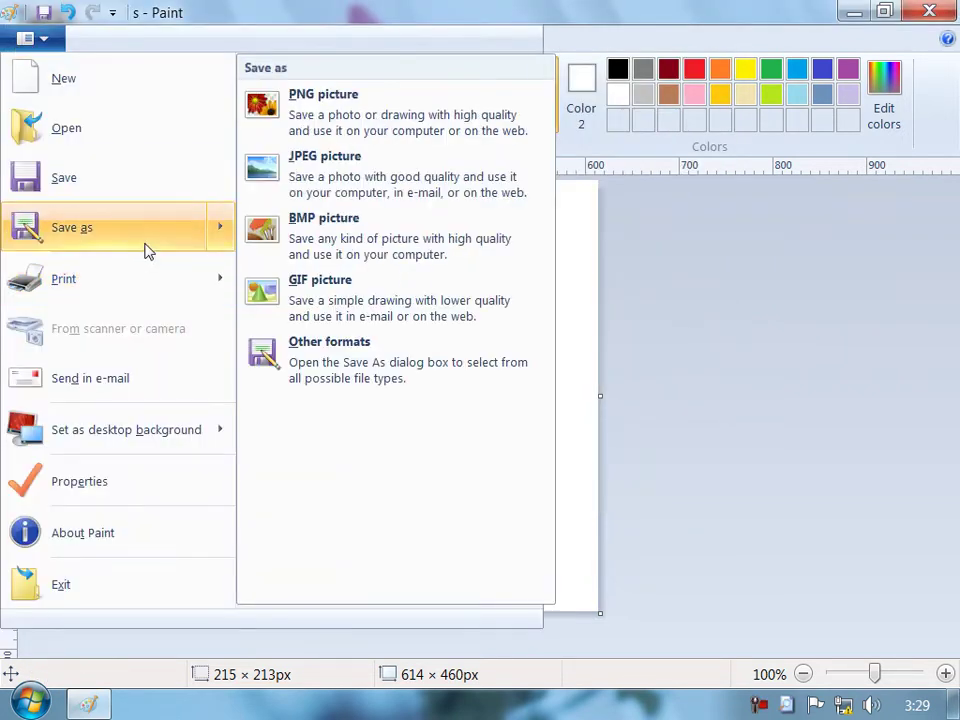
{"action": "left_click", "coordinate": [356, 122]}
{"action": "left_click", "coordinate": [569, 530]}
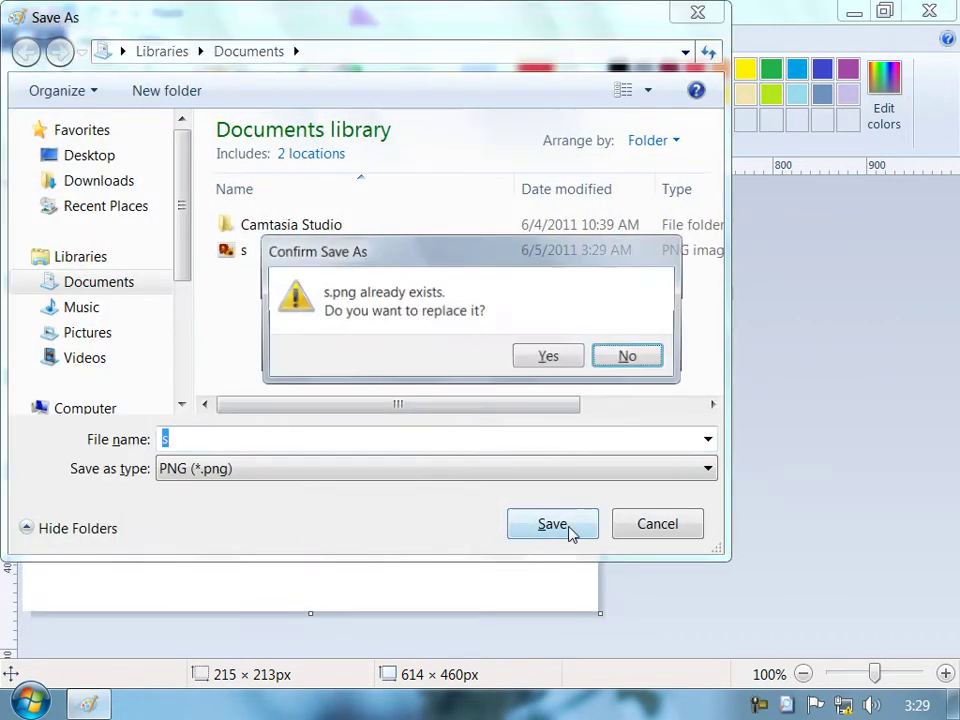
{"action": "left_click", "coordinate": [549, 355]}
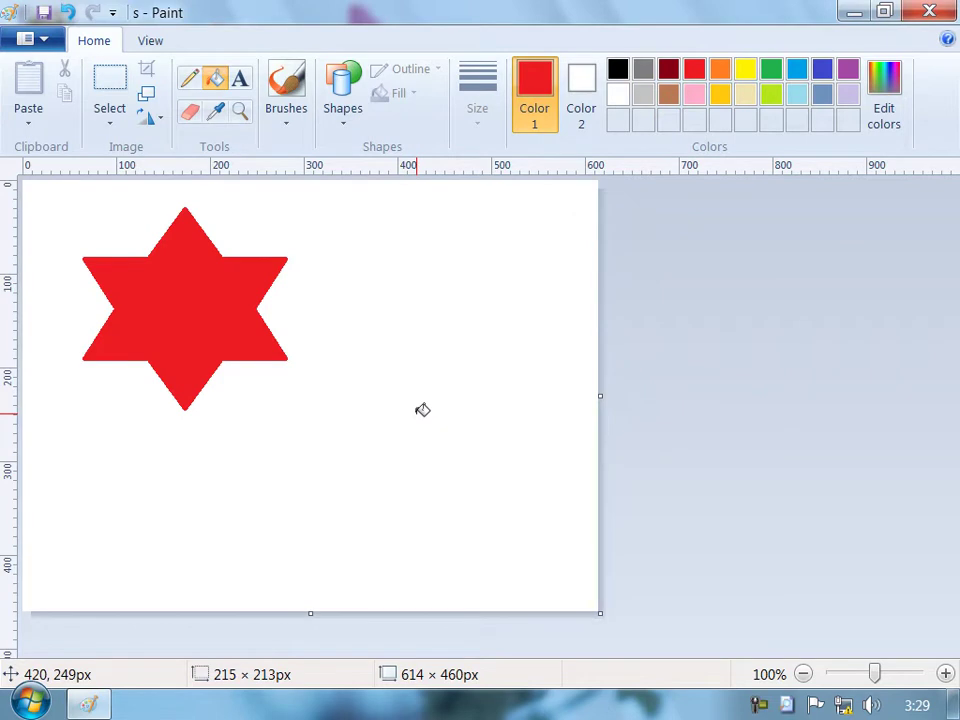
Step: Review the available print options, view the star picture in print preview, and close the preview
{"action": "left_click", "coordinate": [13, 49]}
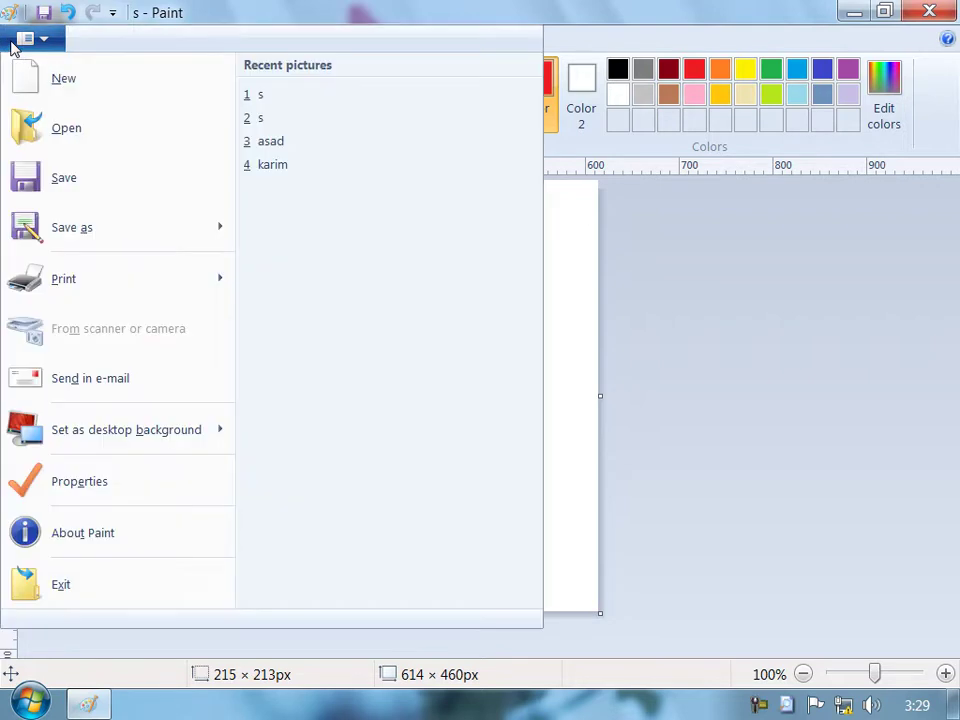
{"action": "mouse_move", "coordinate": [80, 267]}
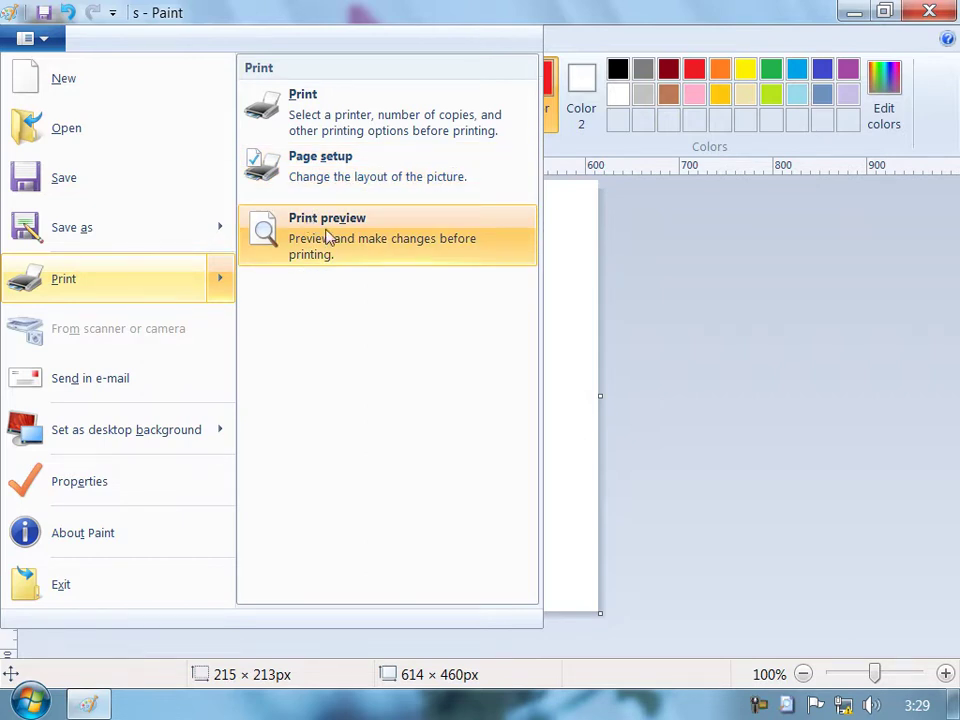
{"action": "left_click", "coordinate": [410, 8]}
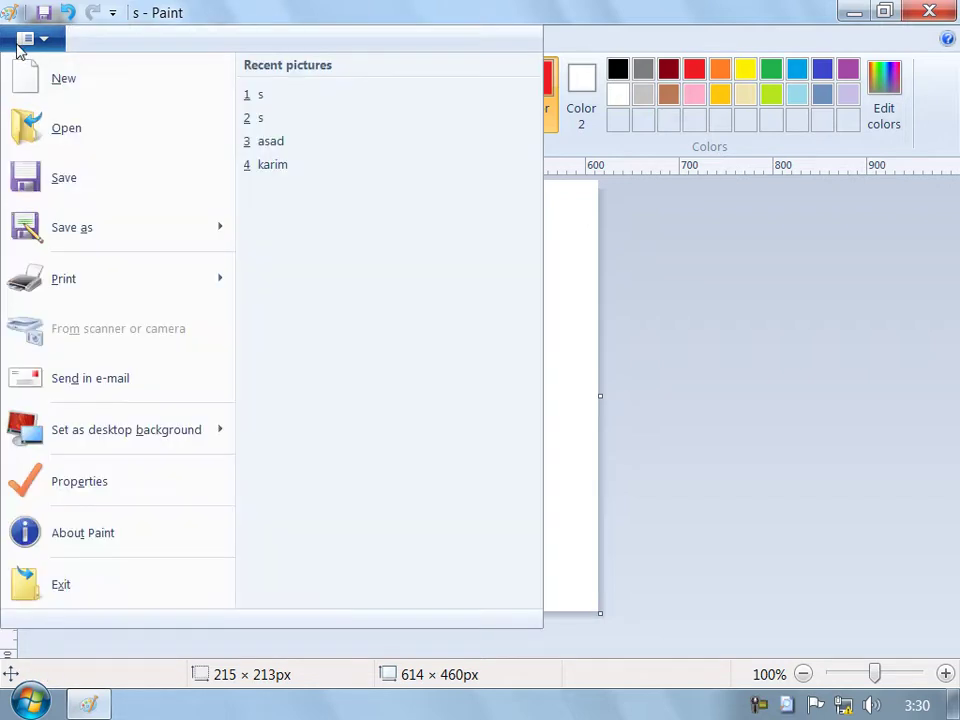
{"action": "left_click", "coordinate": [25, 38]}
{"action": "mouse_move", "coordinate": [195, 298]}
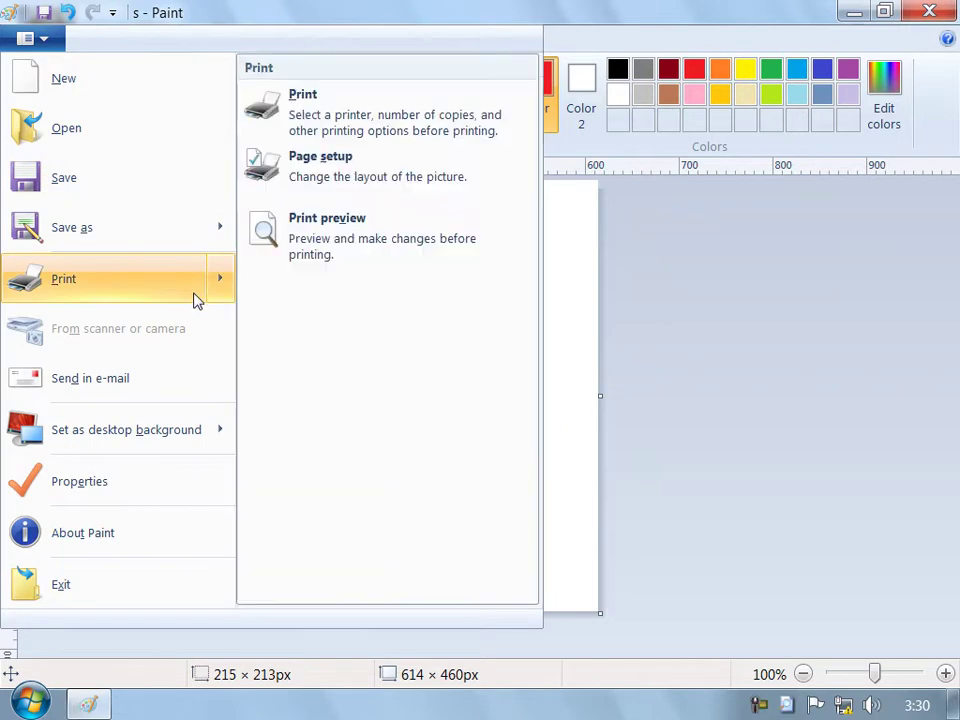
{"action": "left_click", "coordinate": [330, 257]}
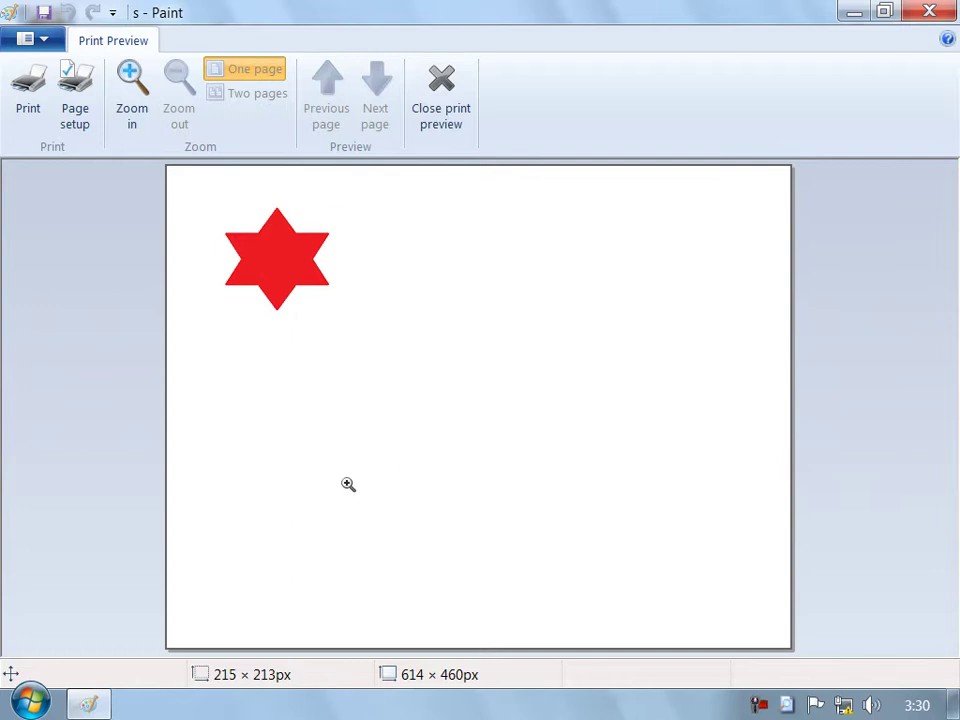
{"action": "left_click", "coordinate": [454, 104]}
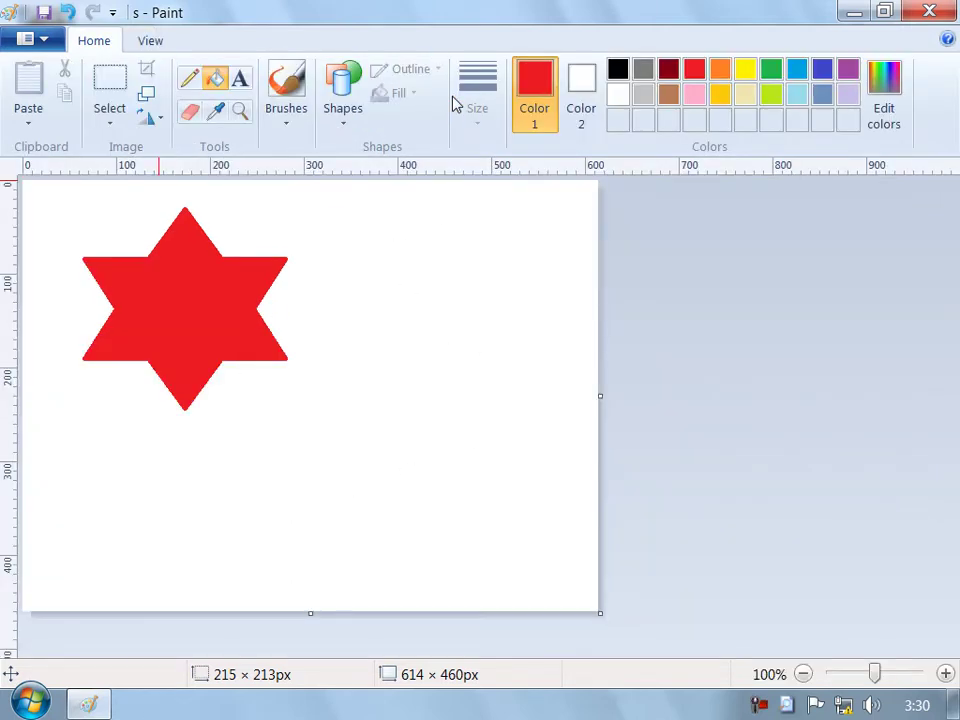
Step: Reopen the print preview to examine the star's placement on the page
{"action": "left_click", "coordinate": [45, 40]}
{"action": "mouse_move", "coordinate": [137, 291]}
{"action": "left_click", "coordinate": [369, 246]}
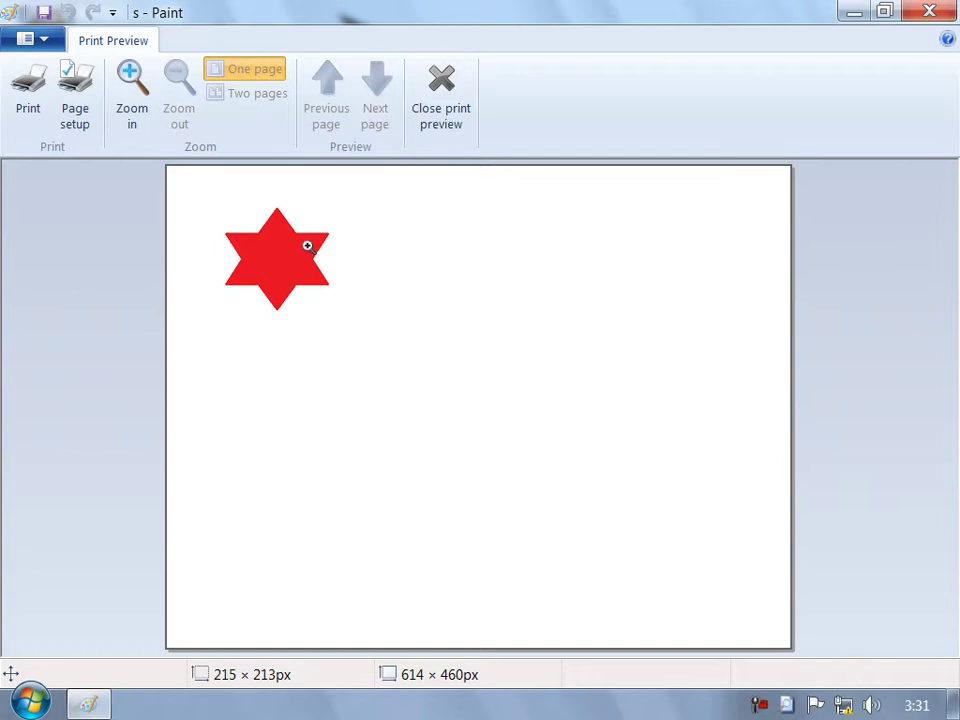
Step: Set the print scaling to 300% of normal size in the page setup
{"action": "left_click", "coordinate": [75, 96]}
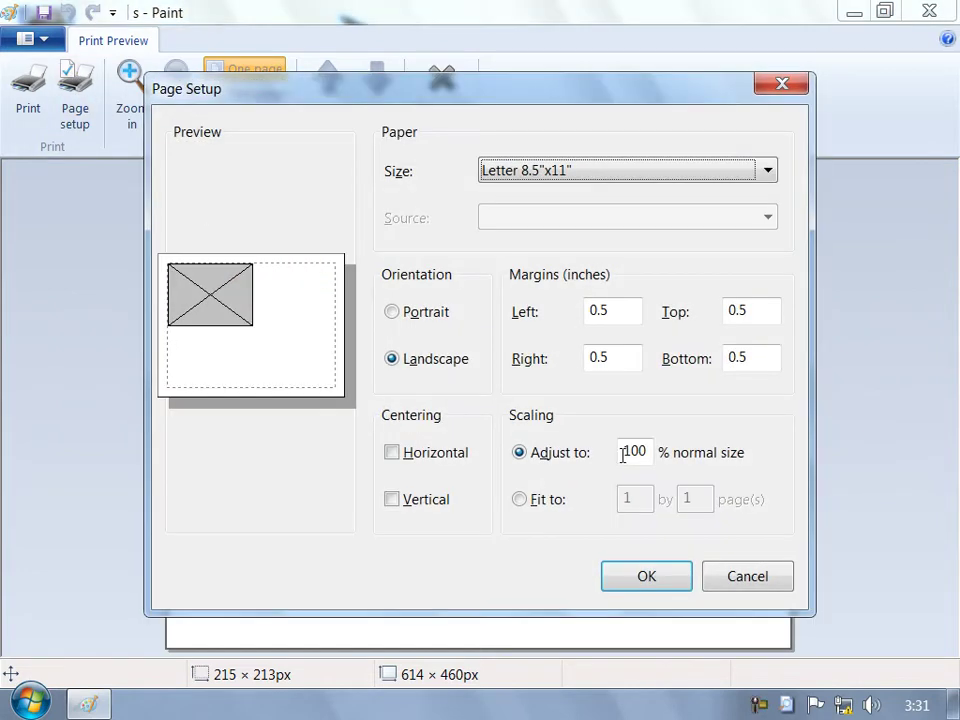
{"action": "left_click", "coordinate": [625, 451]}
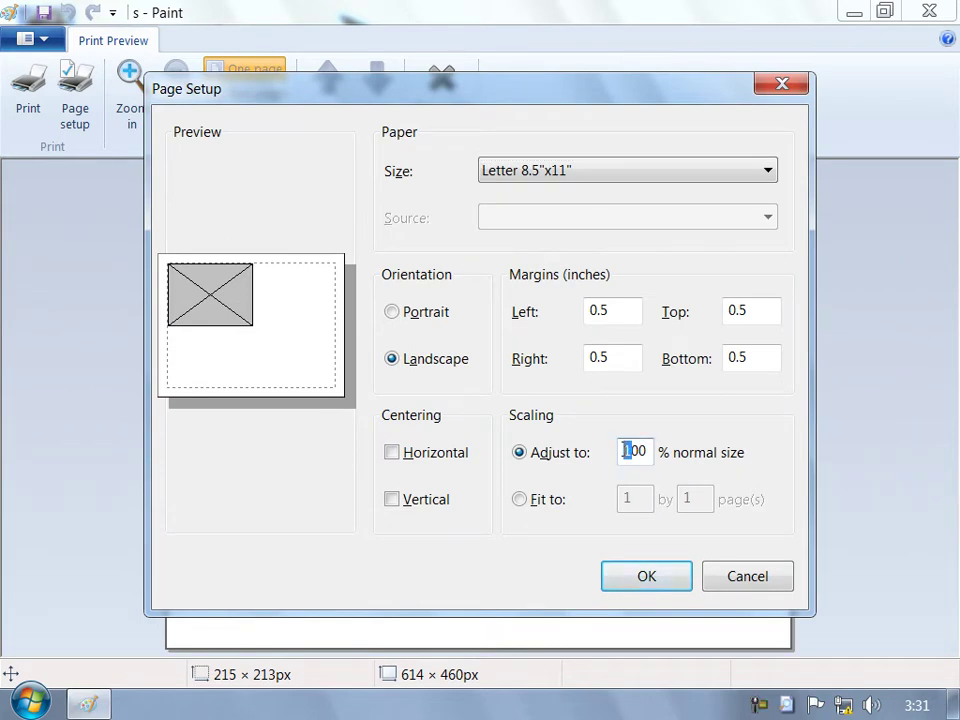
{"action": "type", "text": "3"}
{"action": "left_click", "coordinate": [674, 577]}
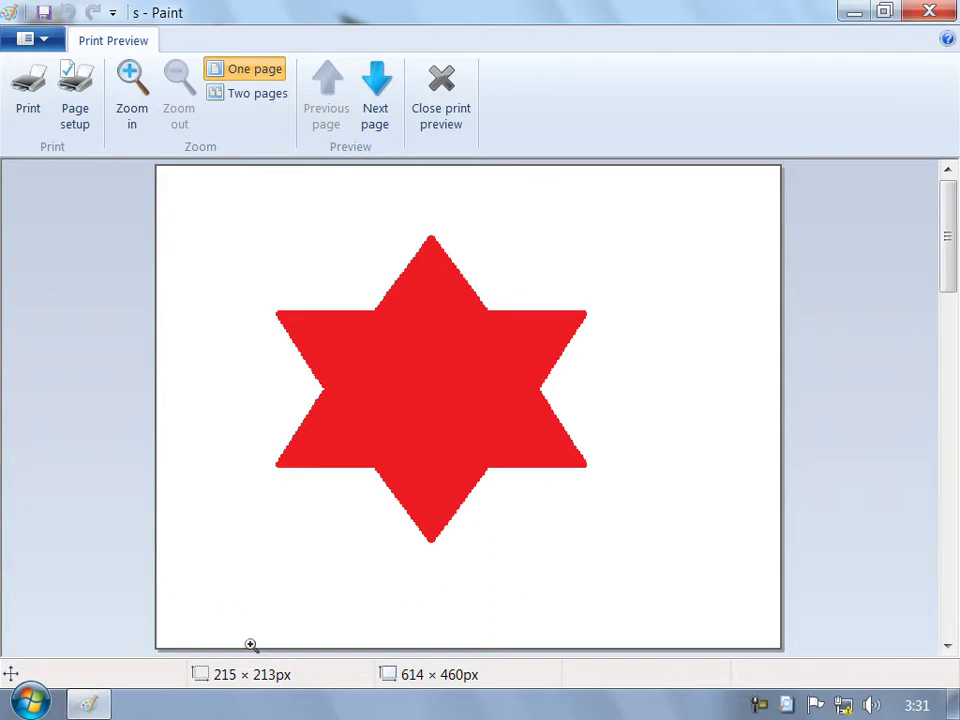
Step: Look through the preview pages and compare the two-page view with the one-page view
{"action": "left_click", "coordinate": [375, 133]}
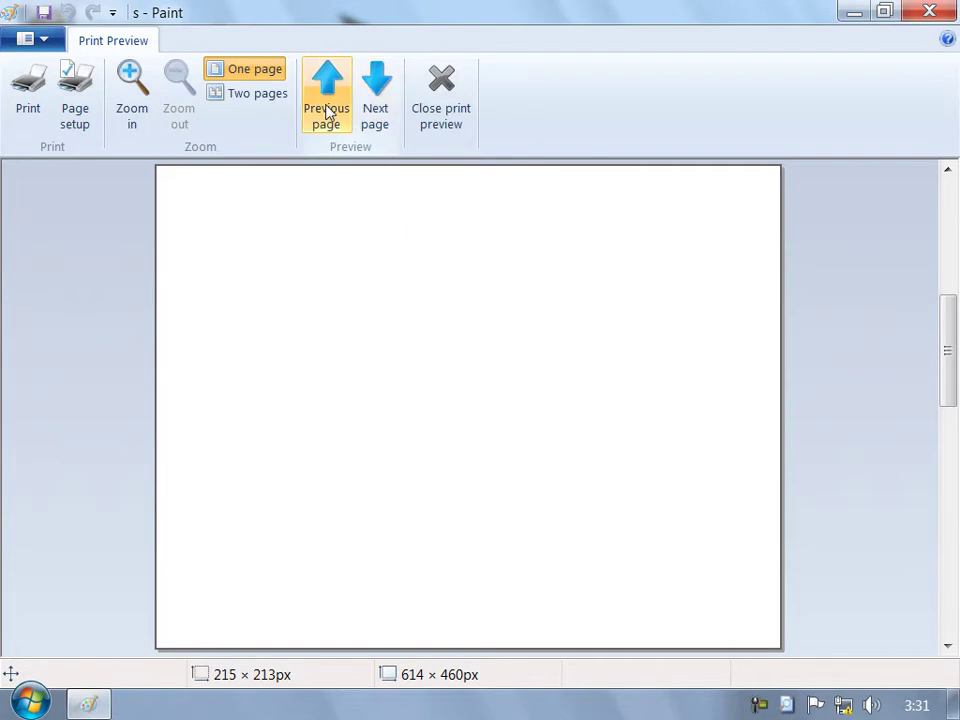
{"action": "left_click", "coordinate": [327, 112]}
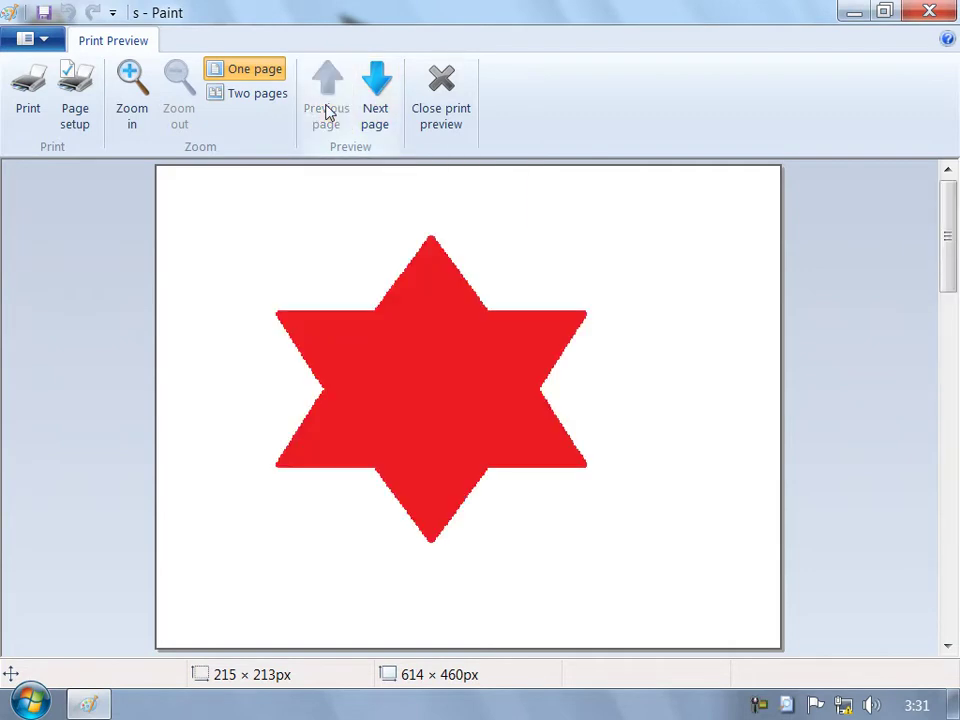
{"action": "left_click", "coordinate": [274, 103]}
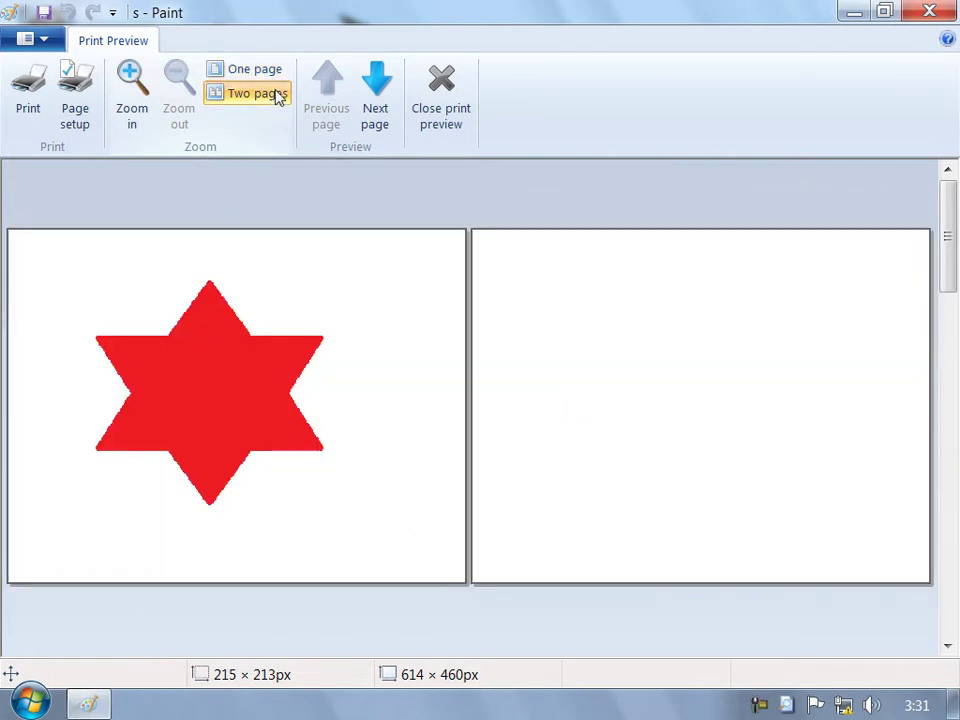
{"action": "left_click", "coordinate": [270, 75]}
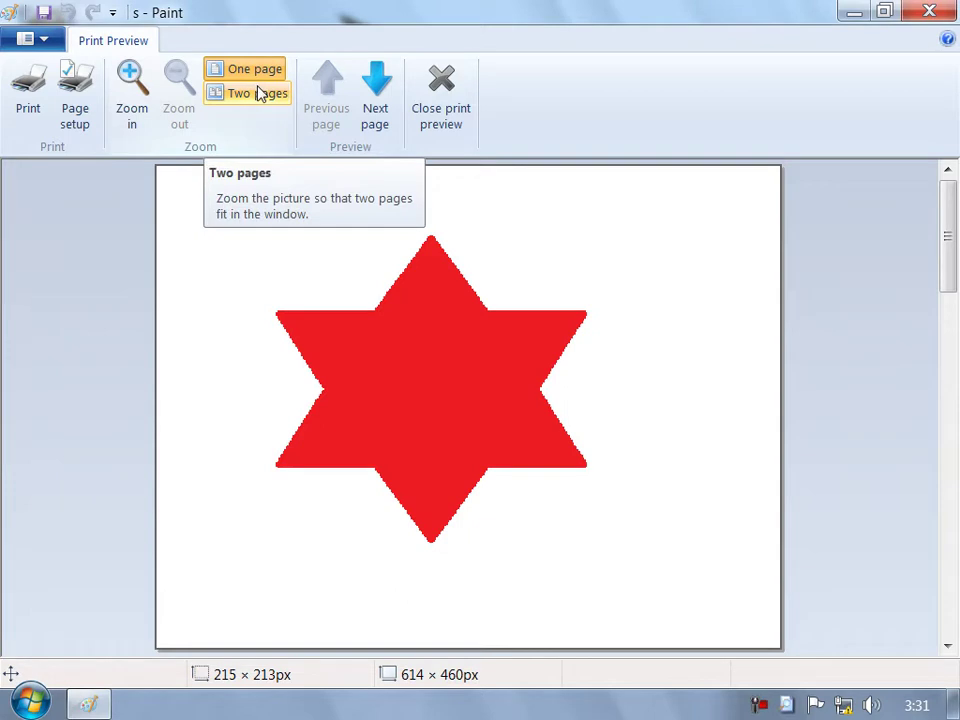
{"action": "left_click", "coordinate": [258, 93]}
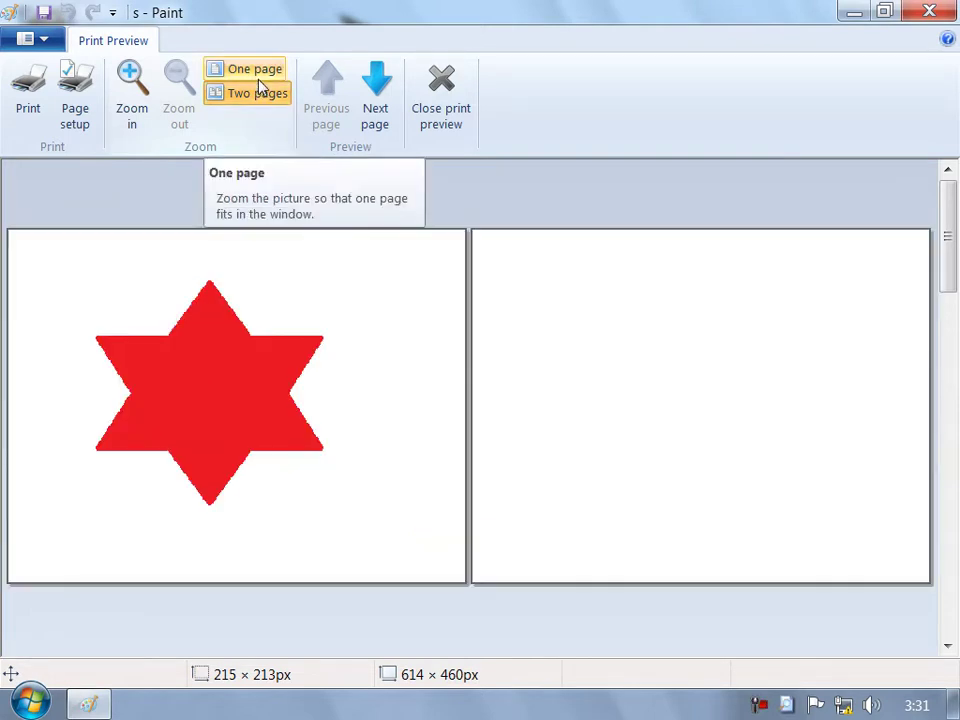
{"action": "left_click", "coordinate": [259, 81]}
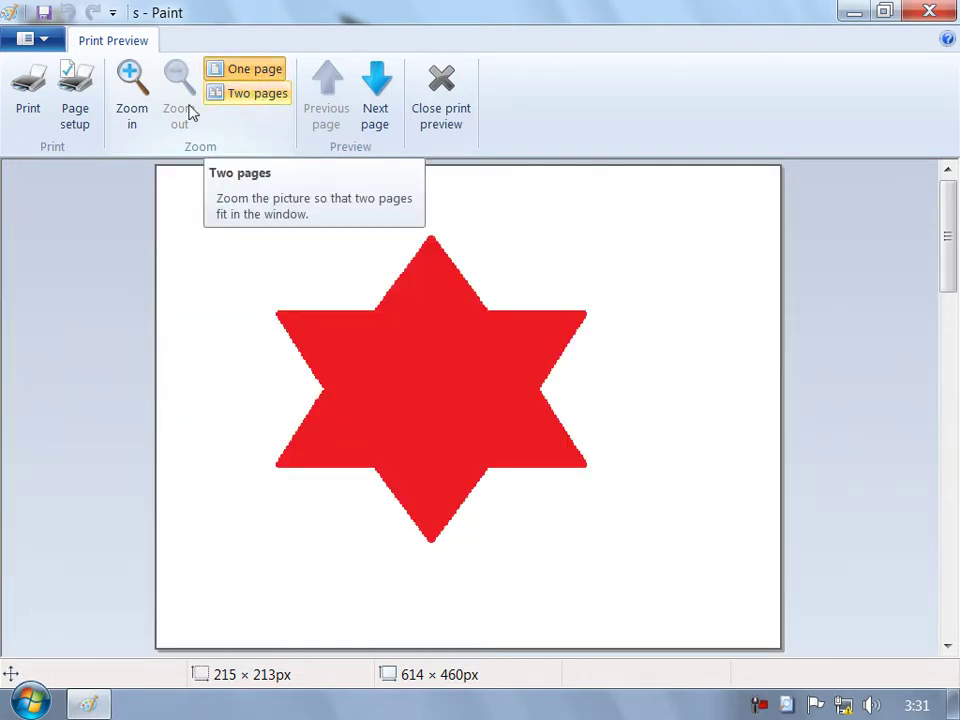
Step: Zoom in on the previewed star and zoom back out to the full page
{"action": "left_click", "coordinate": [146, 107]}
{"action": "left_click", "coordinate": [148, 106]}
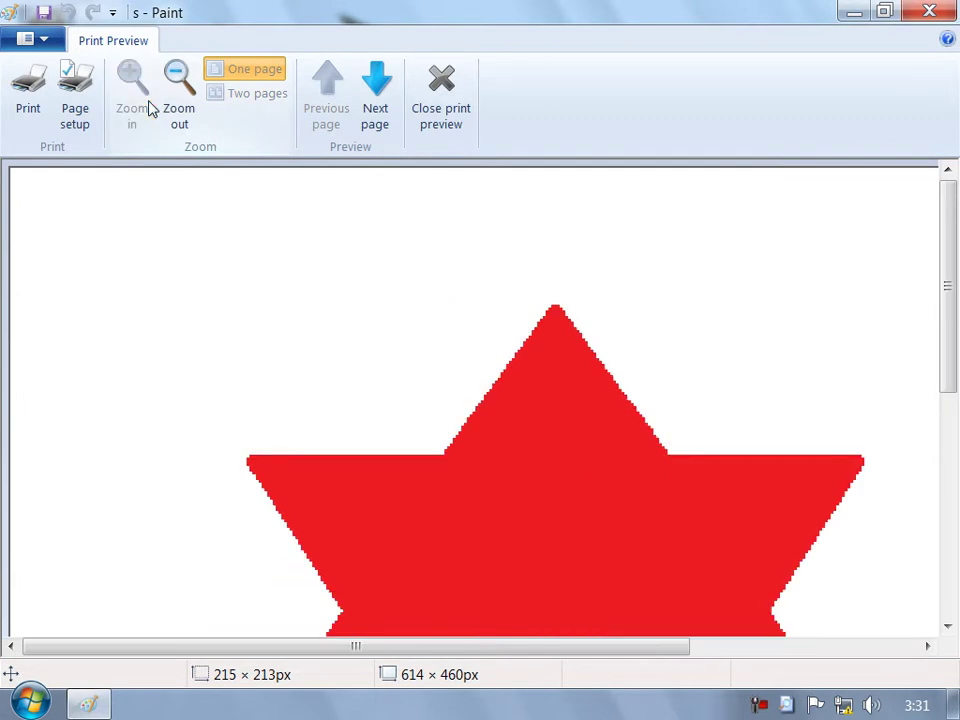
{"action": "left_click", "coordinate": [170, 104]}
{"action": "left_click", "coordinate": [170, 104]}
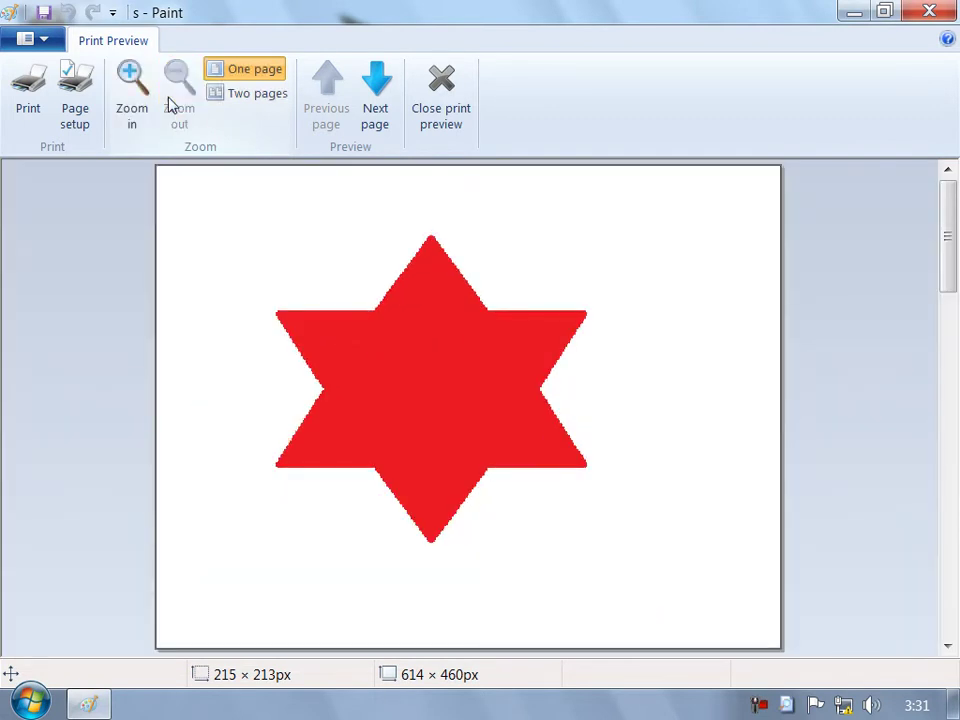
{"action": "left_click", "coordinate": [144, 103]}
{"action": "left_click", "coordinate": [186, 112]}
Step: Set the print paper size to A4 and the page orientation to portrait
{"action": "left_click", "coordinate": [76, 118]}
{"action": "left_click_drag", "start_coordinate": [400, 90], "coordinate": [551, 54]}
{"action": "left_click", "coordinate": [663, 135]}
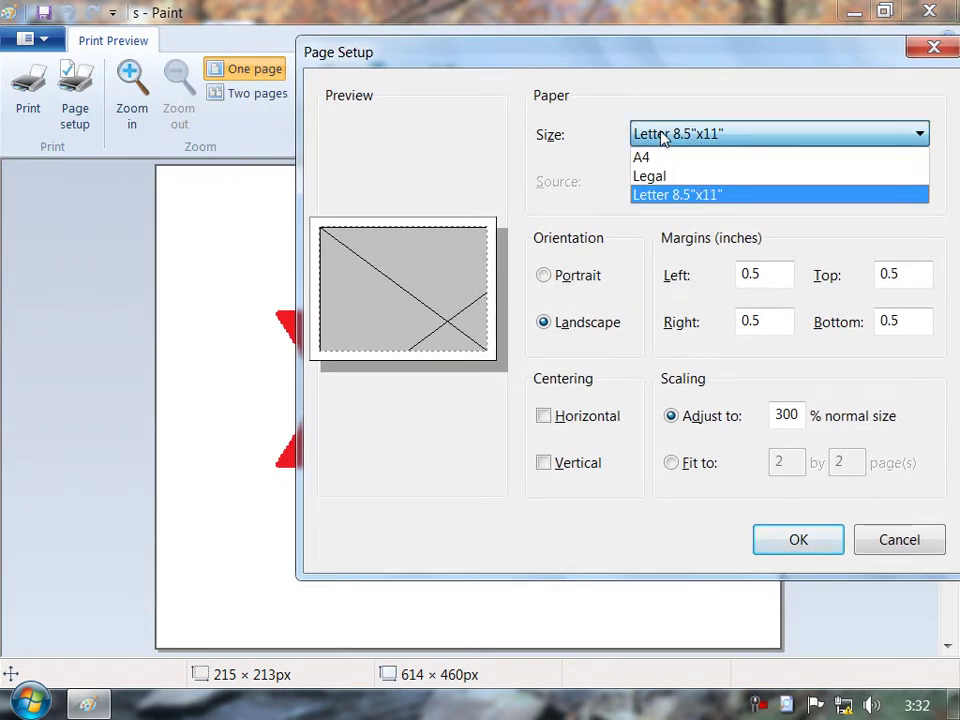
{"action": "left_click", "coordinate": [643, 157]}
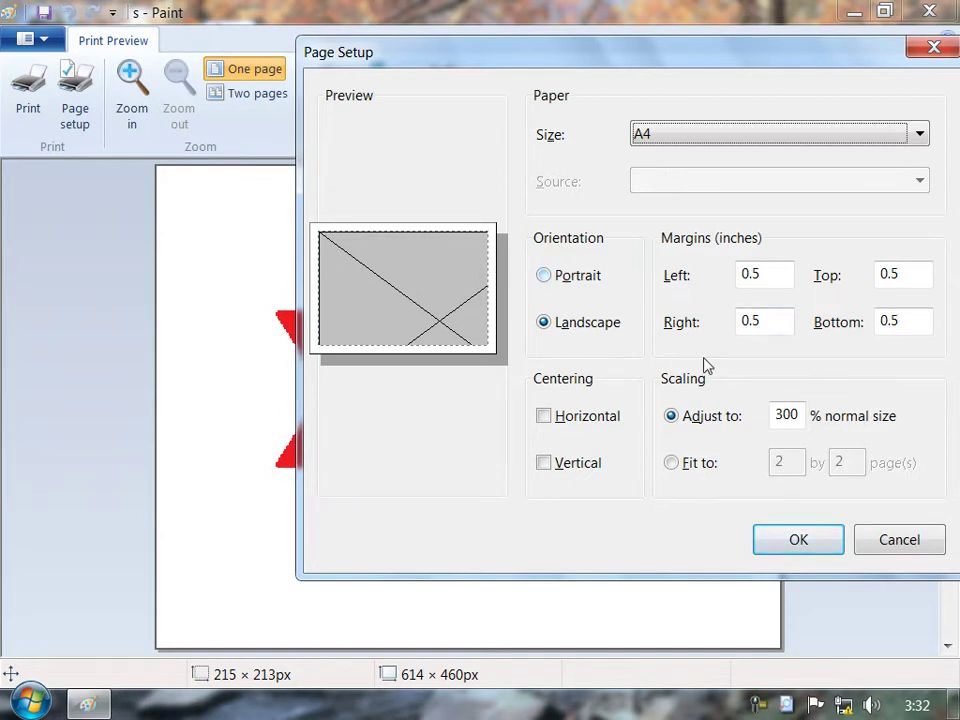
{"action": "left_click", "coordinate": [611, 285]}
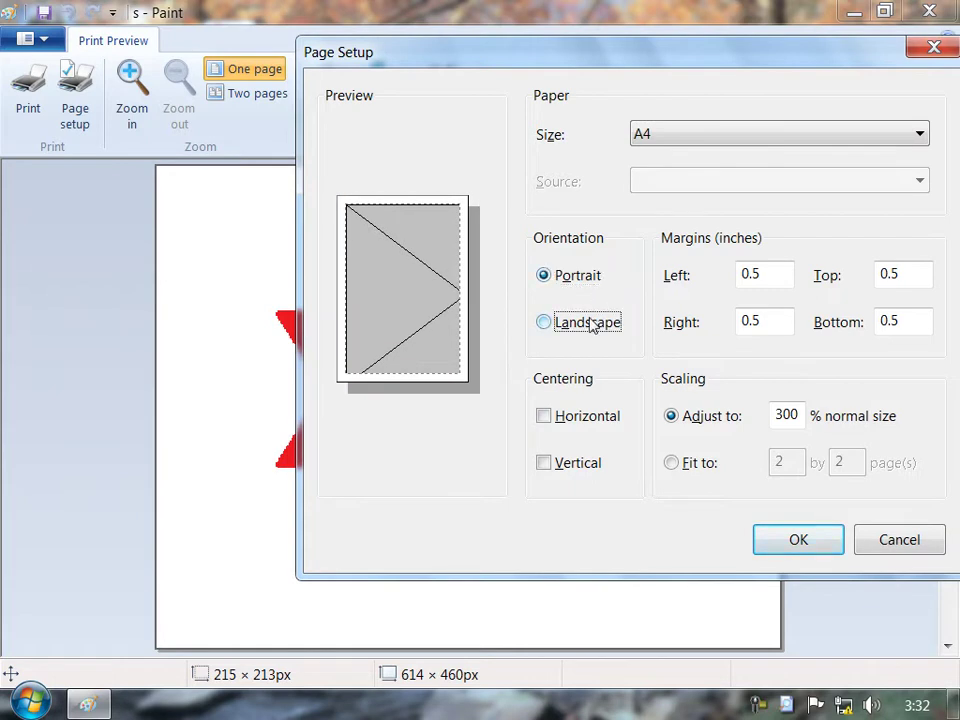
{"action": "left_click", "coordinate": [589, 324]}
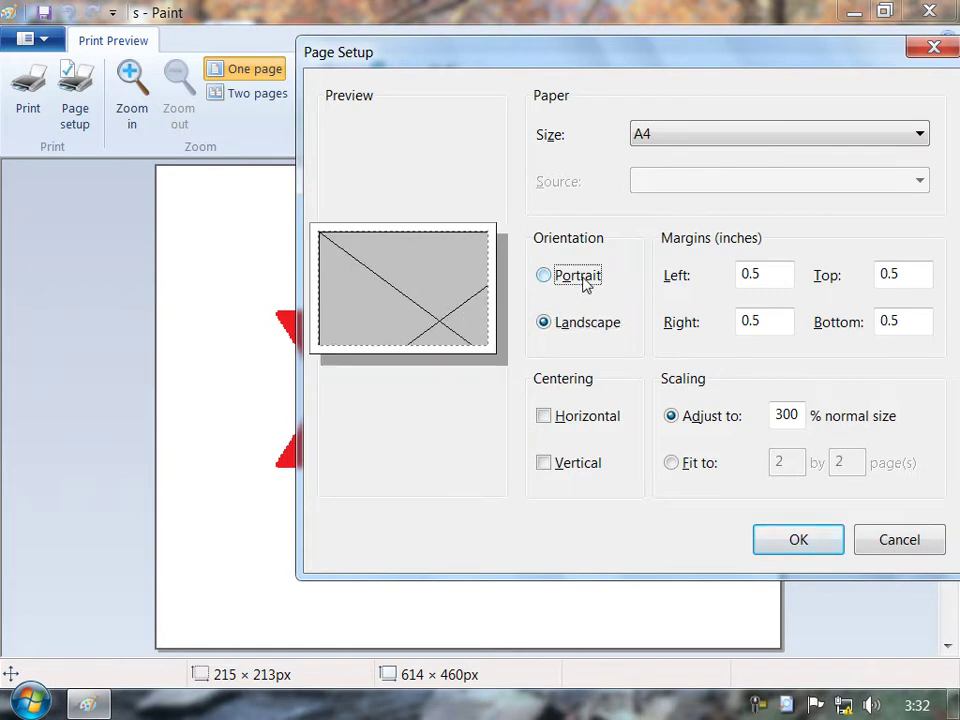
{"action": "left_click", "coordinate": [585, 280]}
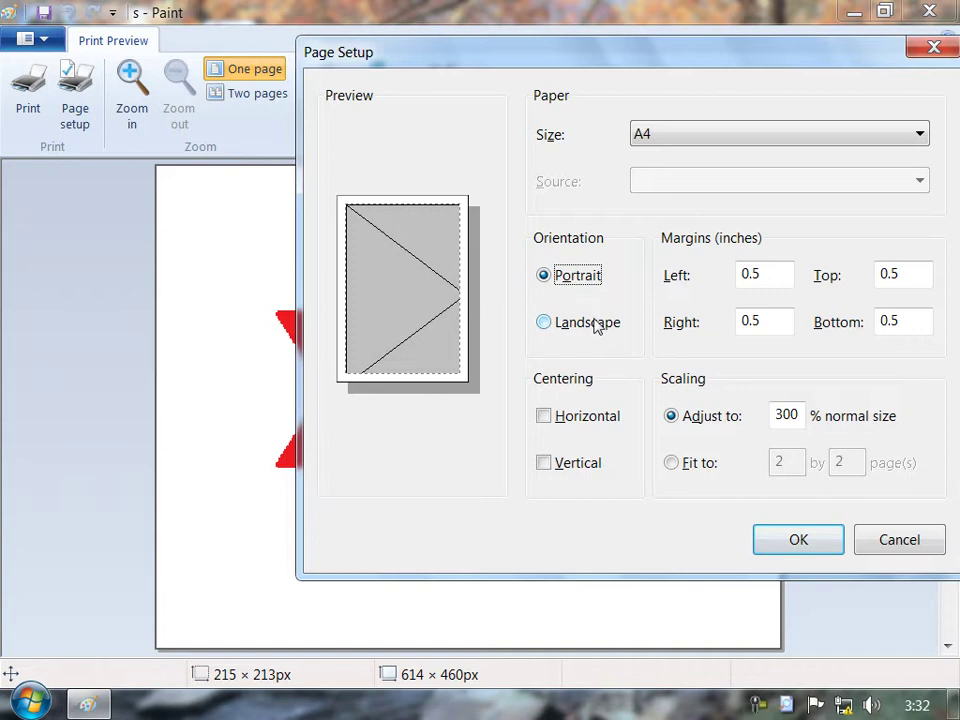
{"action": "left_click", "coordinate": [592, 322]}
{"action": "left_click", "coordinate": [590, 284]}
{"action": "left_click", "coordinate": [829, 549]}
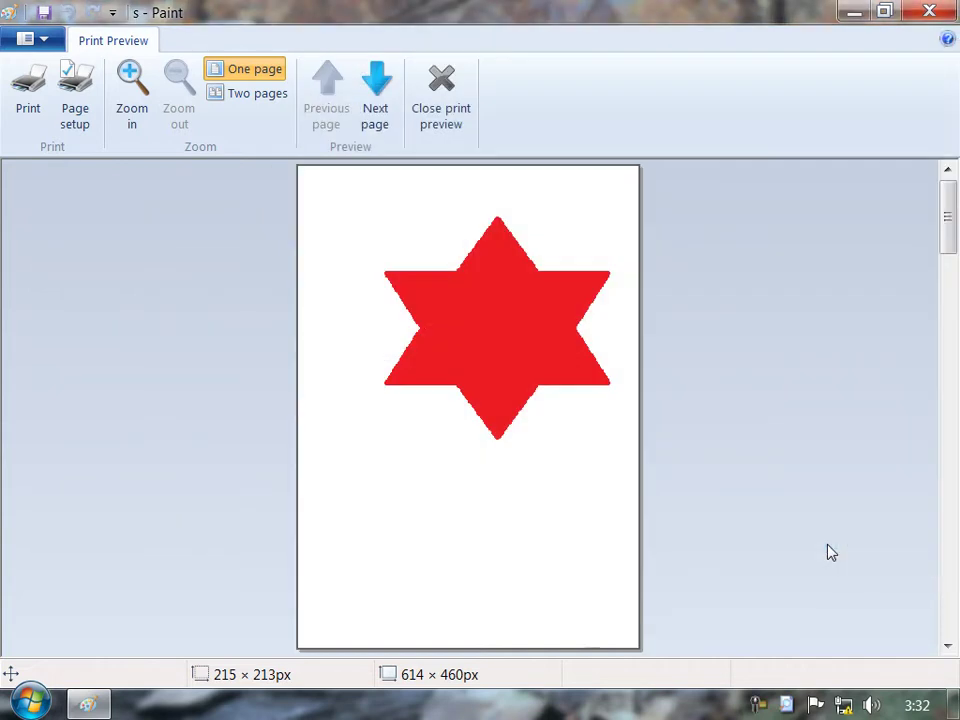
Step: Set the left page margin to 0 inches
{"action": "left_click", "coordinate": [96, 118]}
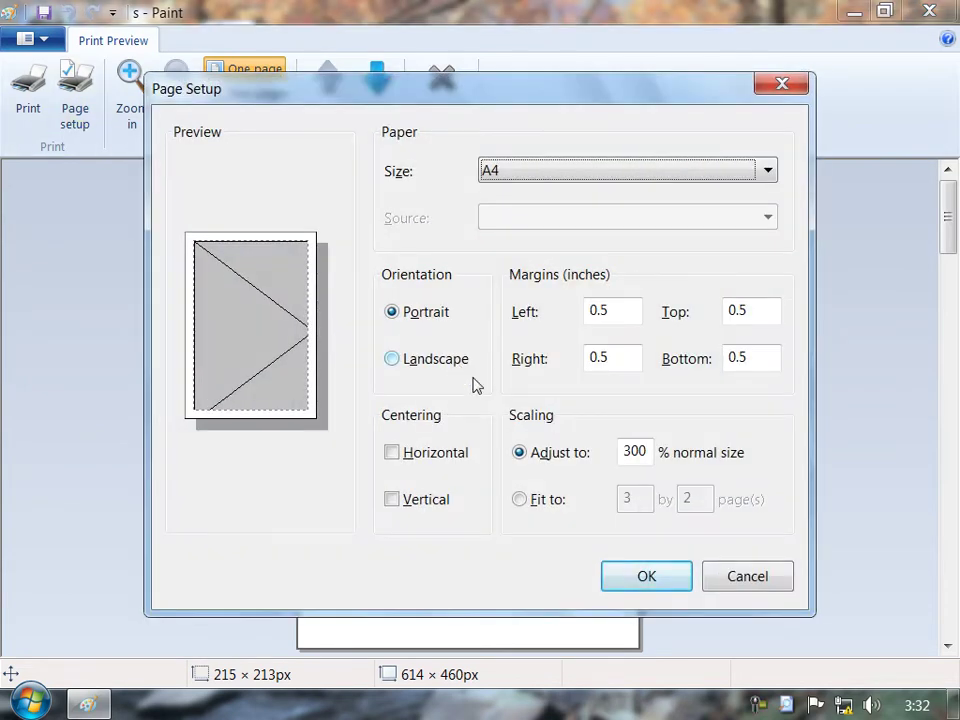
{"action": "left_click_drag", "start_coordinate": [617, 311], "coordinate": [547, 315]}
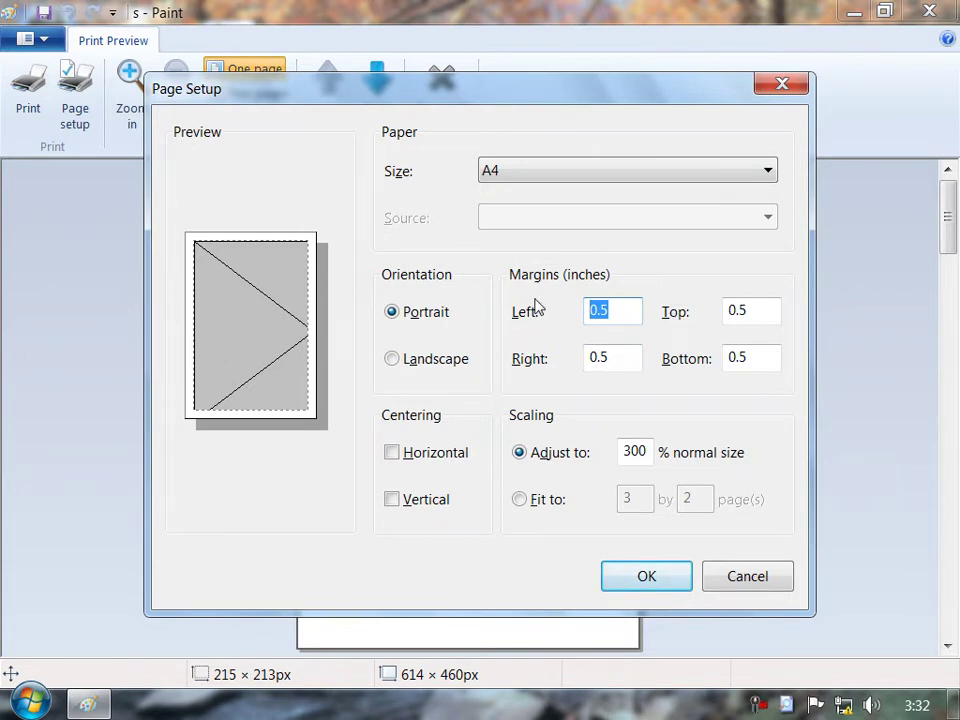
{"action": "type", "text": "0"}
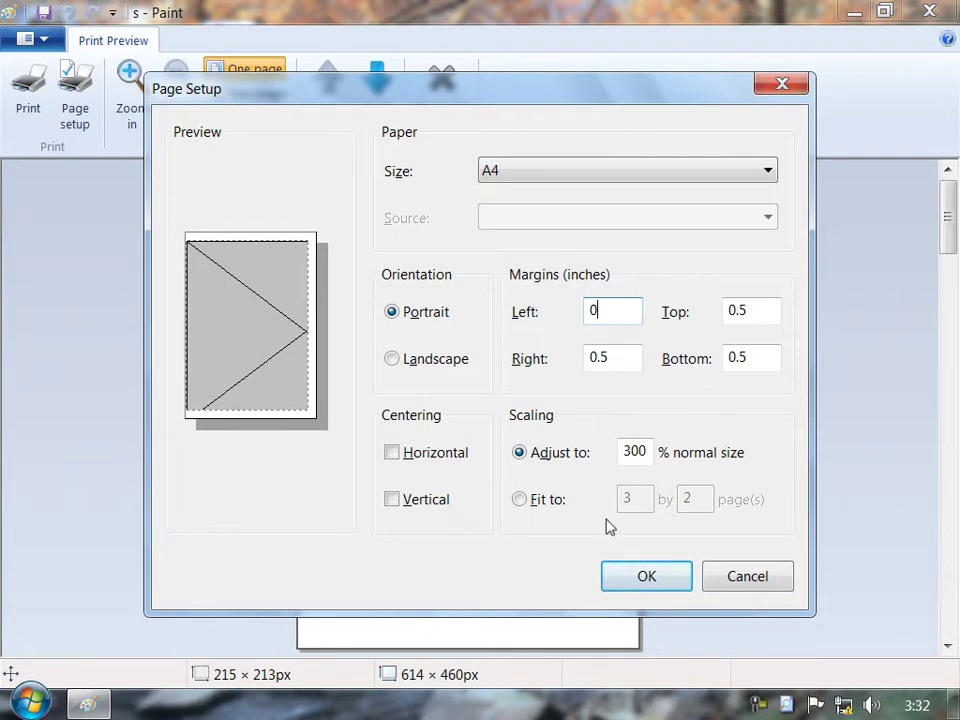
{"action": "left_click", "coordinate": [624, 572]}
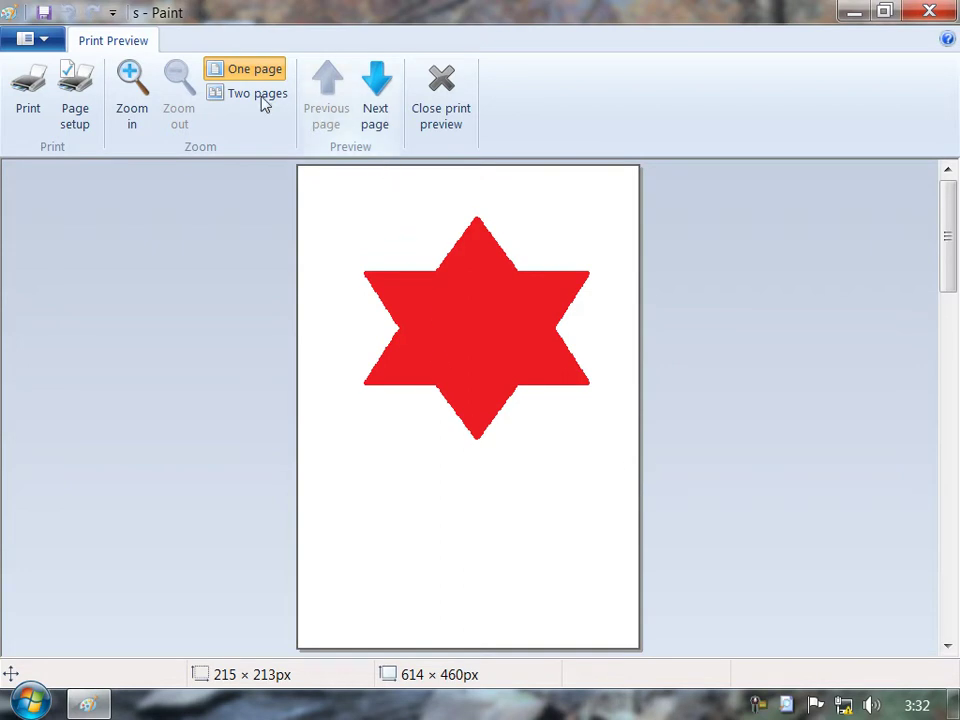
{"action": "left_click", "coordinate": [87, 95]}
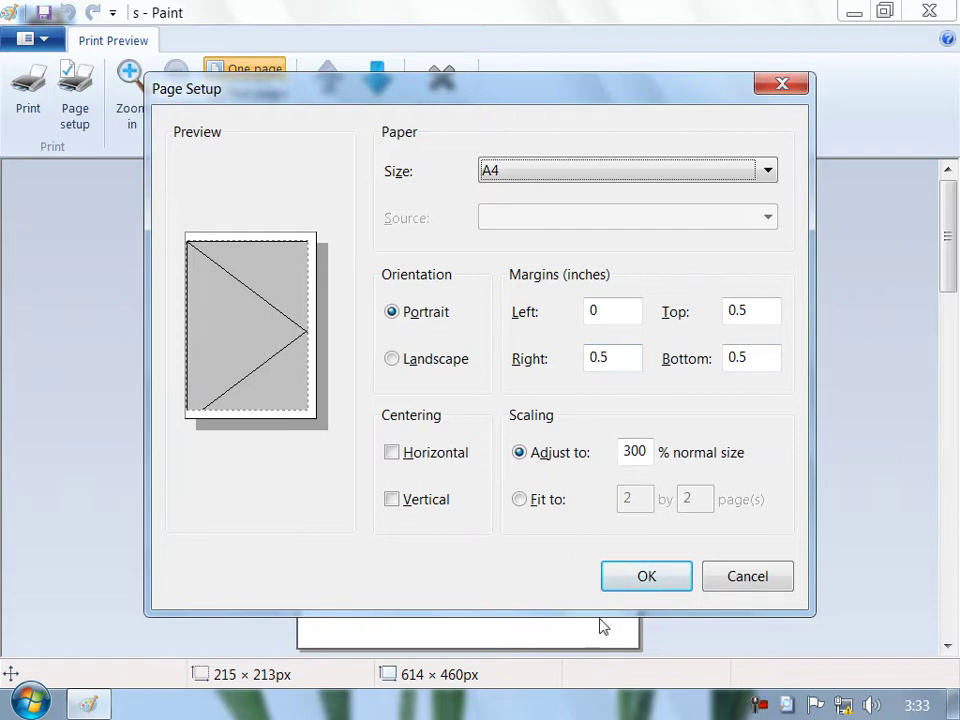
{"action": "left_click", "coordinate": [645, 578]}
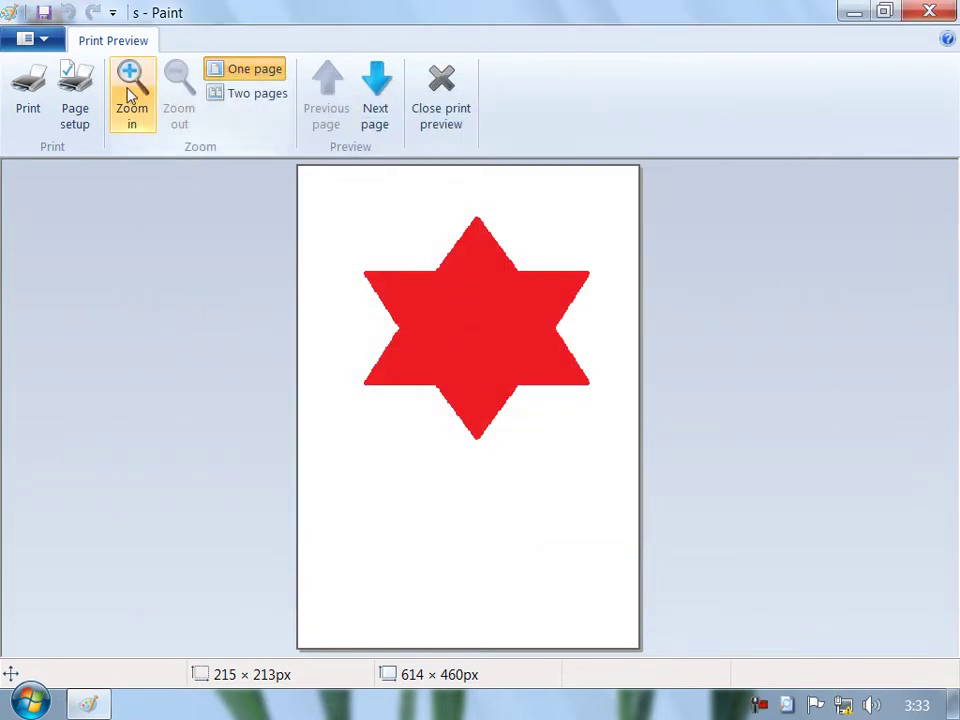
Step: Set the print scaling to 100% of normal size
{"action": "left_click", "coordinate": [75, 116]}
{"action": "left_click_drag", "start_coordinate": [631, 455], "coordinate": [612, 455]}
{"action": "type", "text": "100"}
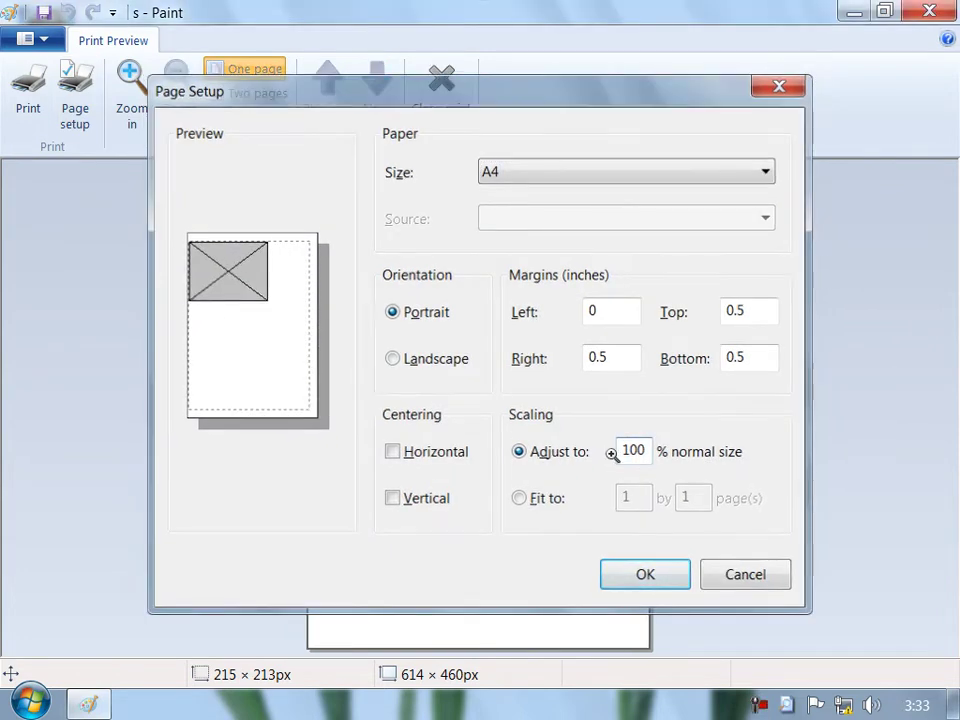
{"action": "key", "text": "Return"}
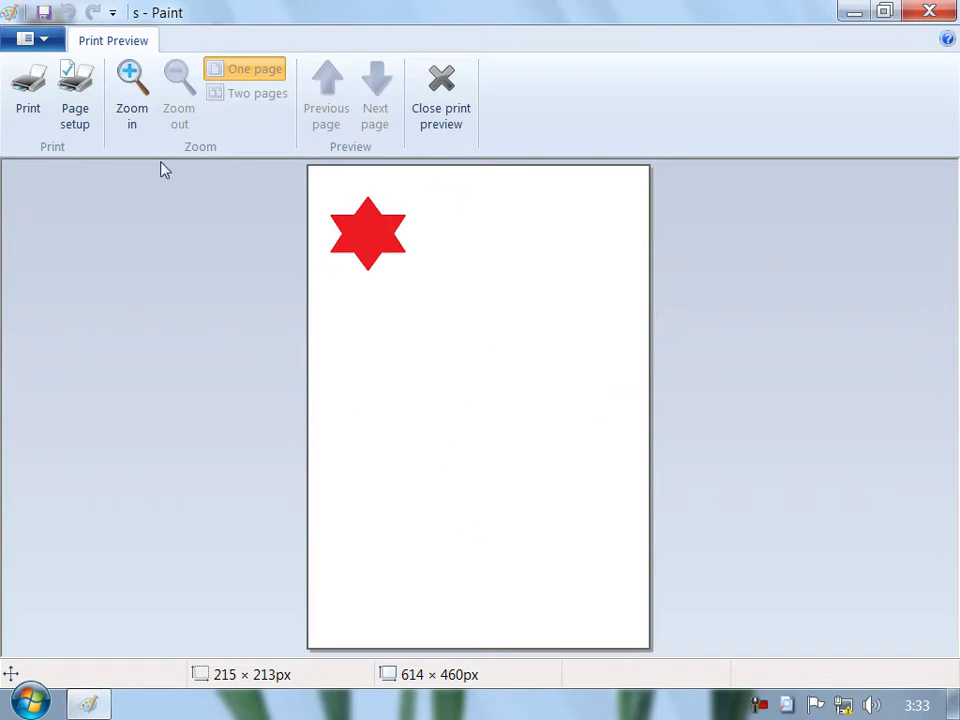
Step: Centre the picture horizontally and vertically on the printed page
{"action": "left_click", "coordinate": [75, 75]}
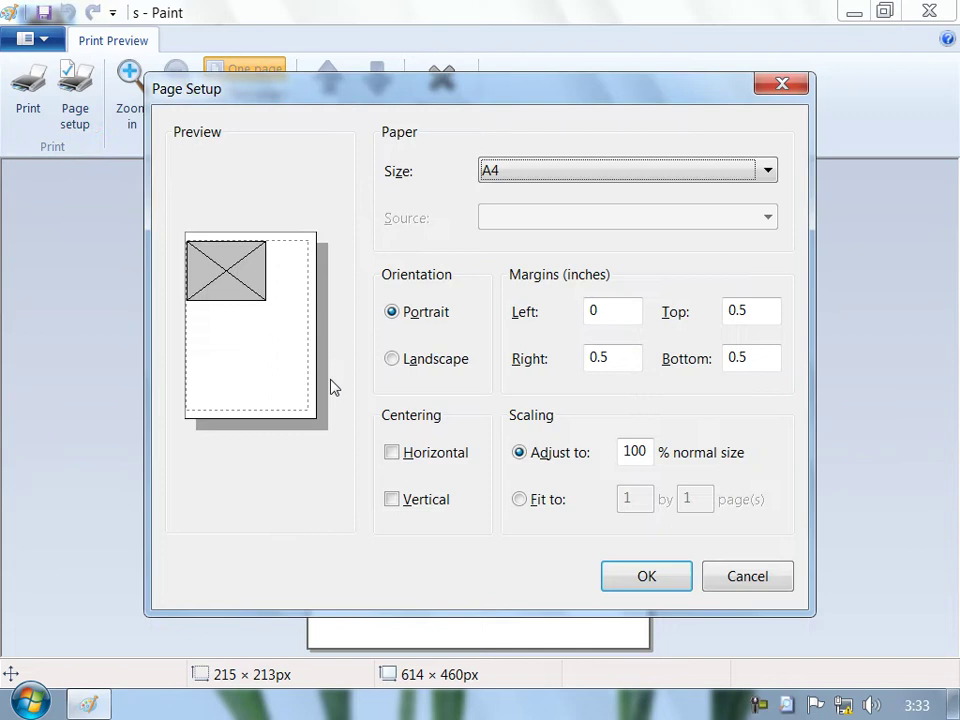
{"action": "left_click", "coordinate": [430, 453]}
{"action": "left_click", "coordinate": [432, 497]}
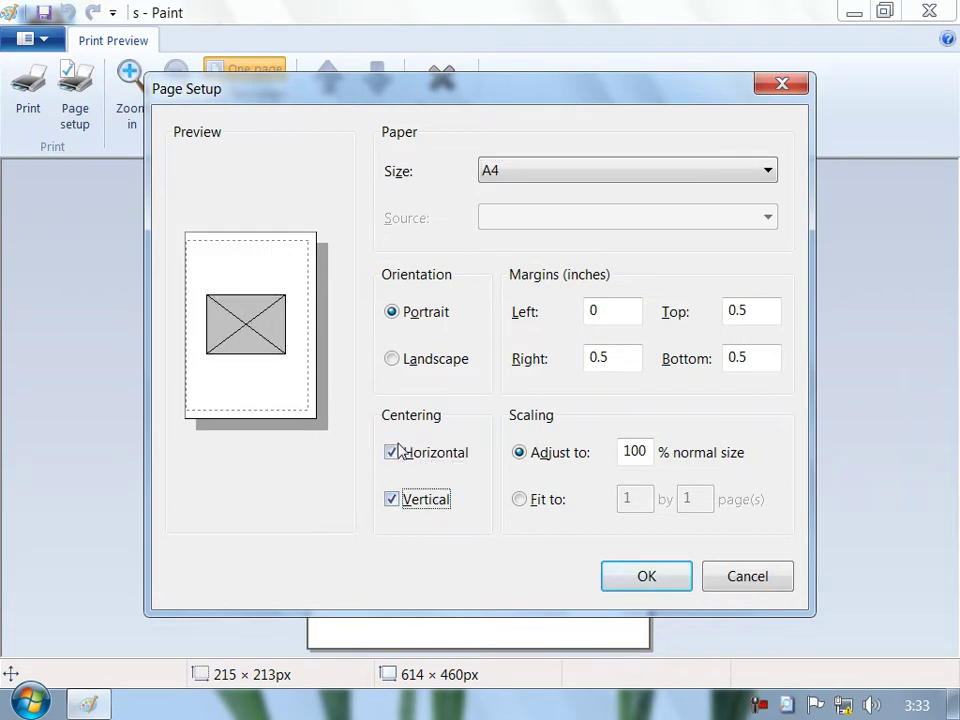
{"action": "left_click", "coordinate": [604, 574]}
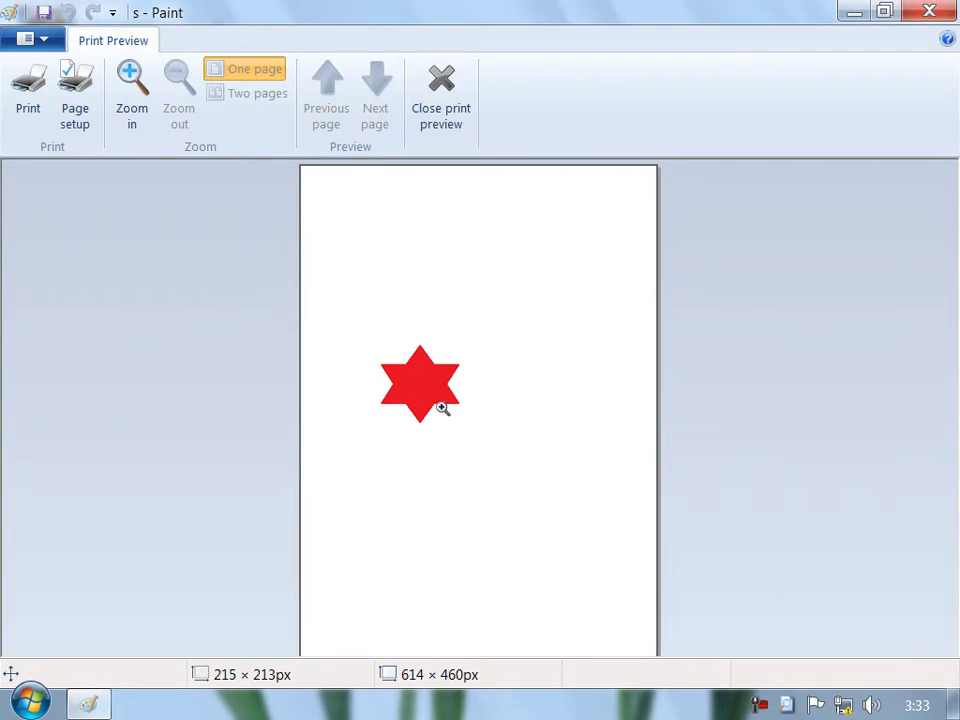
Step: Enlarge the centred picture to 300% of normal size and look through all the preview pages
{"action": "left_click", "coordinate": [86, 120]}
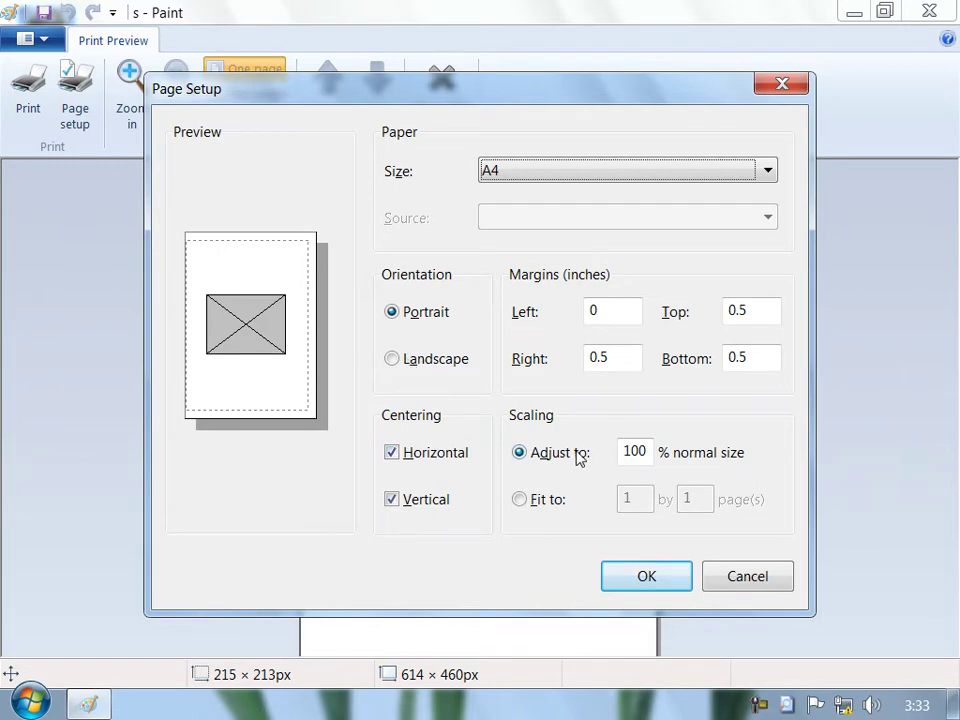
{"action": "left_click_drag", "start_coordinate": [452, 100], "coordinate": [330, 20]}
{"action": "left_click_drag", "start_coordinate": [587, 392], "coordinate": [493, 371]}
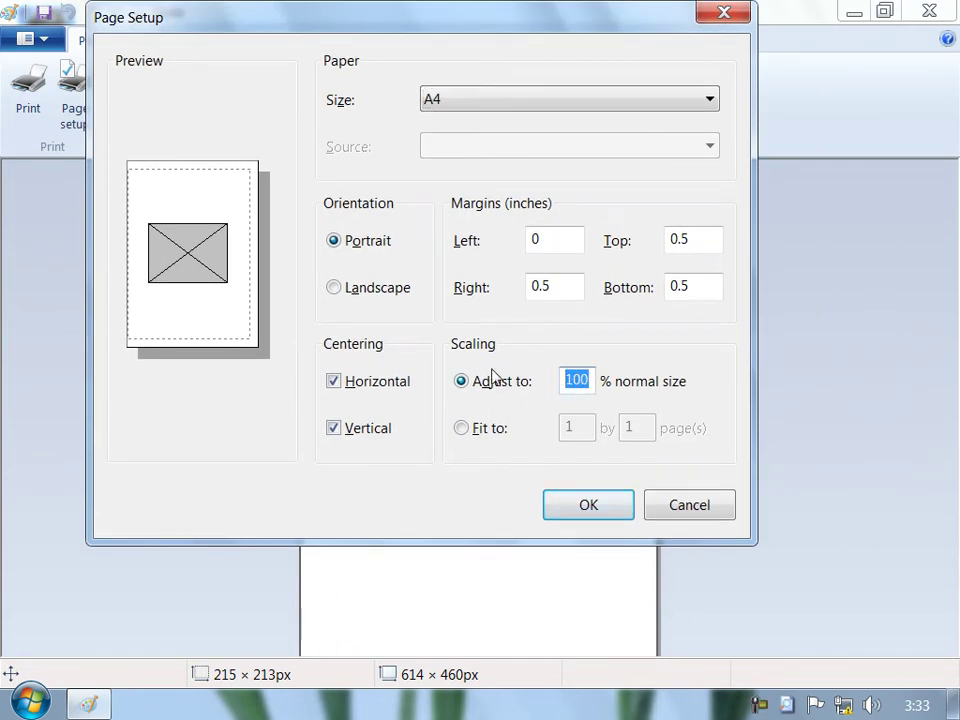
{"action": "type", "text": "300"}
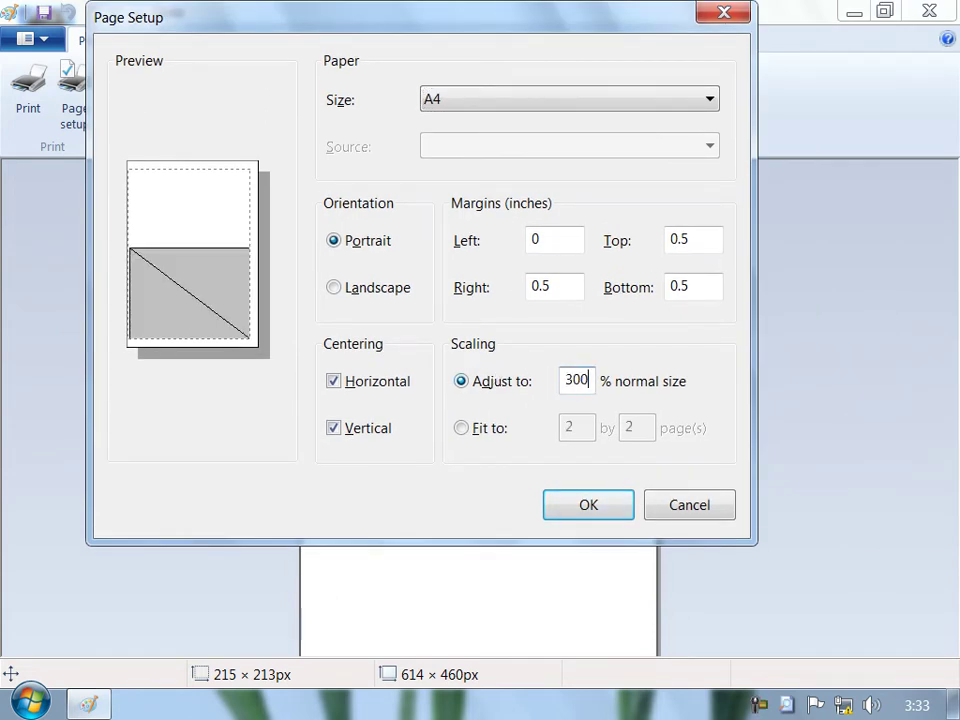
{"action": "left_click", "coordinate": [616, 503]}
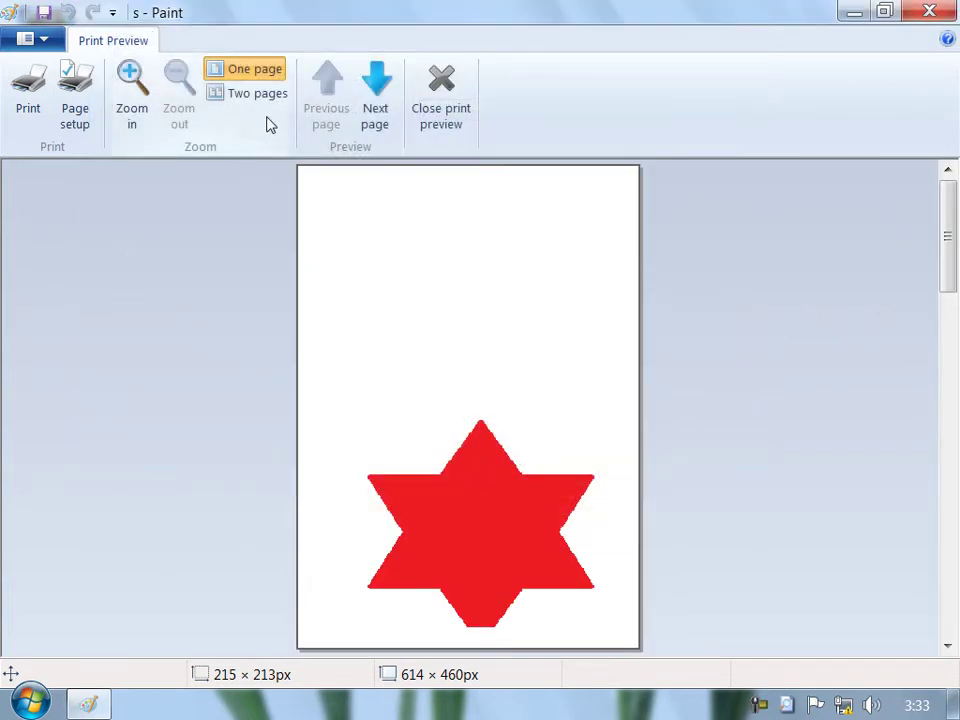
{"action": "left_click", "coordinate": [378, 106]}
{"action": "left_click", "coordinate": [378, 104]}
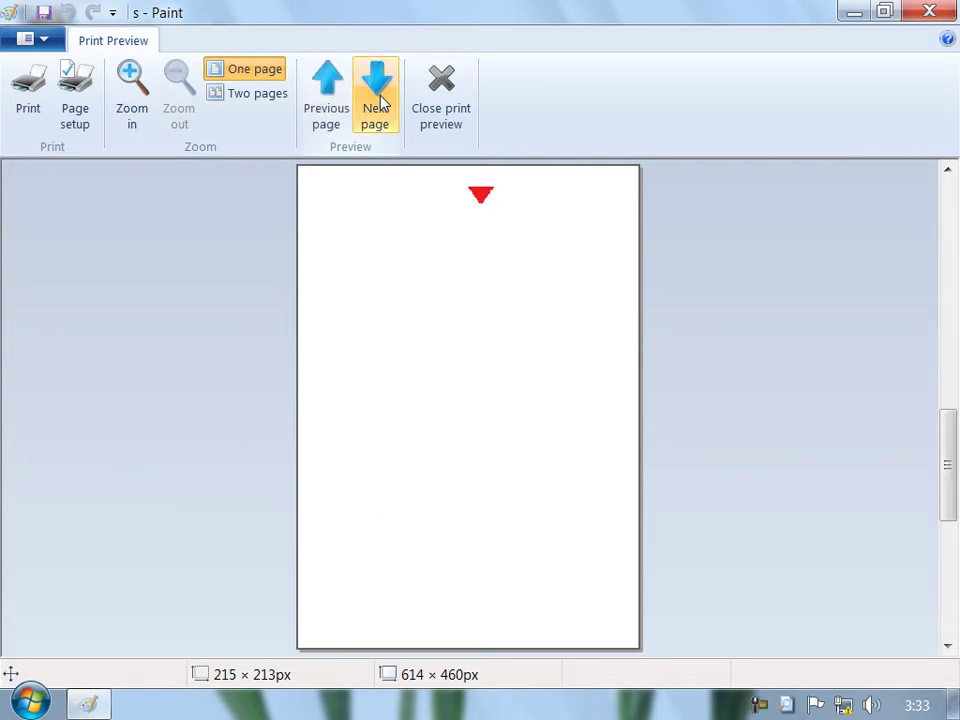
{"action": "left_click", "coordinate": [378, 104]}
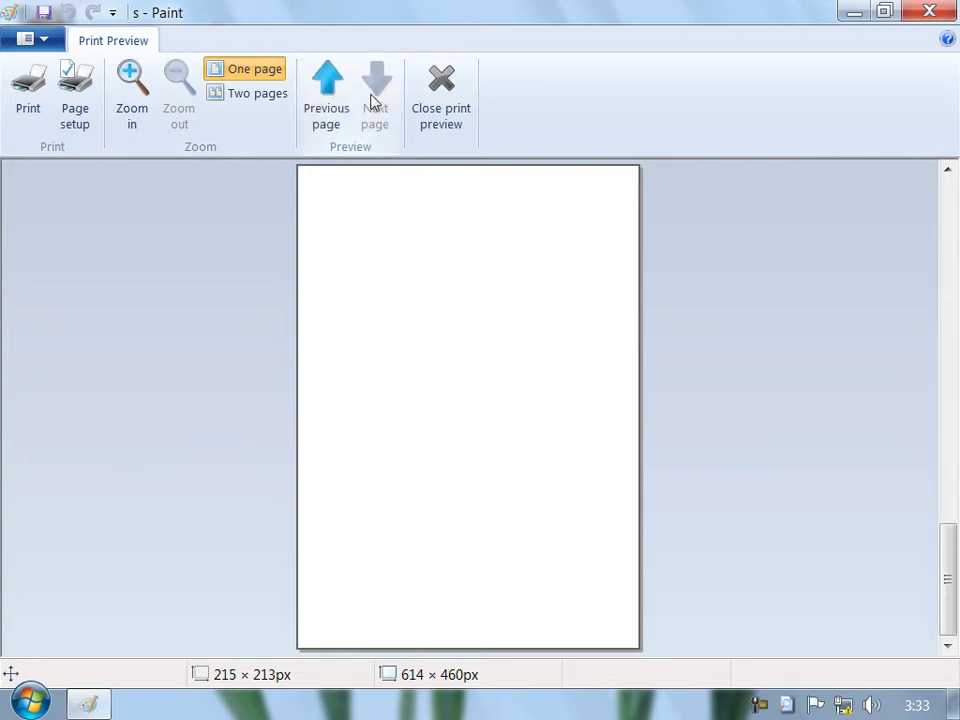
Step: Set the print scaling to fit the picture to 1 by 1 page in the page setup
{"action": "left_click", "coordinate": [72, 96]}
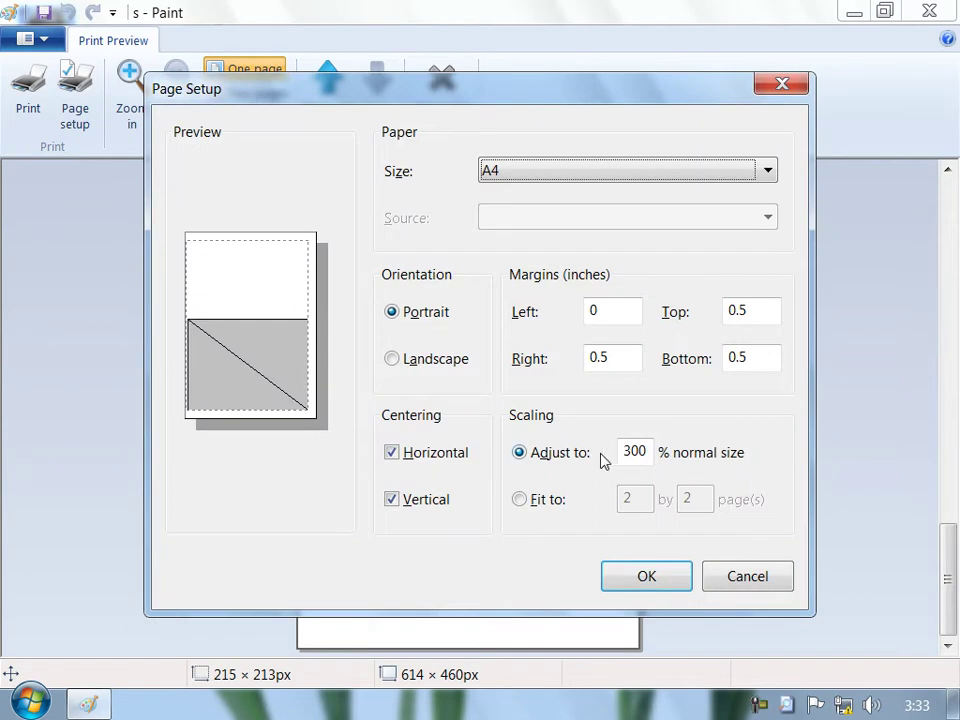
{"action": "left_click", "coordinate": [535, 497]}
{"action": "left_click", "coordinate": [630, 498]}
{"action": "double_click", "coordinate": [630, 498]}
{"action": "type", "text": "1"}
{"action": "double_click", "coordinate": [681, 496]}
{"action": "type", "text": "1"}
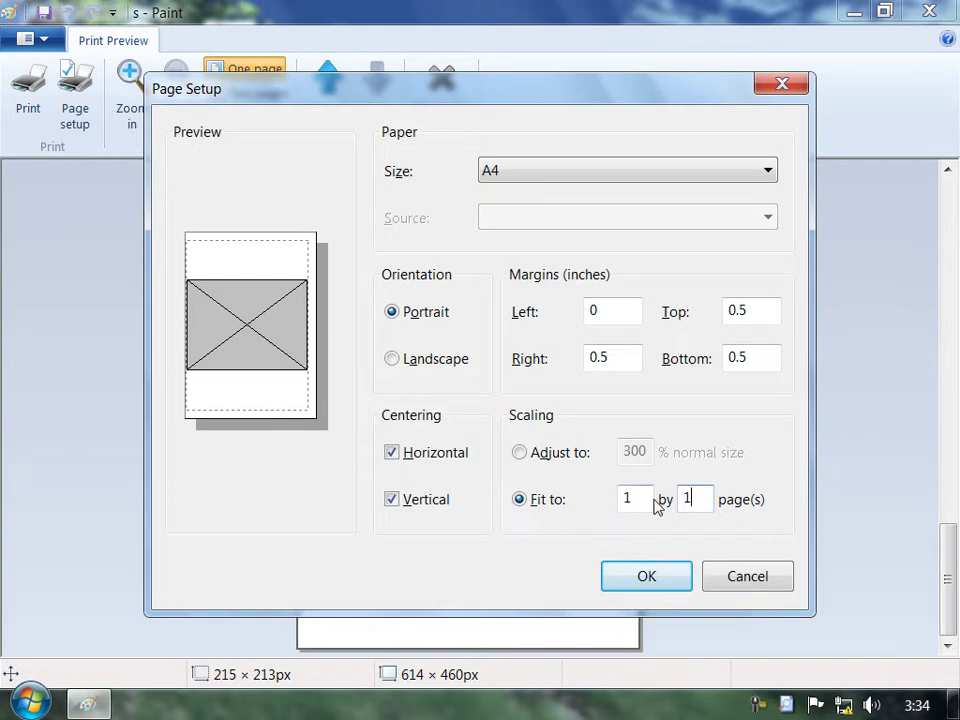
{"action": "left_click", "coordinate": [640, 578]}
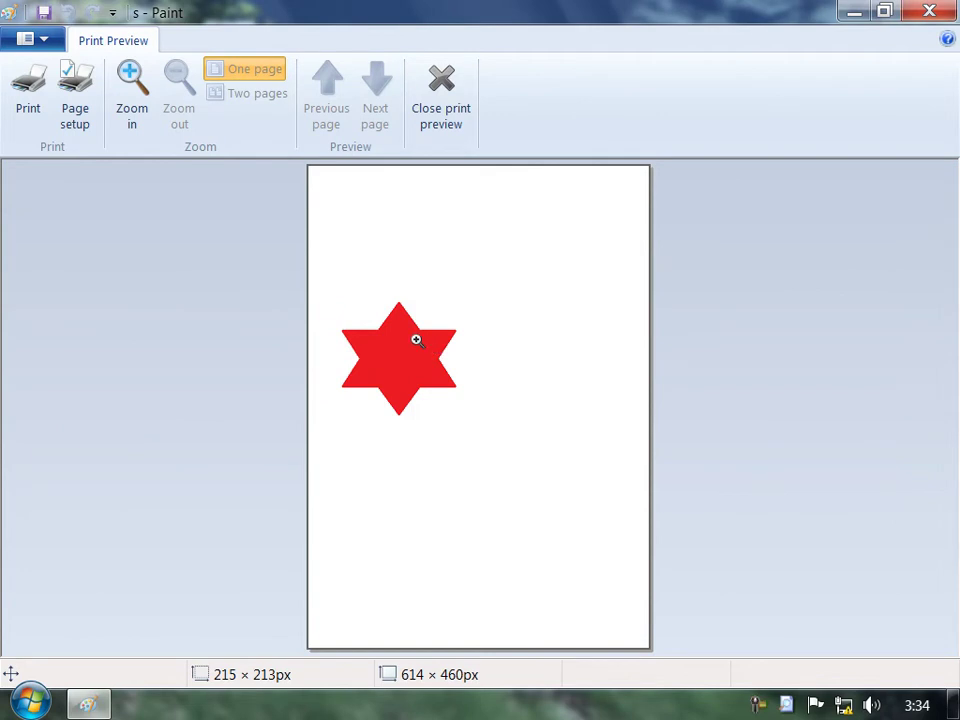
{"action": "left_click", "coordinate": [75, 95]}
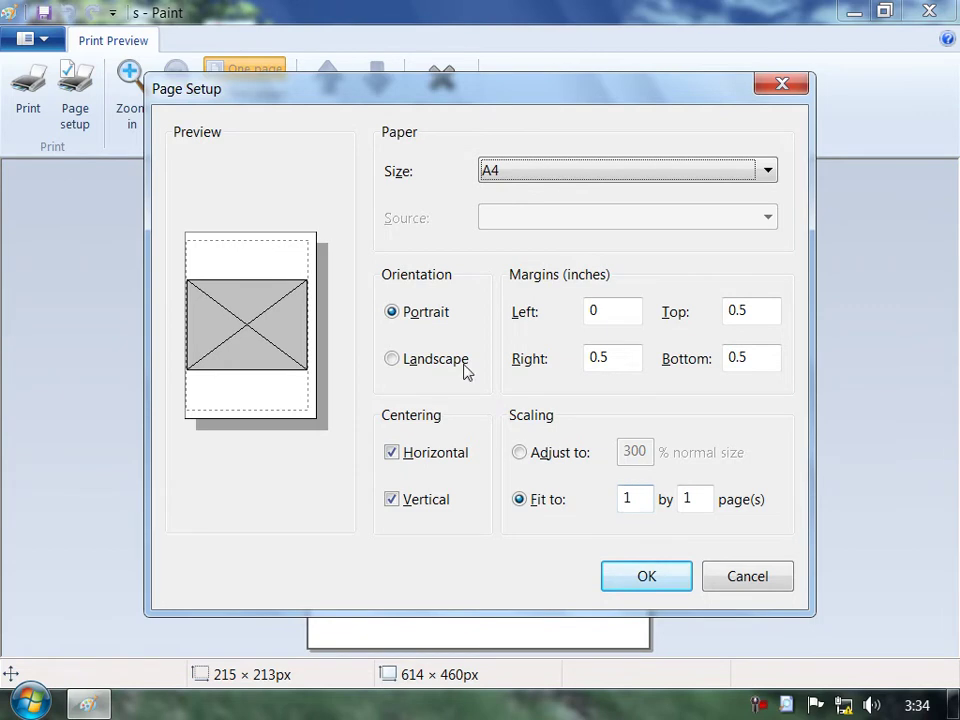
{"action": "key", "text": "Escape"}
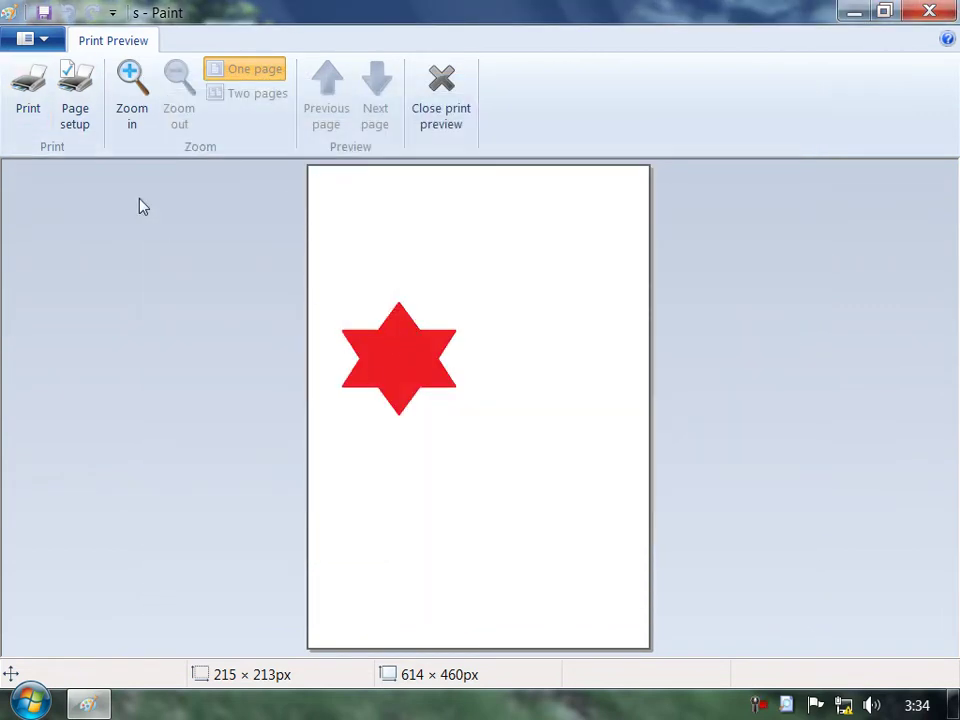
Step: Try a print job with 2 copies and the Collate option, and leave the print dialog without printing
{"action": "left_click", "coordinate": [30, 96]}
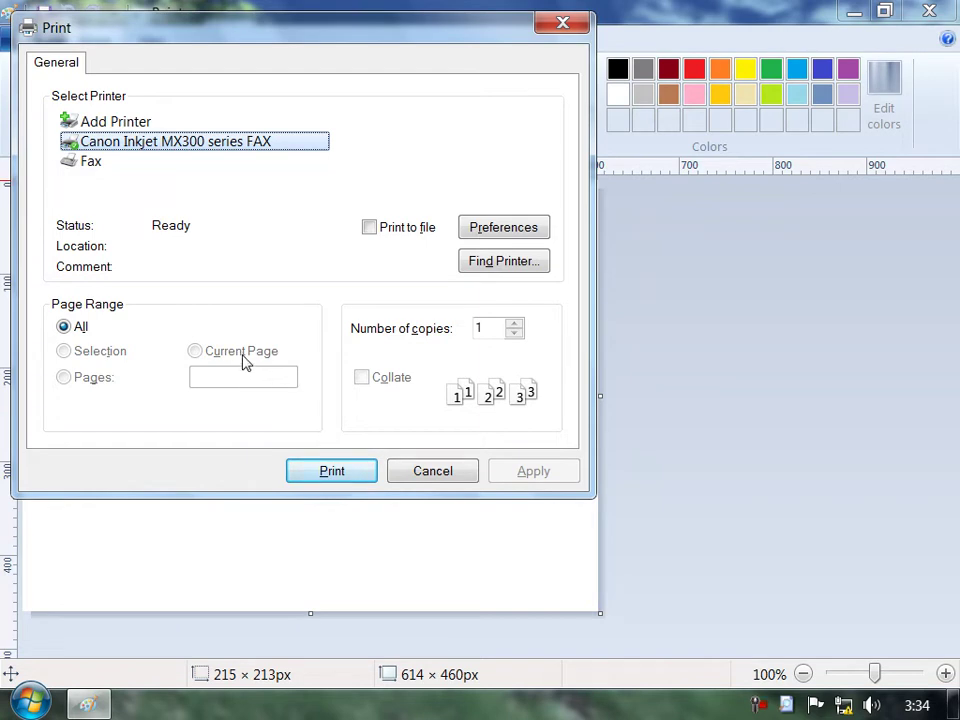
{"action": "double_click", "coordinate": [487, 327]}
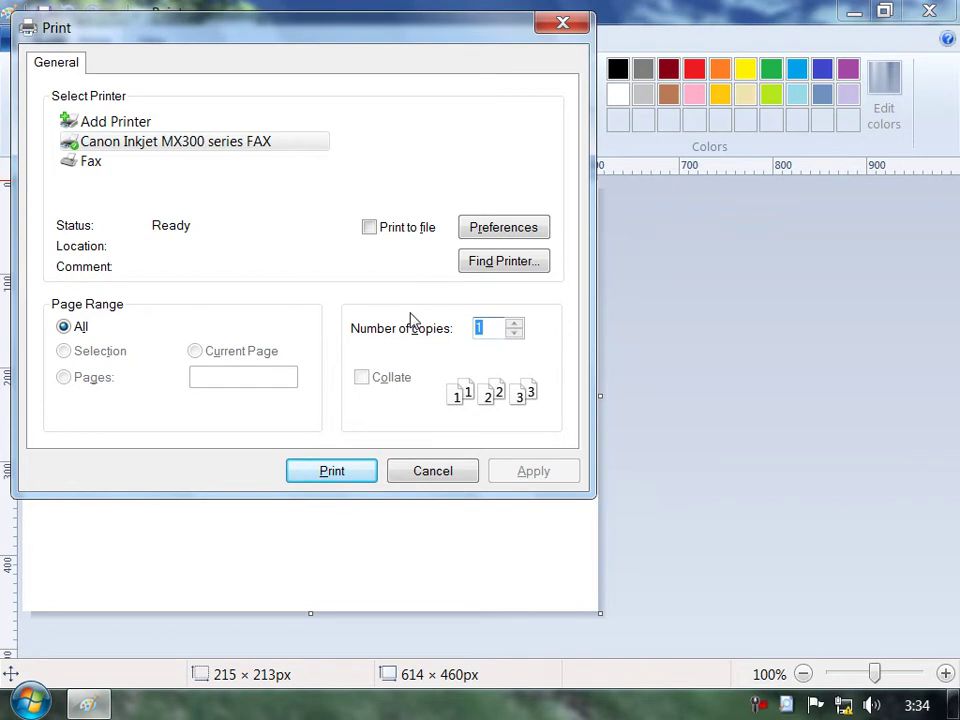
{"action": "type", "text": "1"}
{"action": "type", "text": "2"}
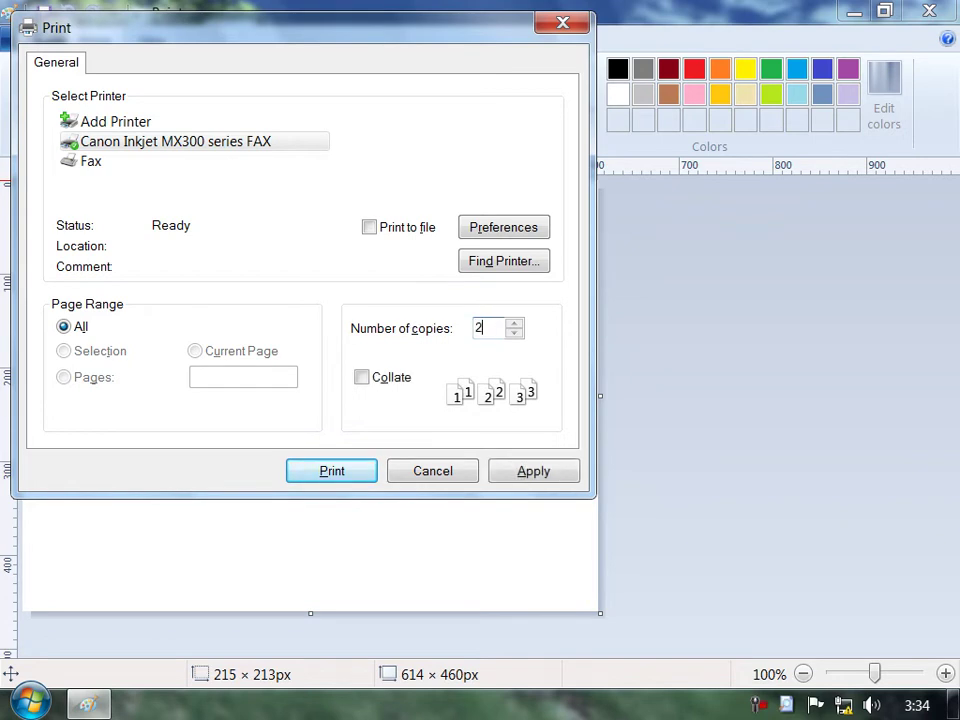
{"action": "left_click", "coordinate": [362, 377]}
{"action": "left_click", "coordinate": [379, 380]}
{"action": "left_click", "coordinate": [379, 380]}
{"action": "left_click", "coordinate": [448, 470]}
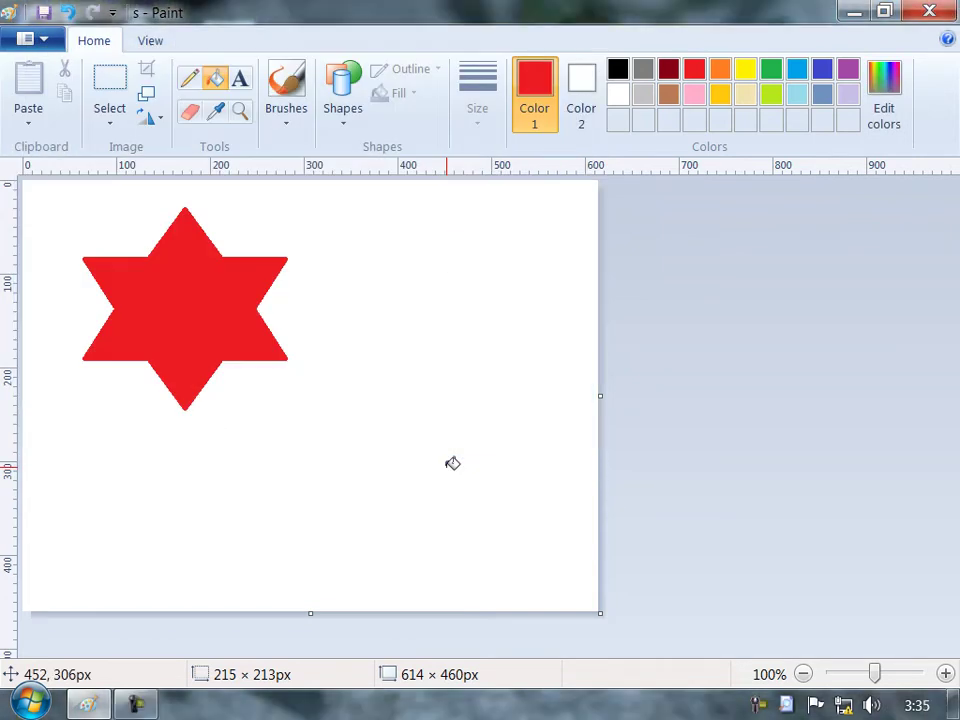
Step: Look through the Send in e-mail command and the desktop background options, and check the current desktop
{"action": "left_click", "coordinate": [35, 44]}
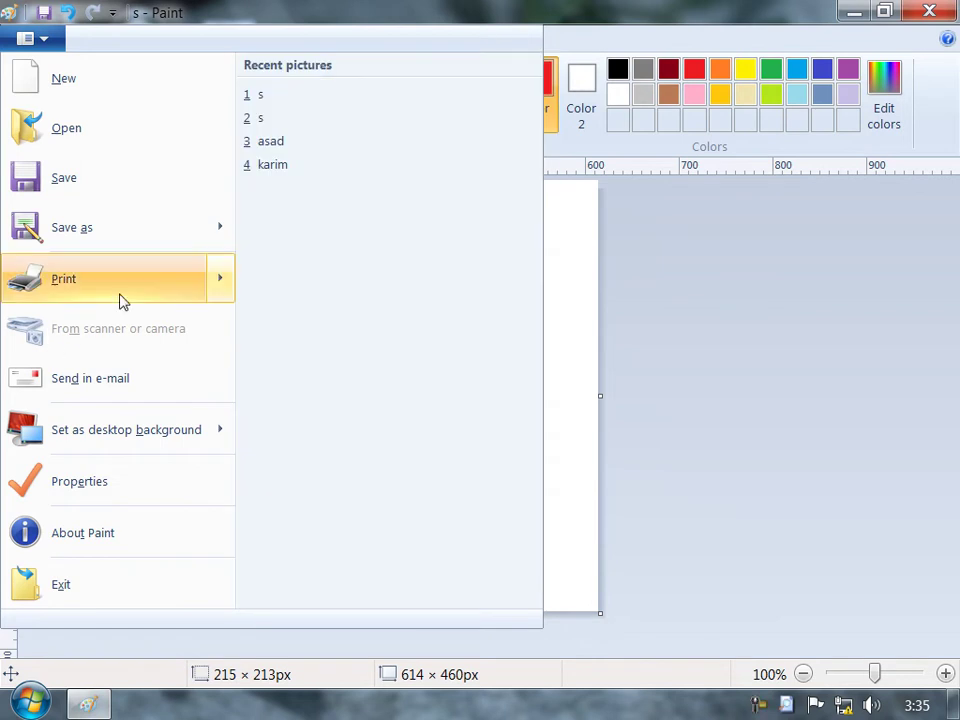
{"action": "mouse_move", "coordinate": [120, 292]}
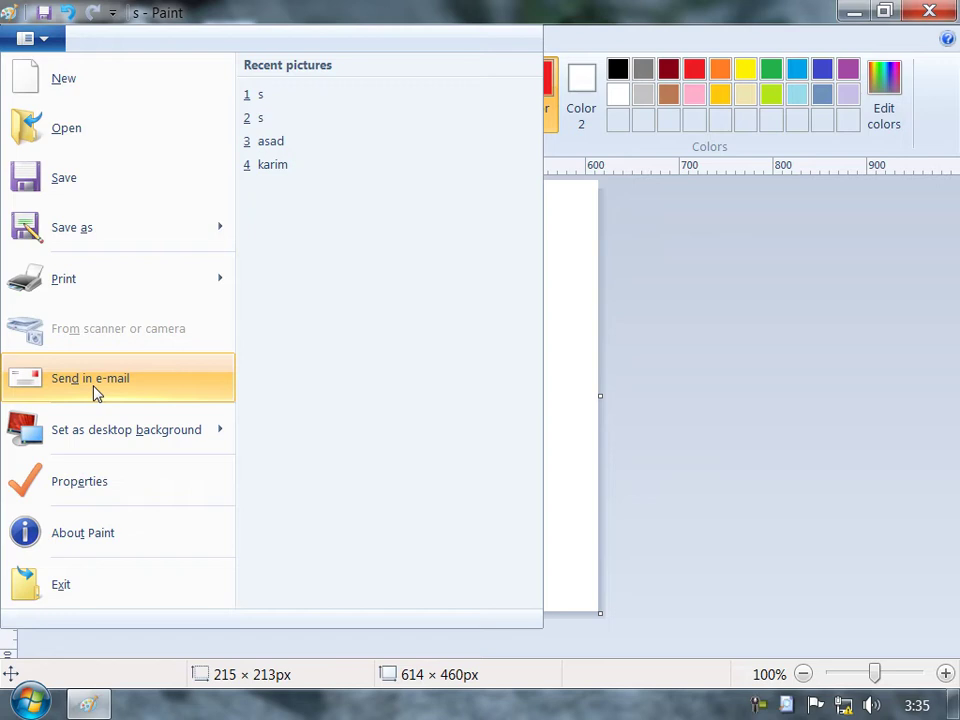
{"action": "mouse_move", "coordinate": [101, 437]}
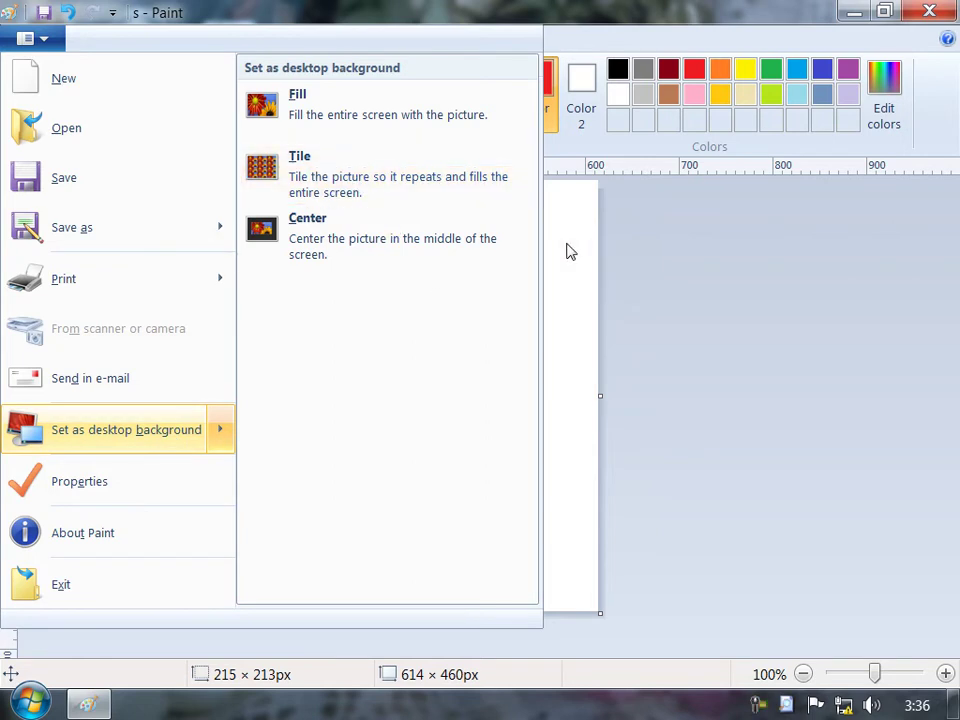
{"action": "left_click", "coordinate": [361, 269]}
{"action": "left_click", "coordinate": [82, 704]}
{"action": "left_click", "coordinate": [94, 703]}
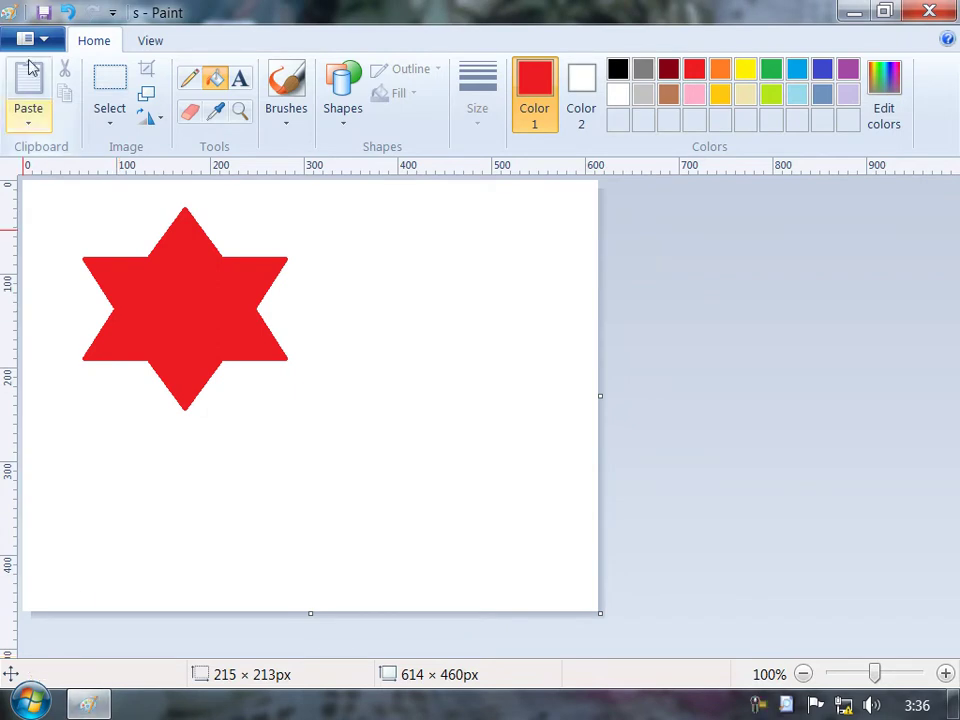
Step: Set the picture as desktop background with the Fill option, view the desktop and return to Paint
{"action": "left_click", "coordinate": [31, 40]}
{"action": "mouse_move", "coordinate": [212, 450]}
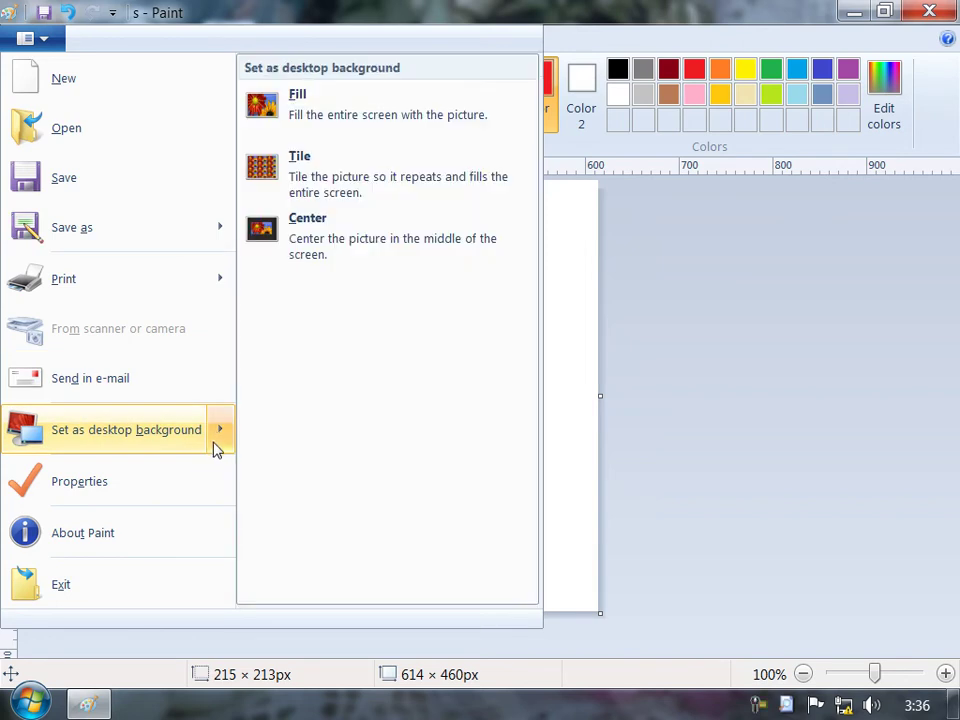
{"action": "left_click", "coordinate": [338, 121]}
{"action": "left_click", "coordinate": [92, 706]}
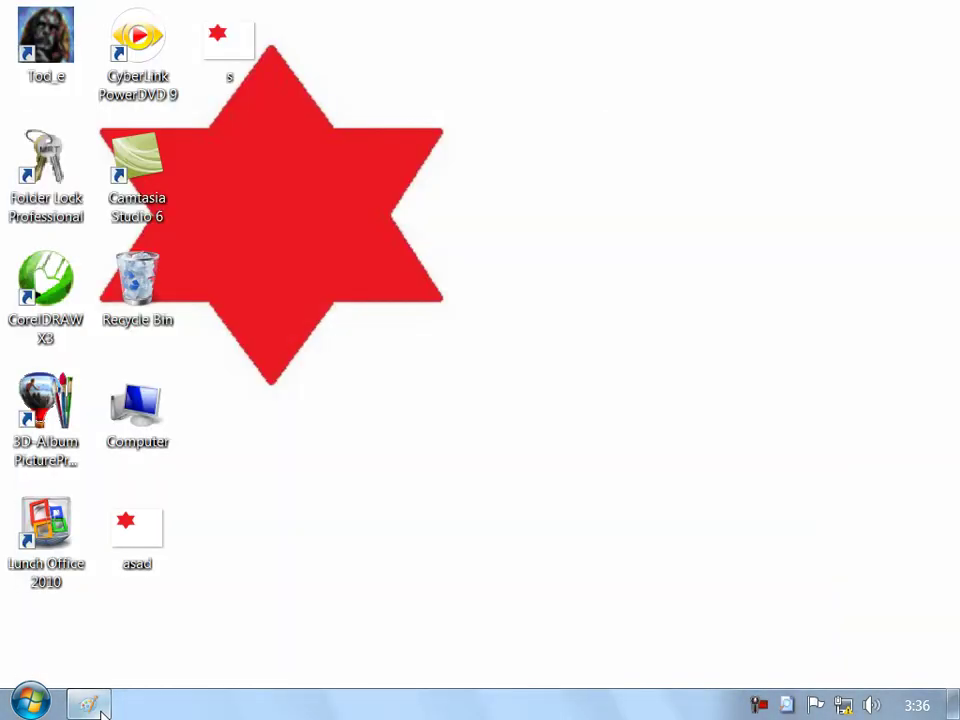
{"action": "left_click", "coordinate": [92, 706]}
Step: Set the picture as a tiled desktop background, view the desktop and return to Paint
{"action": "left_click", "coordinate": [25, 38]}
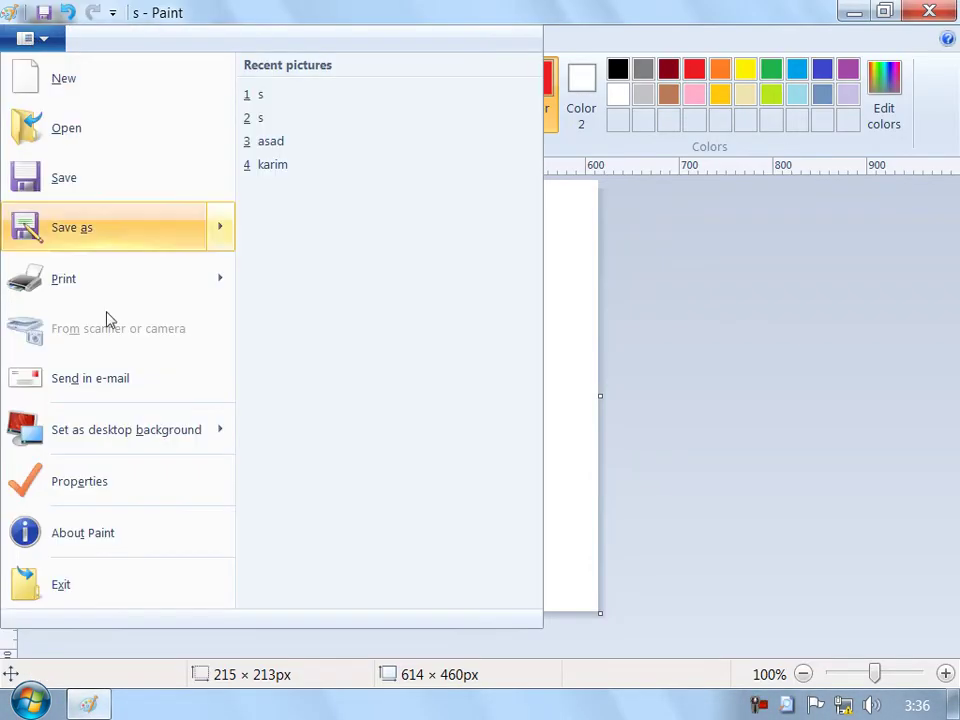
{"action": "mouse_move", "coordinate": [156, 450]}
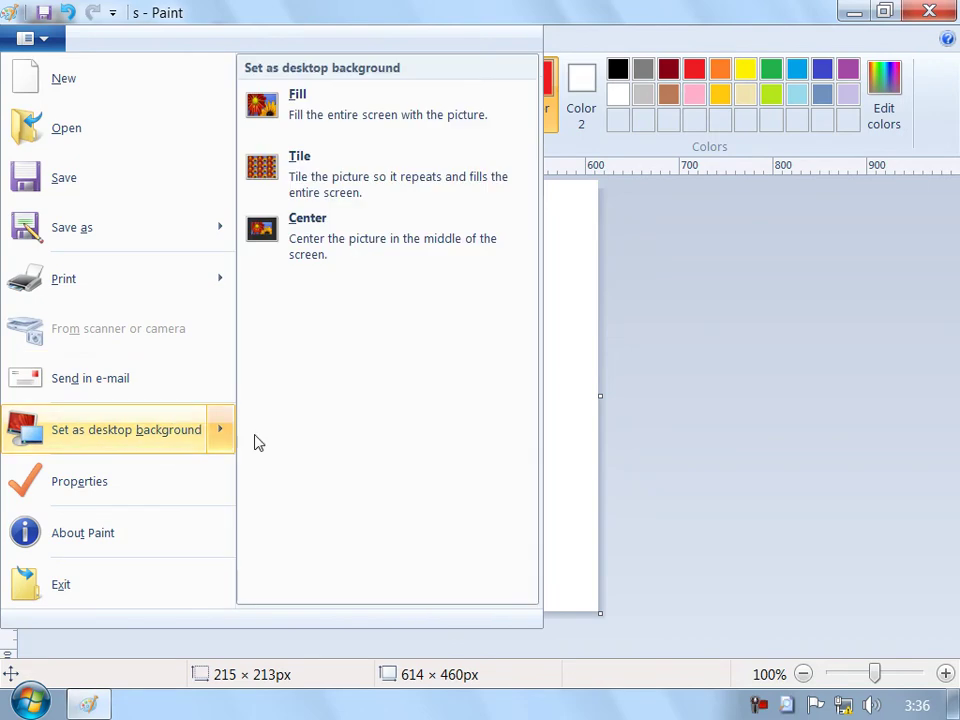
{"action": "left_click", "coordinate": [317, 177]}
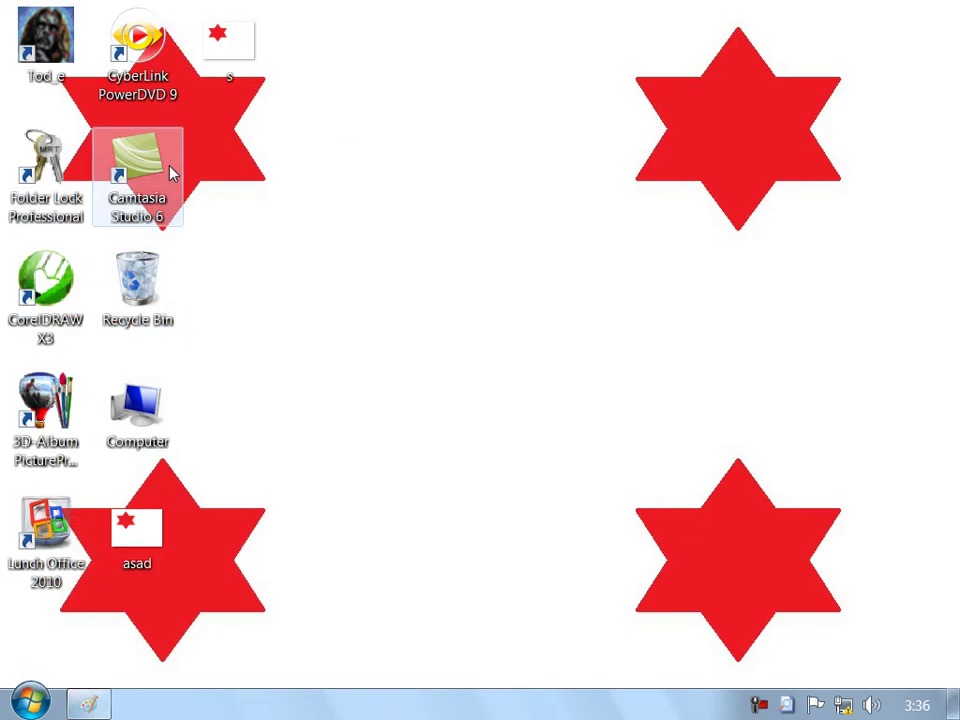
{"action": "left_click", "coordinate": [111, 706]}
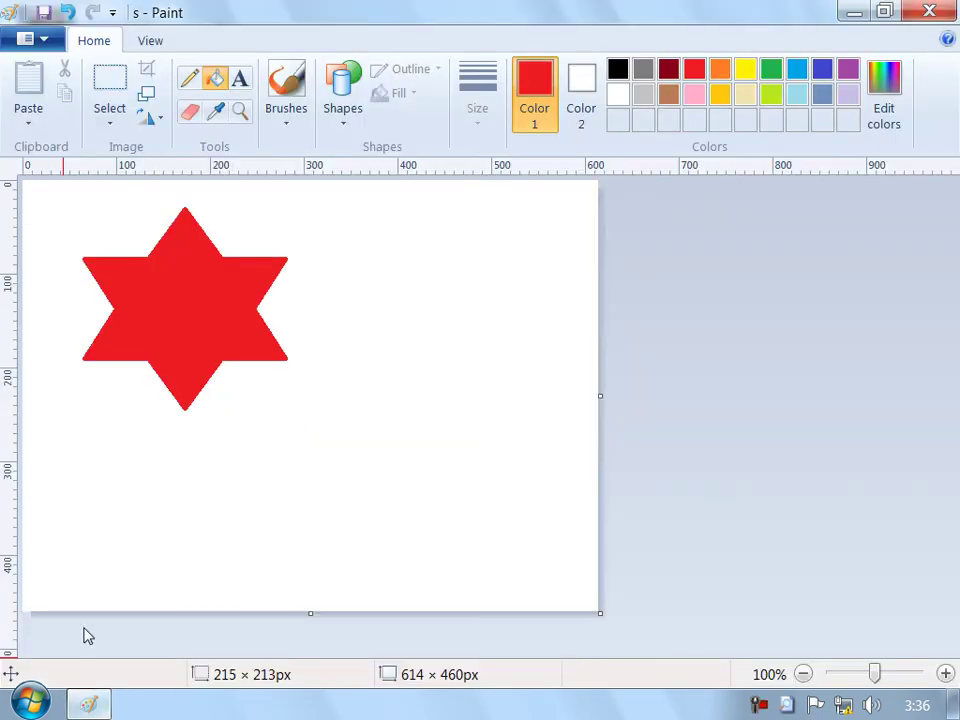
Step: Set the picture as a centred desktop background, view the desktop and return to Paint
{"action": "left_click", "coordinate": [42, 40]}
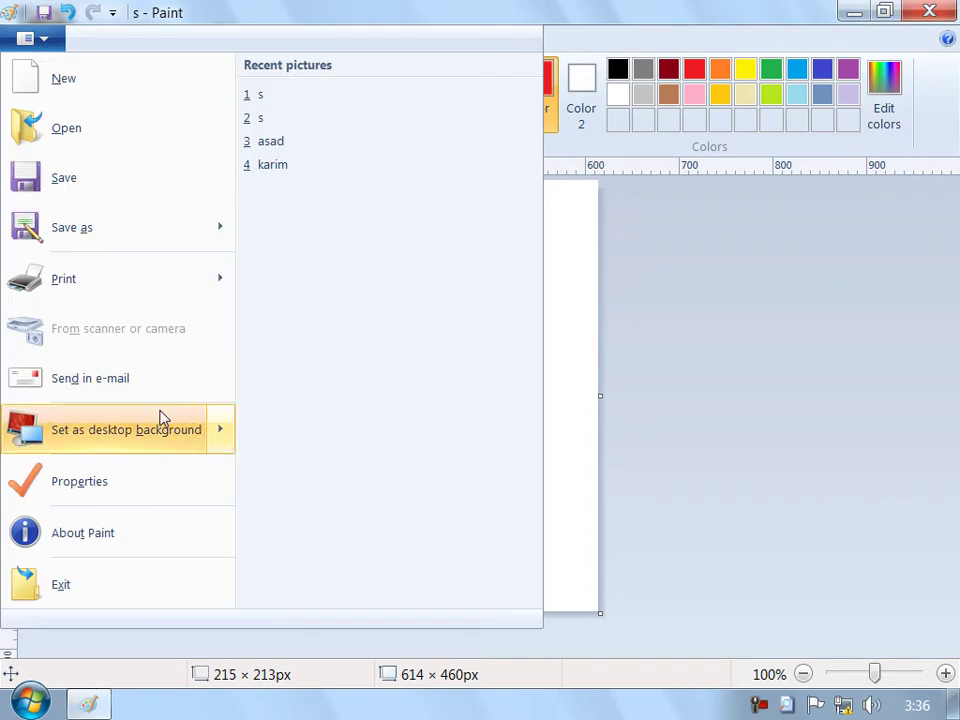
{"action": "mouse_move", "coordinate": [229, 436]}
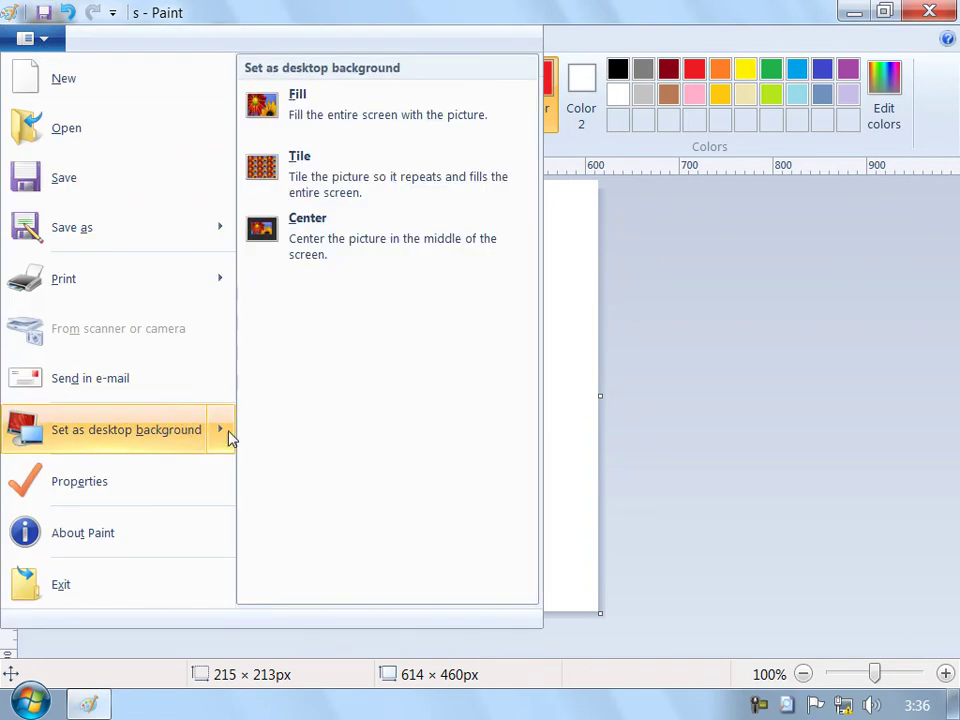
{"action": "left_click", "coordinate": [350, 262]}
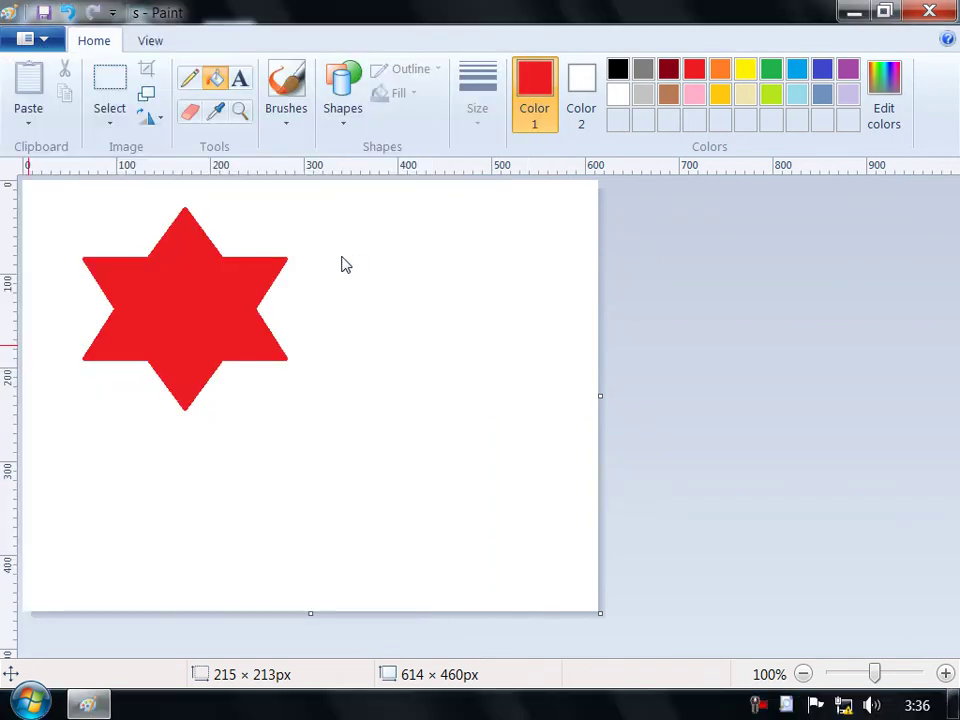
{"action": "left_click", "coordinate": [90, 704]}
{"action": "left_click", "coordinate": [97, 703]}
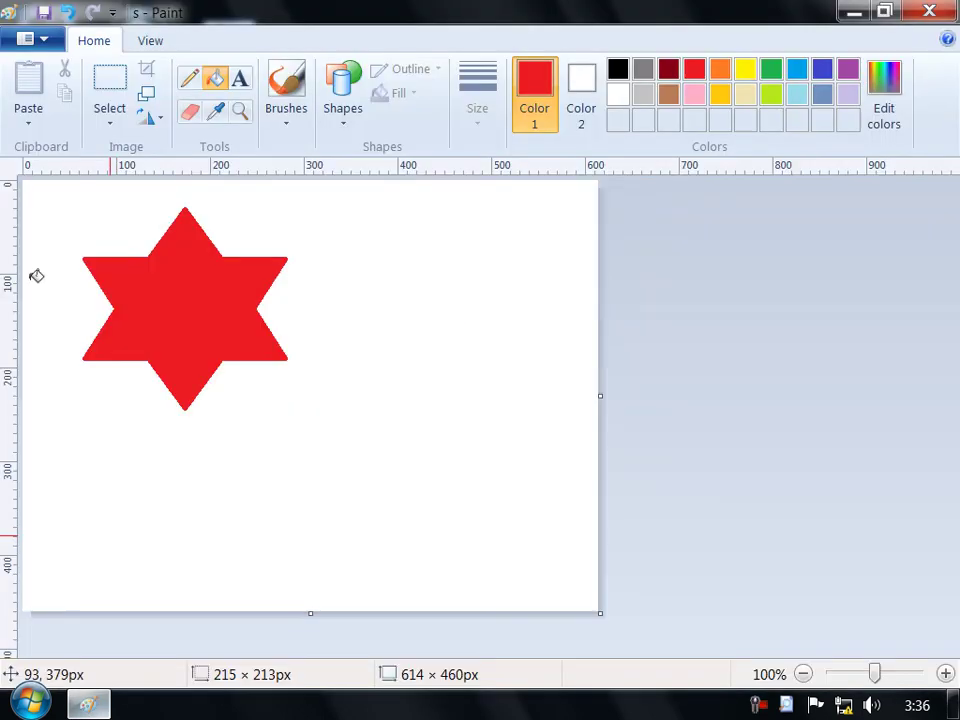
Step: Change the picture's measurement units to centimetres in the image properties, trying inches first
{"action": "left_click", "coordinate": [44, 38]}
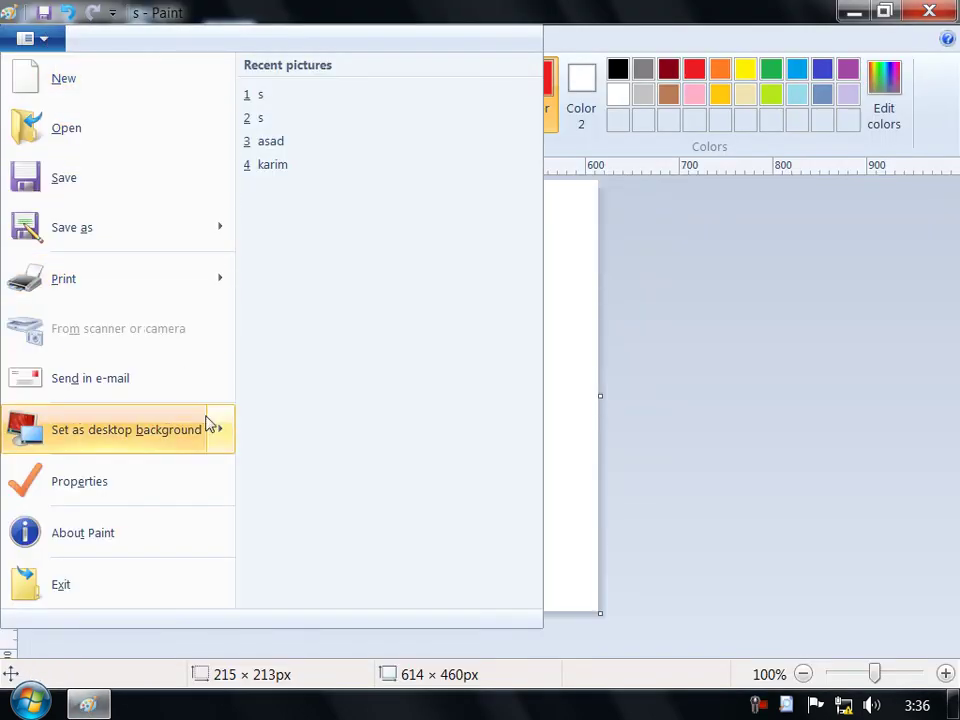
{"action": "left_click", "coordinate": [420, 6]}
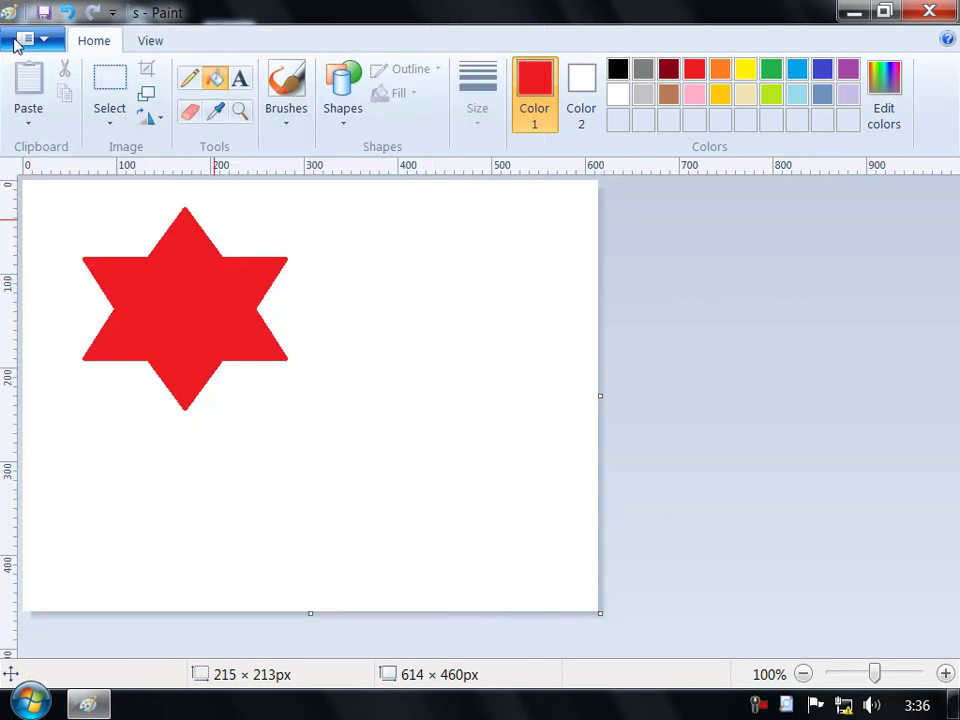
{"action": "left_click", "coordinate": [16, 41]}
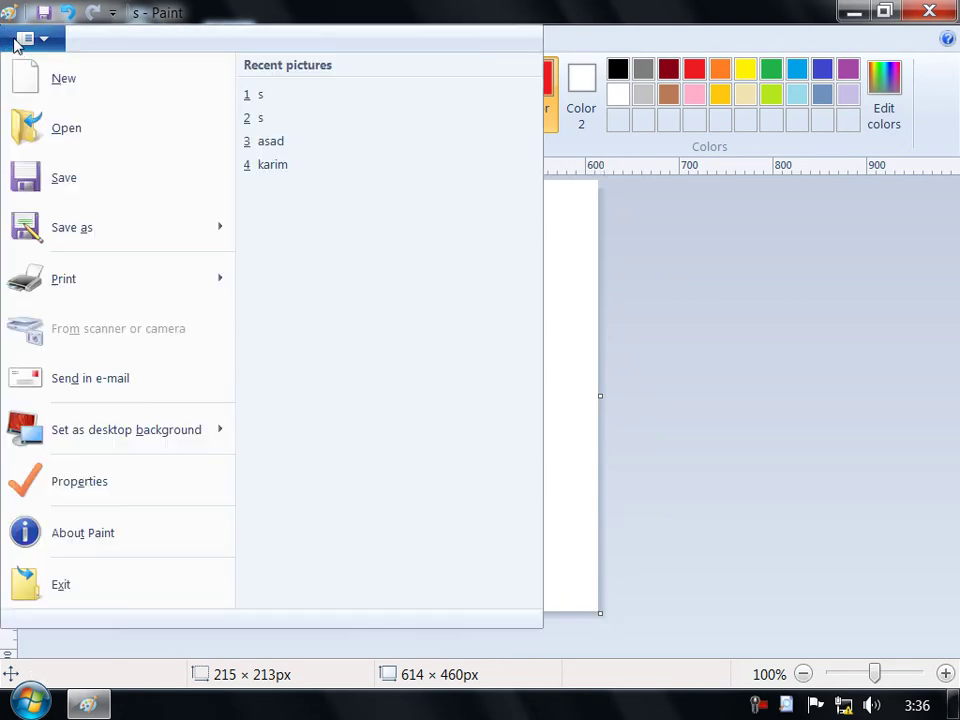
{"action": "left_click", "coordinate": [131, 488]}
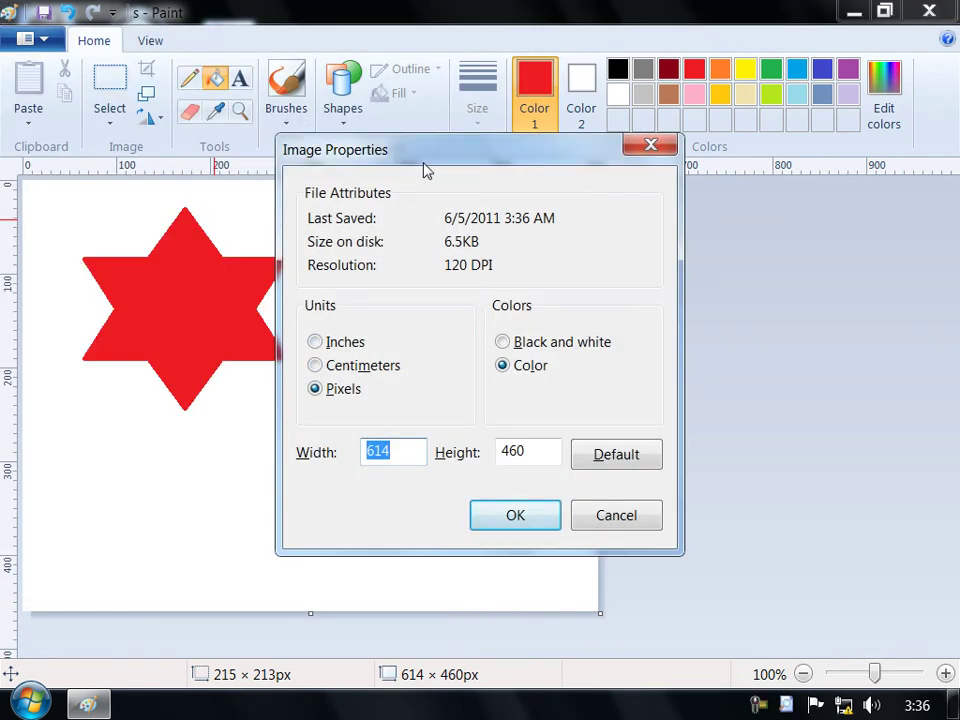
{"action": "left_click_drag", "start_coordinate": [432, 152], "coordinate": [546, 133]}
{"action": "left_click", "coordinate": [445, 323]}
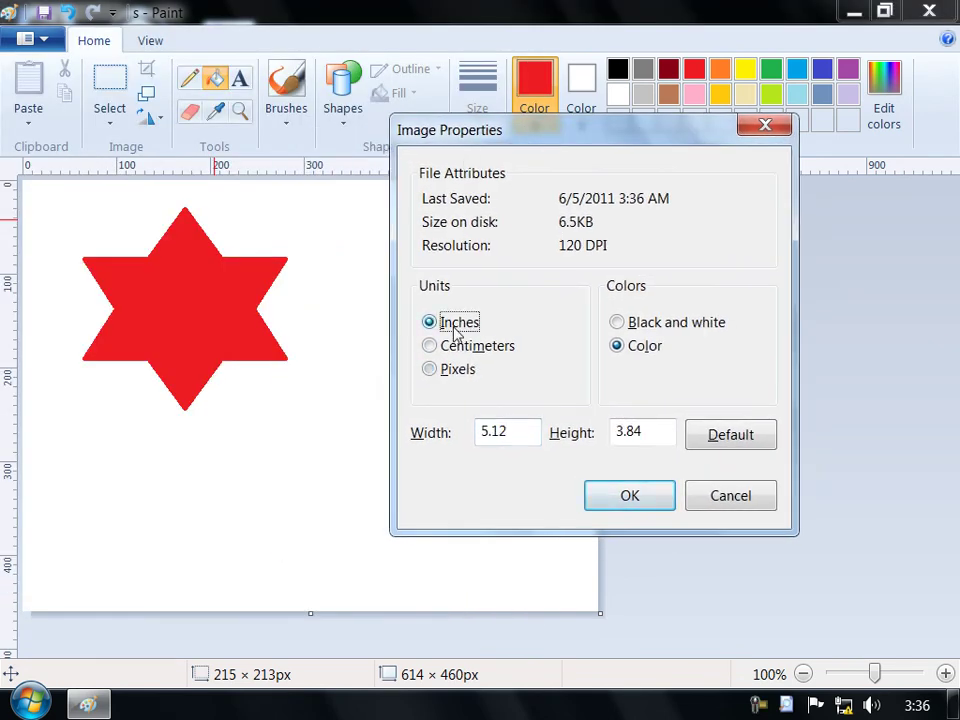
{"action": "left_click", "coordinate": [445, 346]}
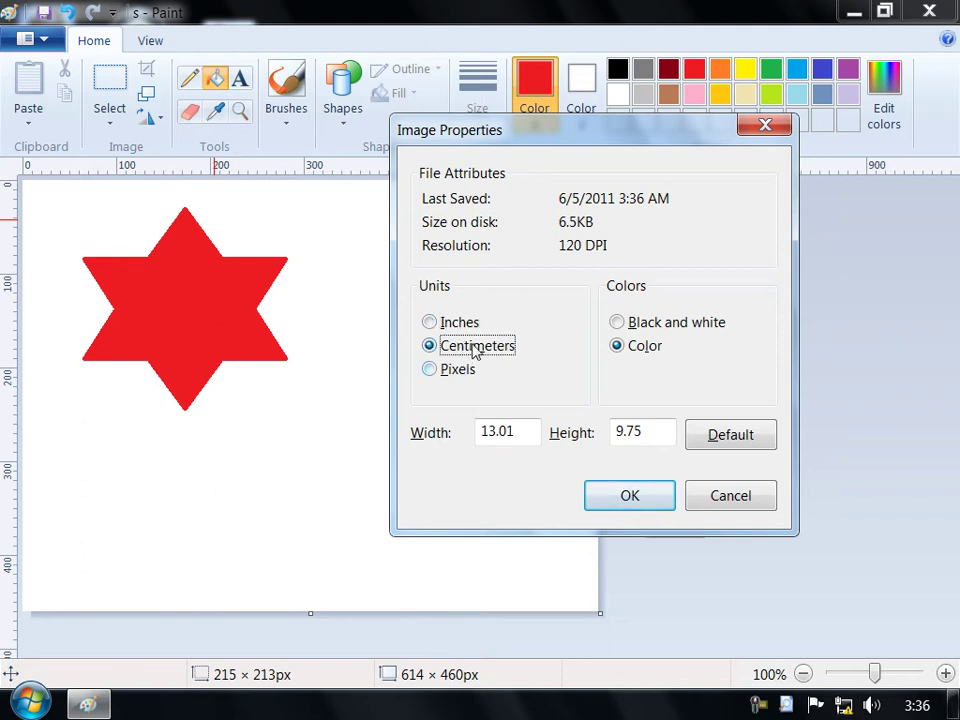
{"action": "left_click", "coordinate": [630, 500]}
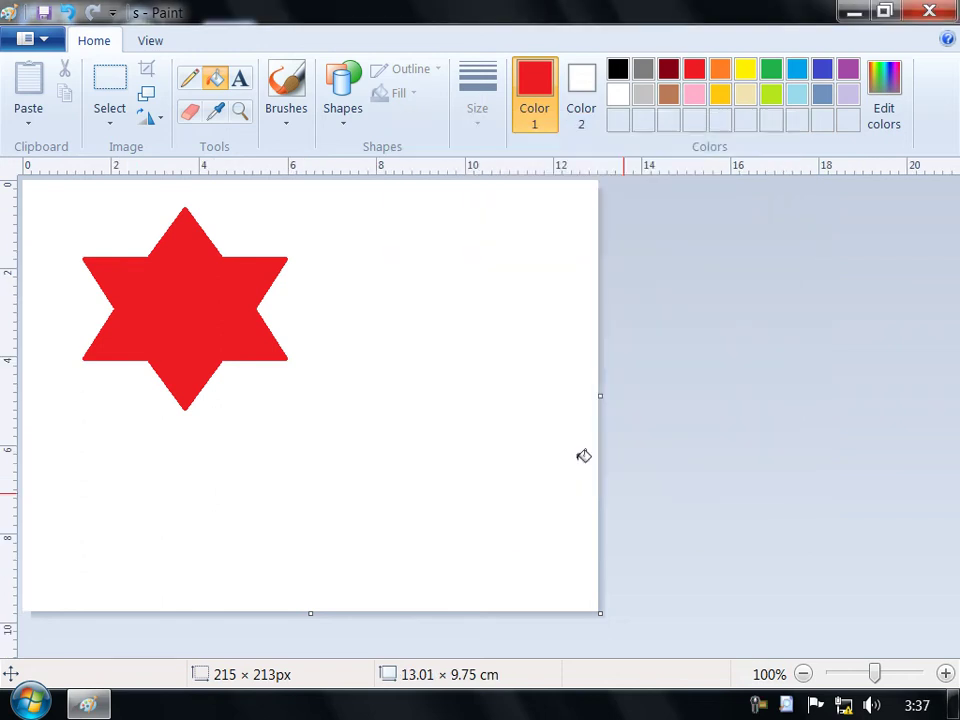
Step: Convert the picture to black and white in the image properties and accept the loss of colour information
{"action": "left_click", "coordinate": [30, 40]}
{"action": "left_click", "coordinate": [122, 478]}
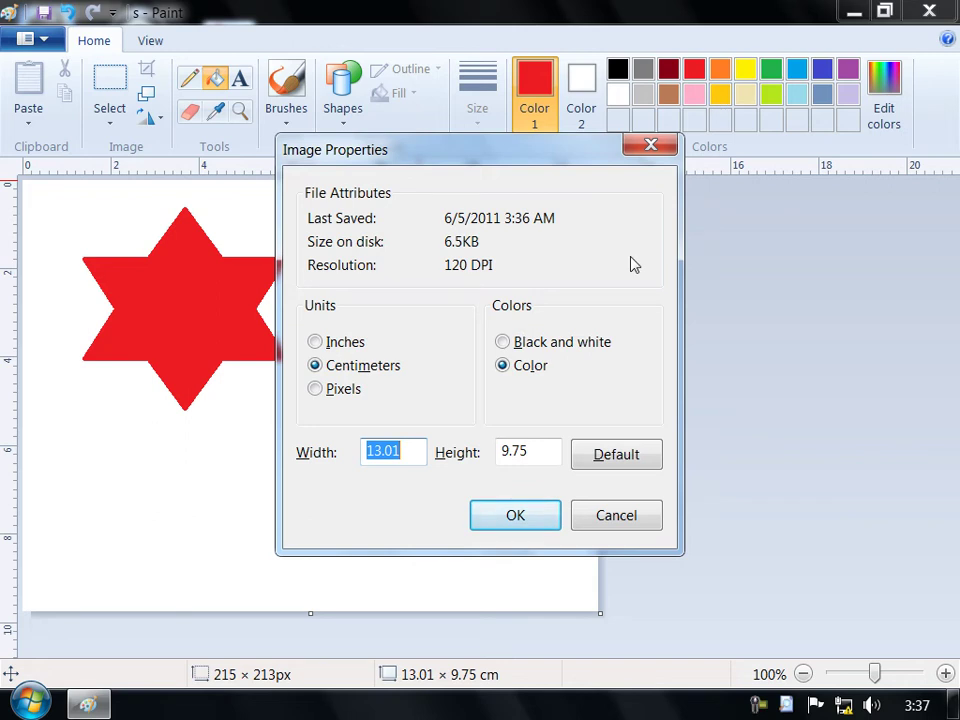
{"action": "left_click", "coordinate": [597, 342]}
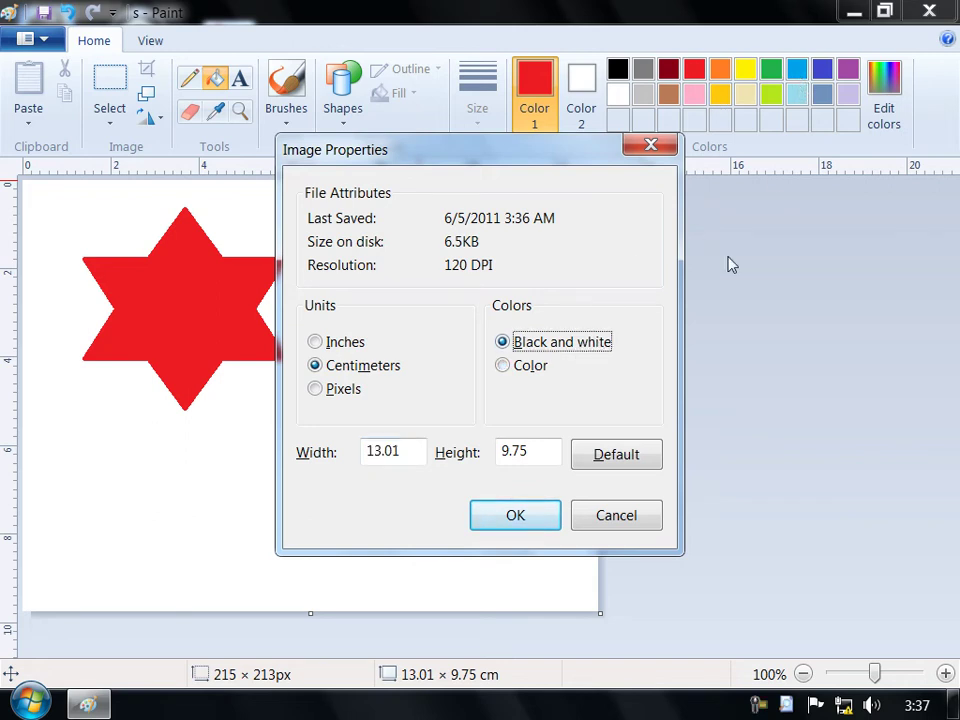
{"action": "left_click", "coordinate": [535, 514]}
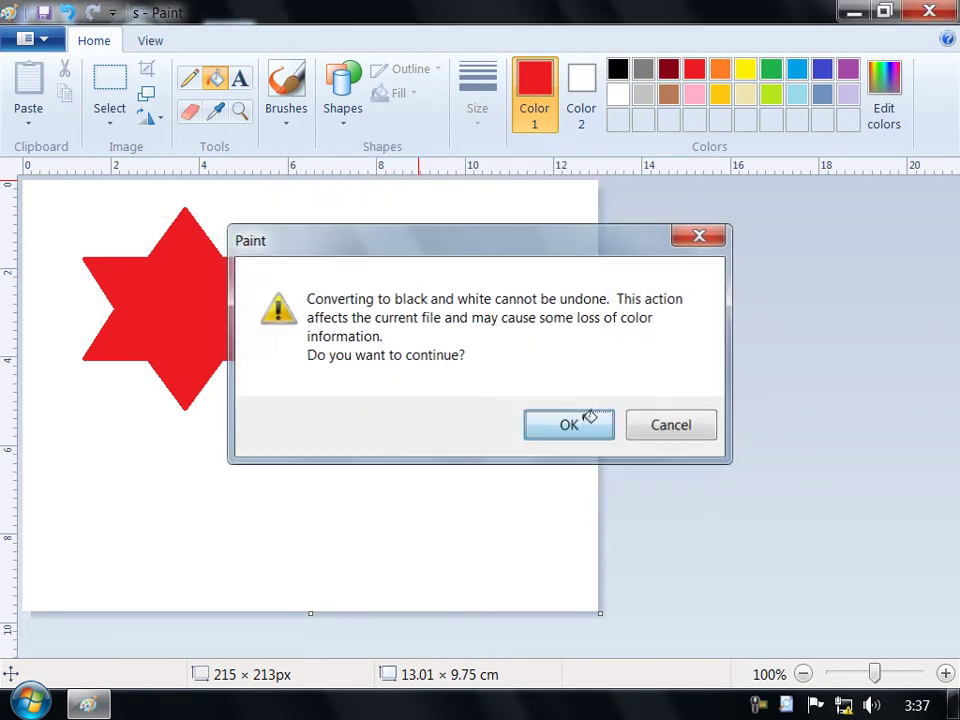
{"action": "left_click", "coordinate": [589, 420]}
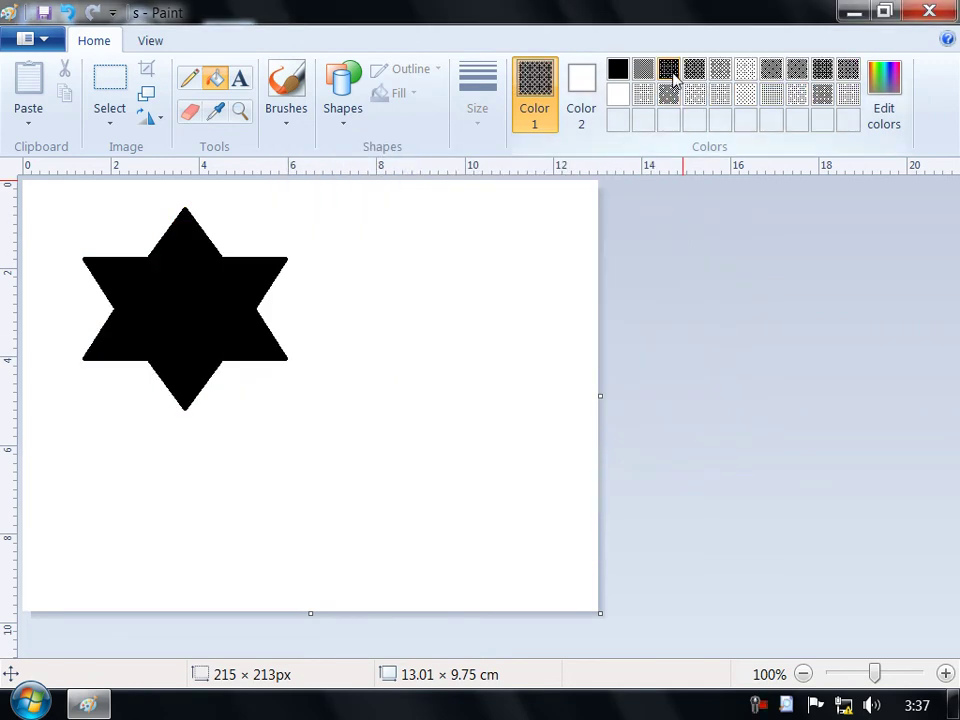
Step: Switch the picture's colour mode back to Color in the image properties
{"action": "left_click", "coordinate": [38, 42]}
{"action": "left_click", "coordinate": [132, 477]}
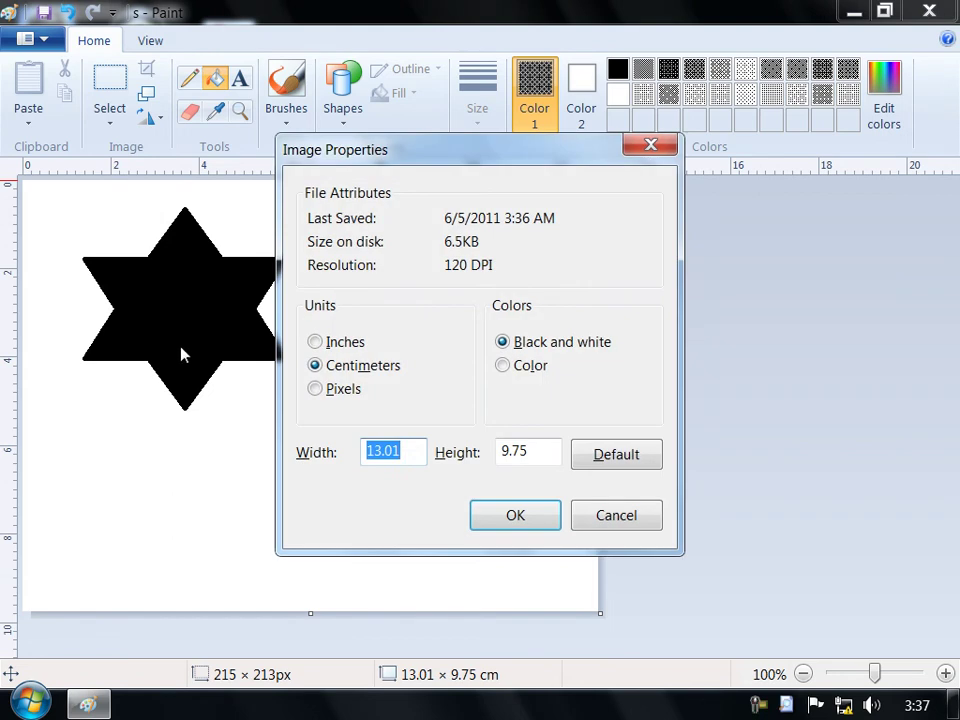
{"action": "left_click", "coordinate": [521, 368]}
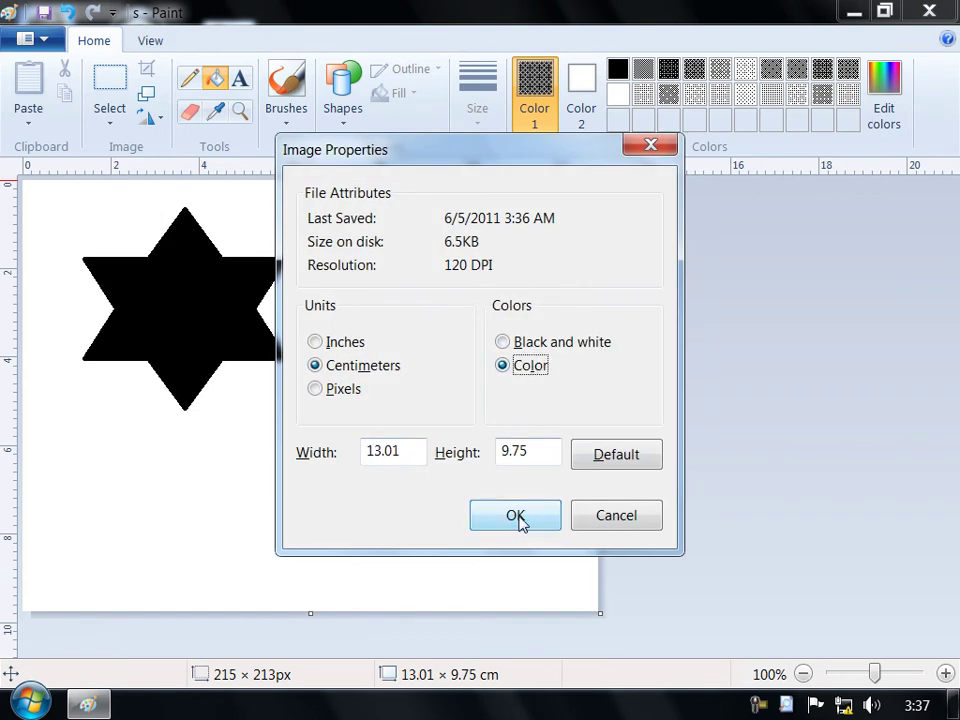
{"action": "left_click", "coordinate": [518, 517]}
Step: Resize the canvas to 15 cm wide and 12 cm high in the image properties
{"action": "left_click", "coordinate": [20, 39]}
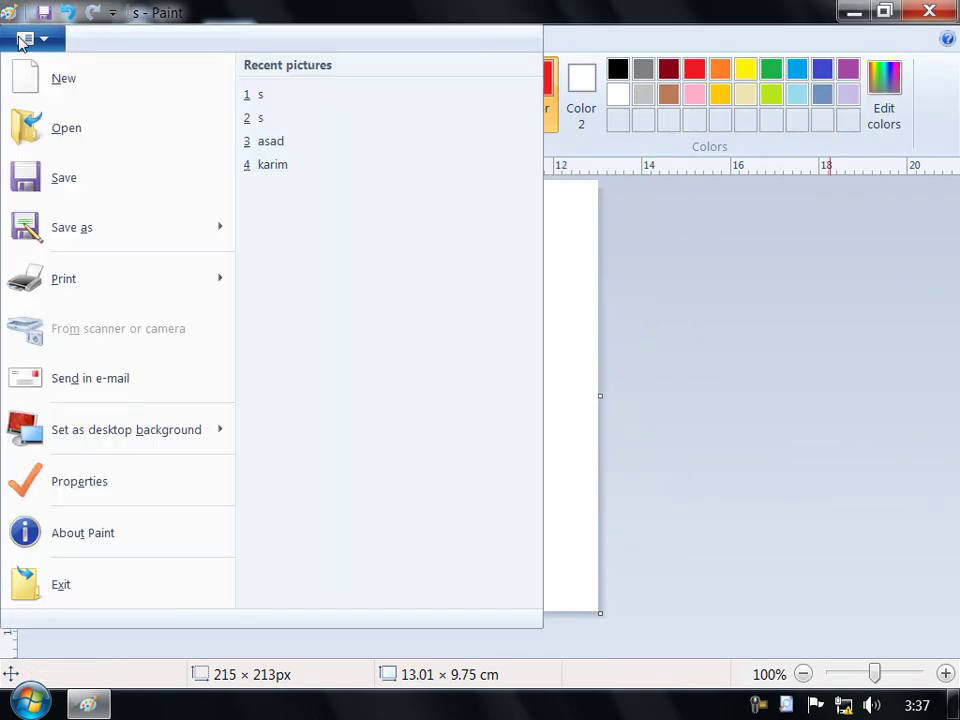
{"action": "left_click", "coordinate": [129, 477]}
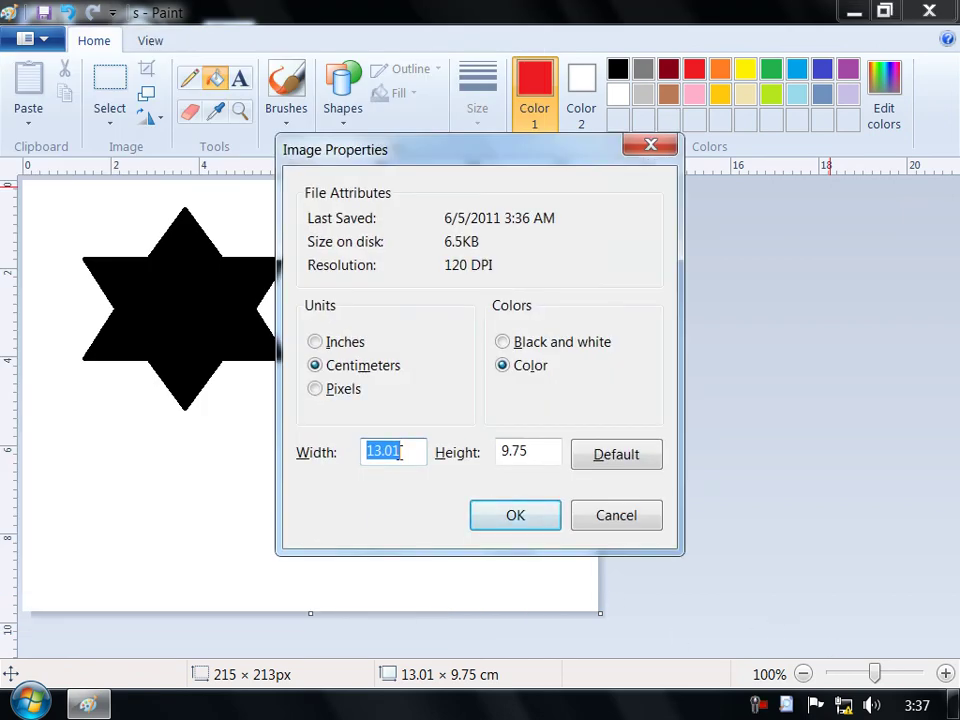
{"action": "type", "text": "15"}
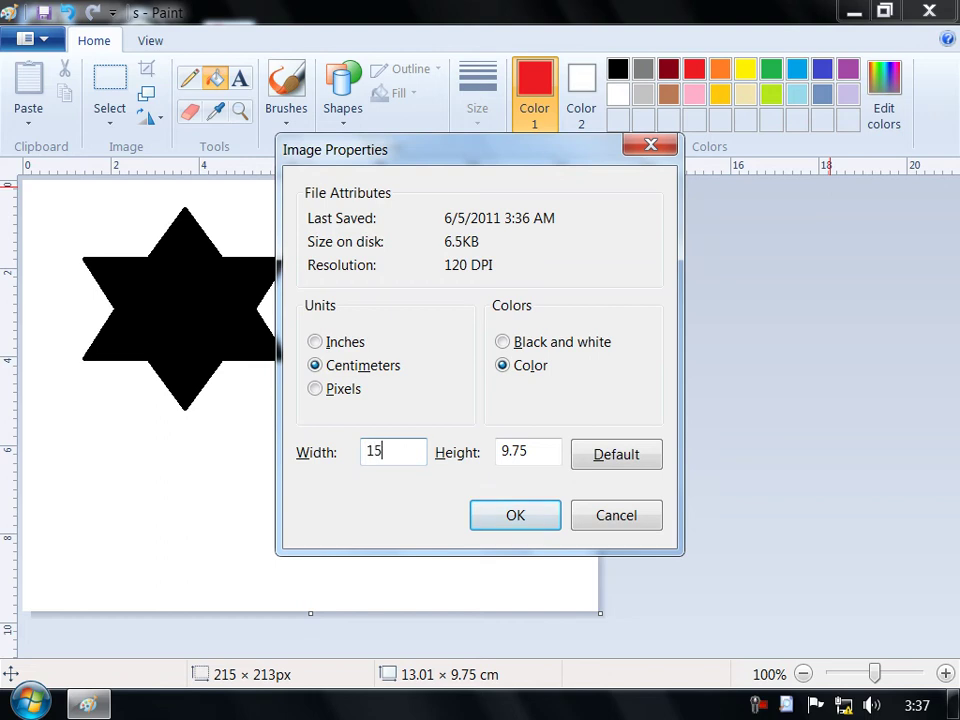
{"action": "key", "text": "Tab"}
{"action": "type", "text": "12"}
{"action": "key", "text": "Return"}
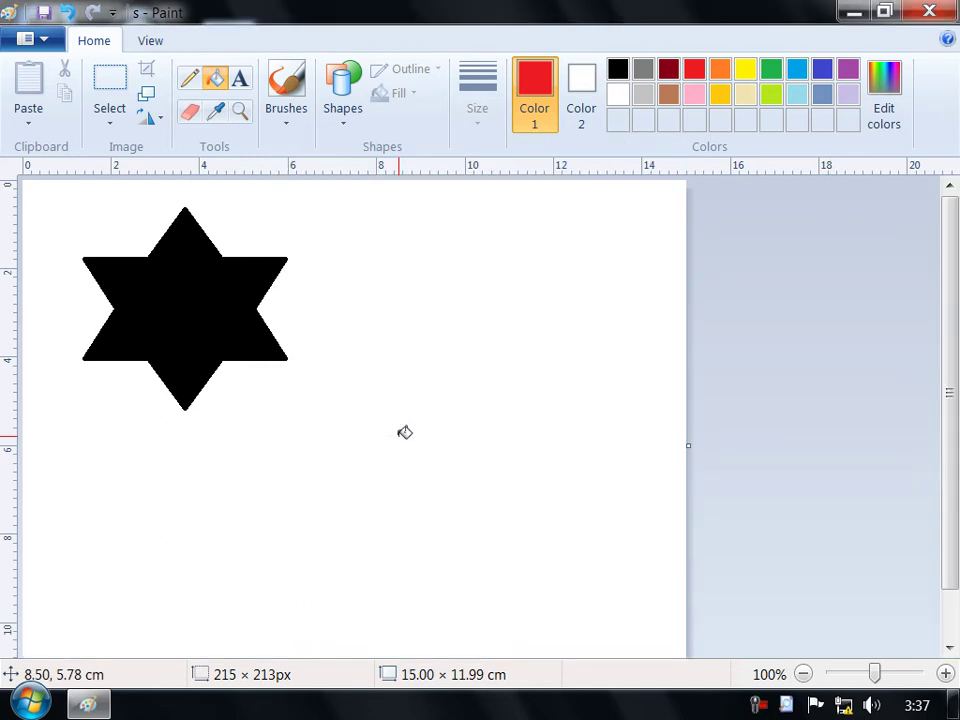
{"action": "left_click_drag", "start_coordinate": [952, 472], "coordinate": [952, 520]}
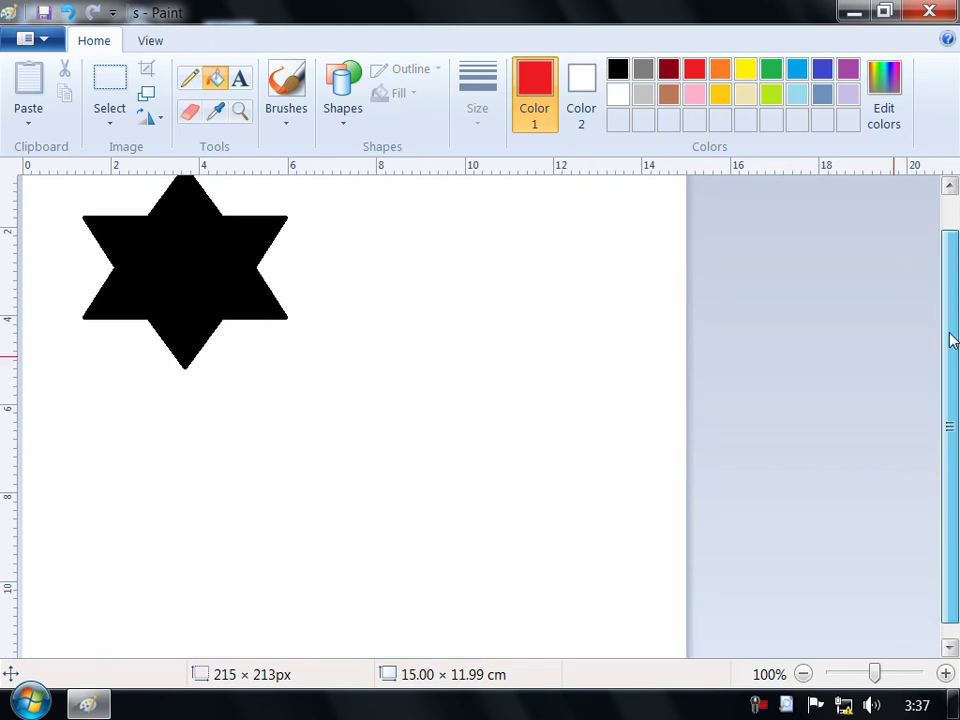
Step: View the About Paint version and licence information and dismiss it
{"action": "left_click", "coordinate": [44, 38]}
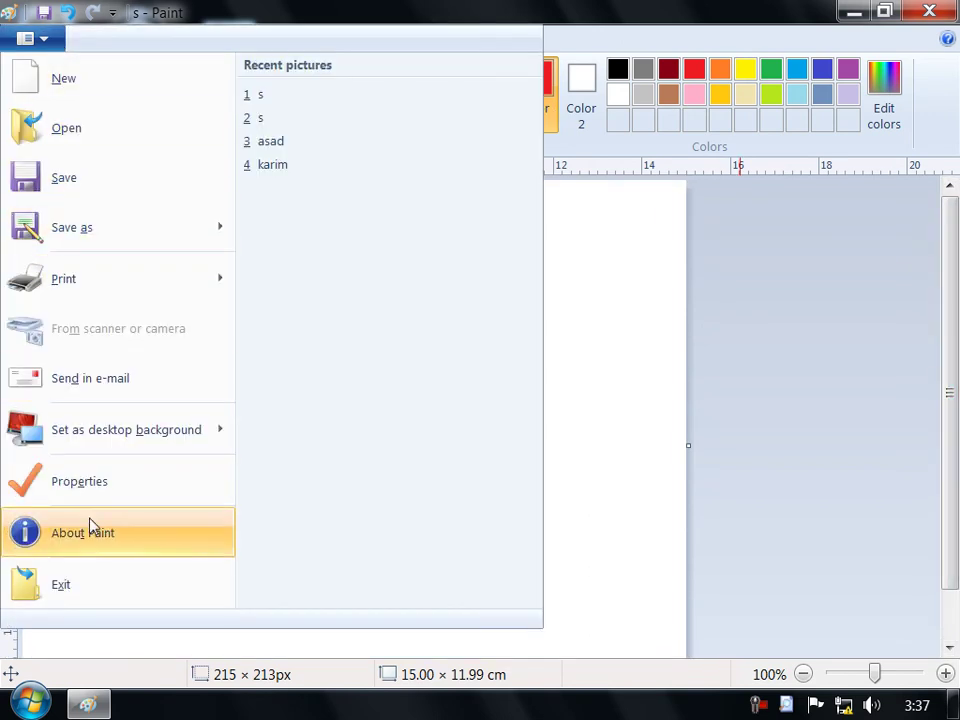
{"action": "left_click", "coordinate": [134, 545]}
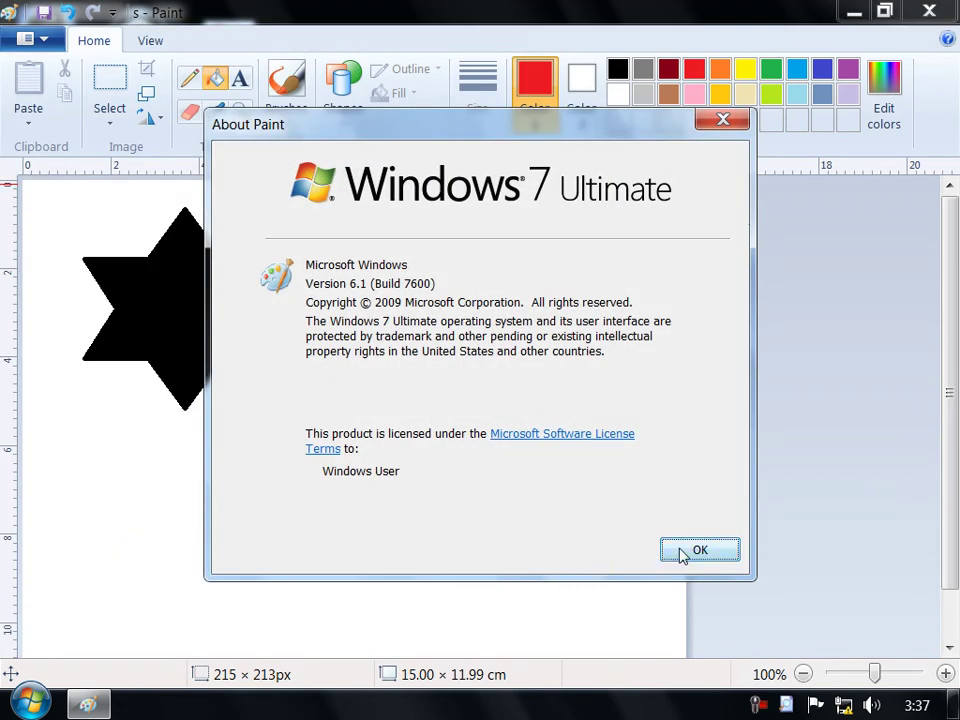
{"action": "left_click", "coordinate": [681, 553]}
Step: Exit Paint without saving the changes to s.png
{"action": "left_click", "coordinate": [42, 44]}
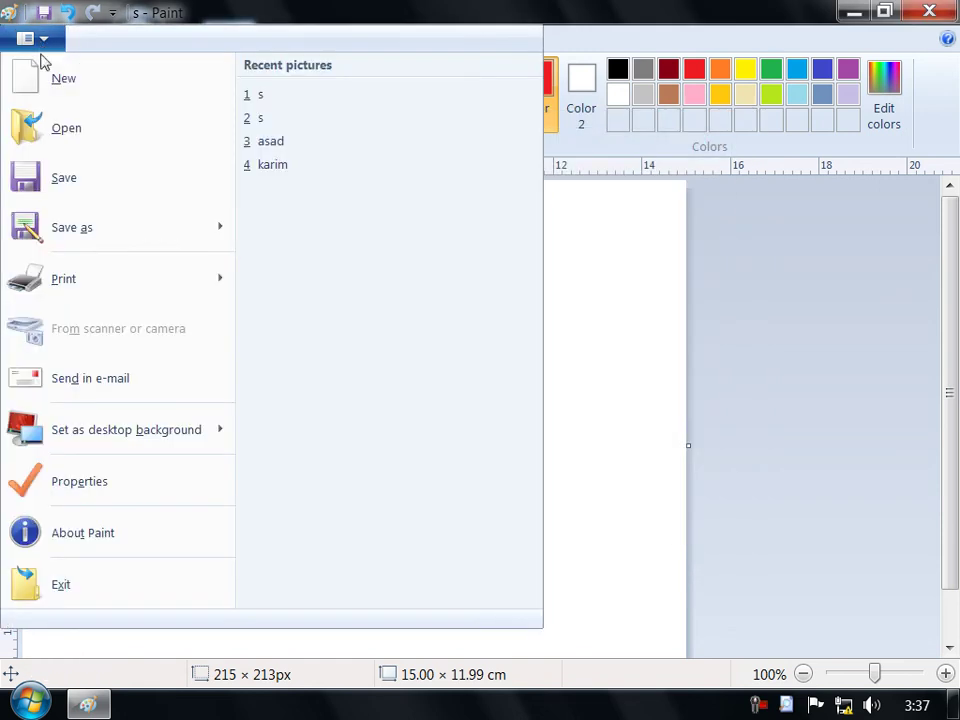
{"action": "left_click", "coordinate": [50, 604]}
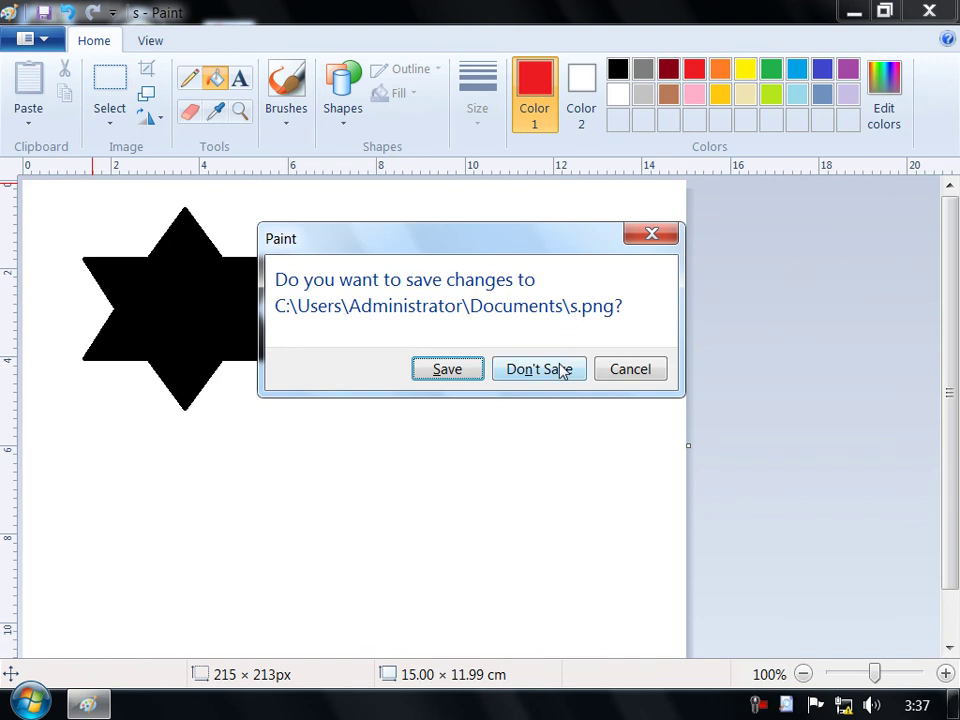
{"action": "left_click", "coordinate": [563, 372]}
Step: Start Paint with a blank picture and close it again
{"action": "left_click", "coordinate": [30, 703]}
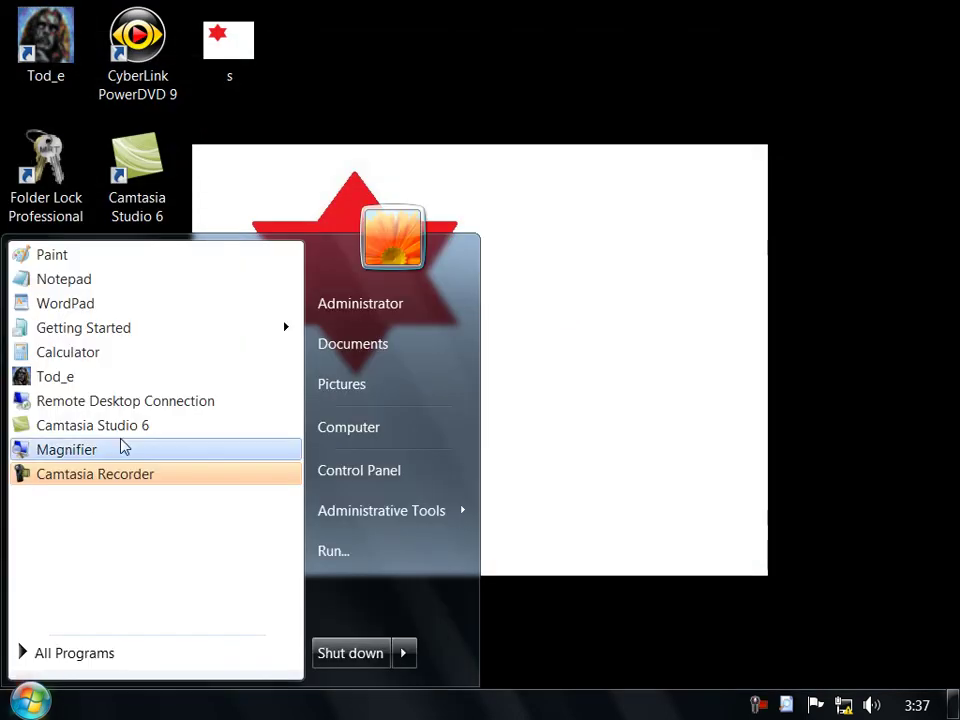
{"action": "left_click", "coordinate": [71, 254]}
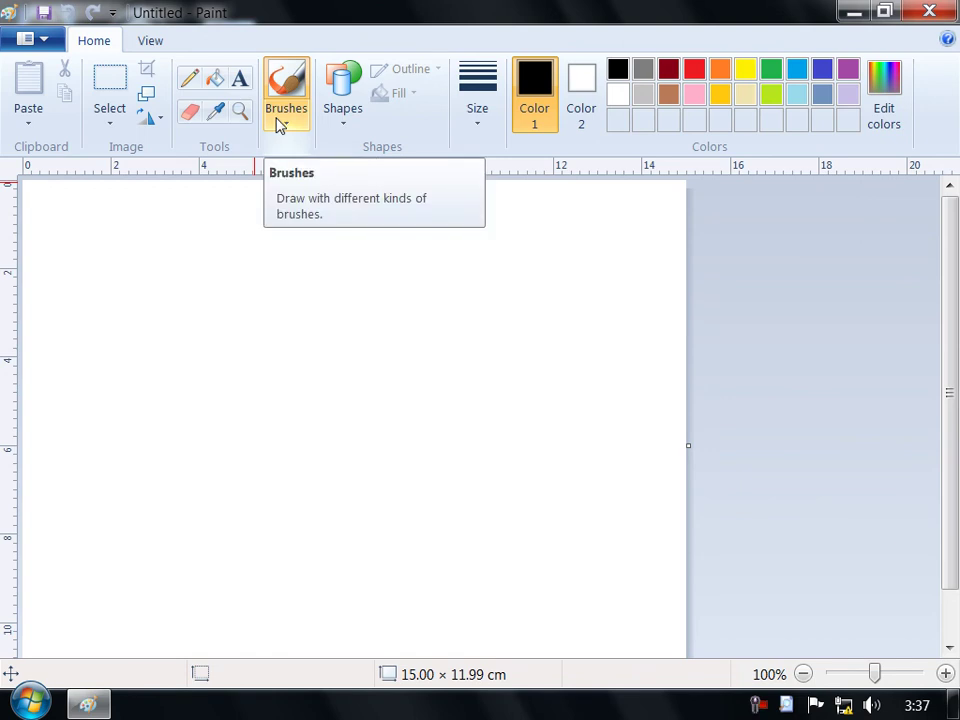
{"action": "key", "text": "super+d"}
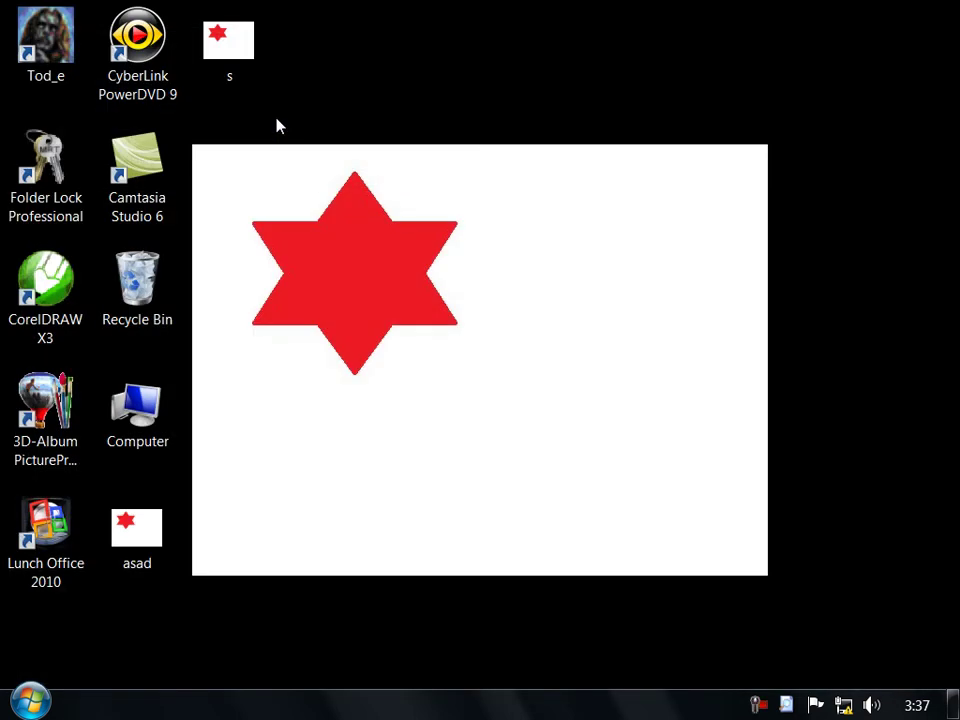
Step: Launch Paint by running the command mspaint
{"action": "key", "text": "super+r"}
{"action": "type", "text": "mspaint"}
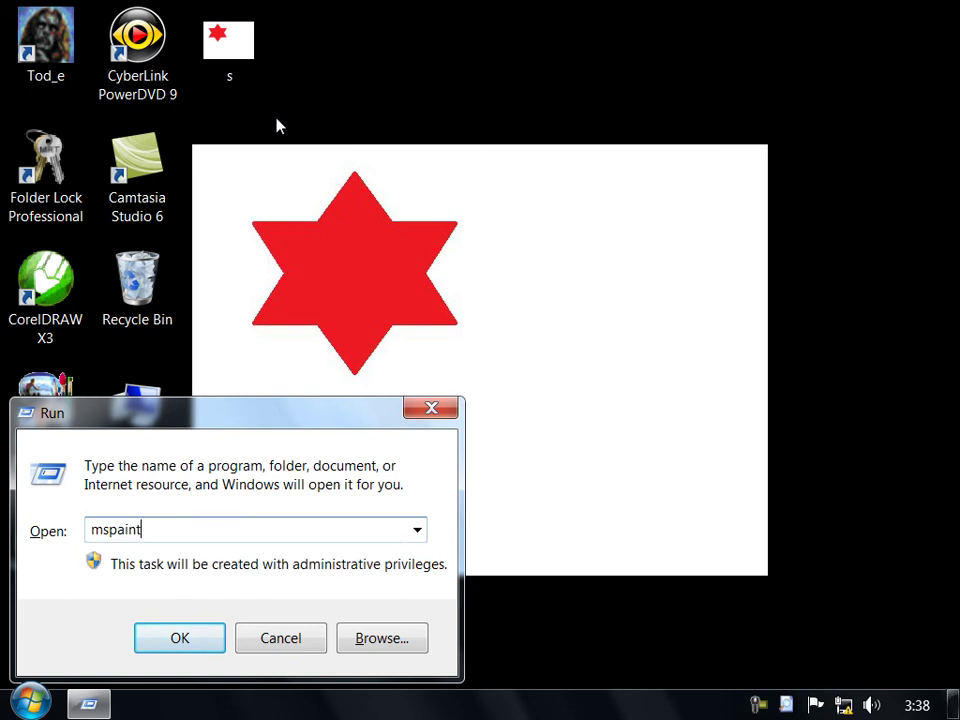
{"action": "key", "text": "Return"}
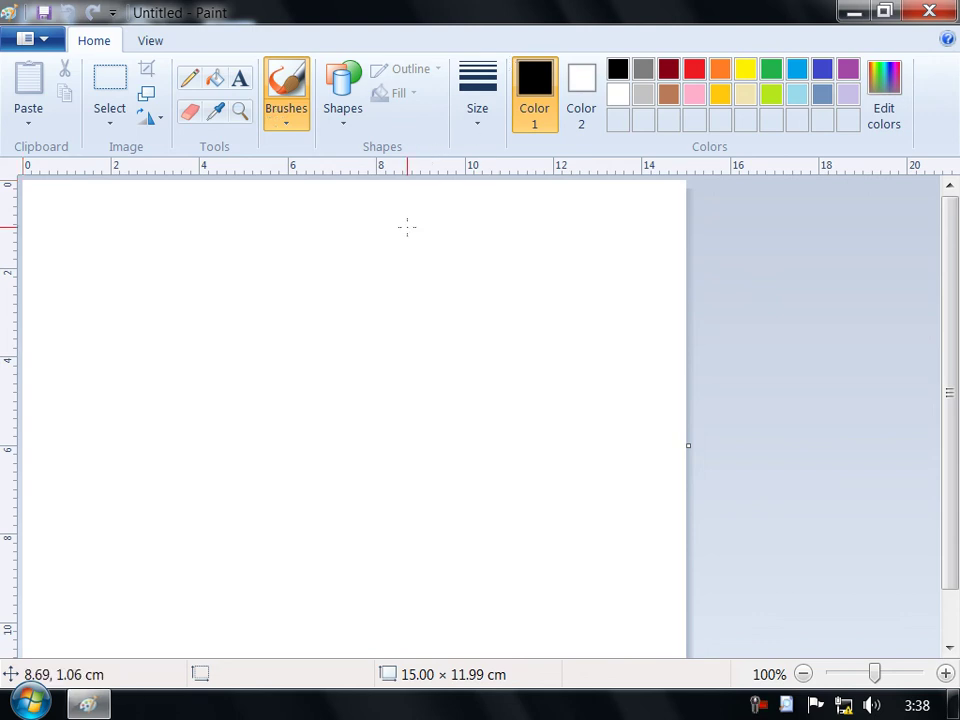
Step: Close the blank Paint window with the window's system Close command
{"action": "key", "text": "alt+space"}
{"action": "key", "text": "Escape"}
{"action": "key", "text": "alt+space"}
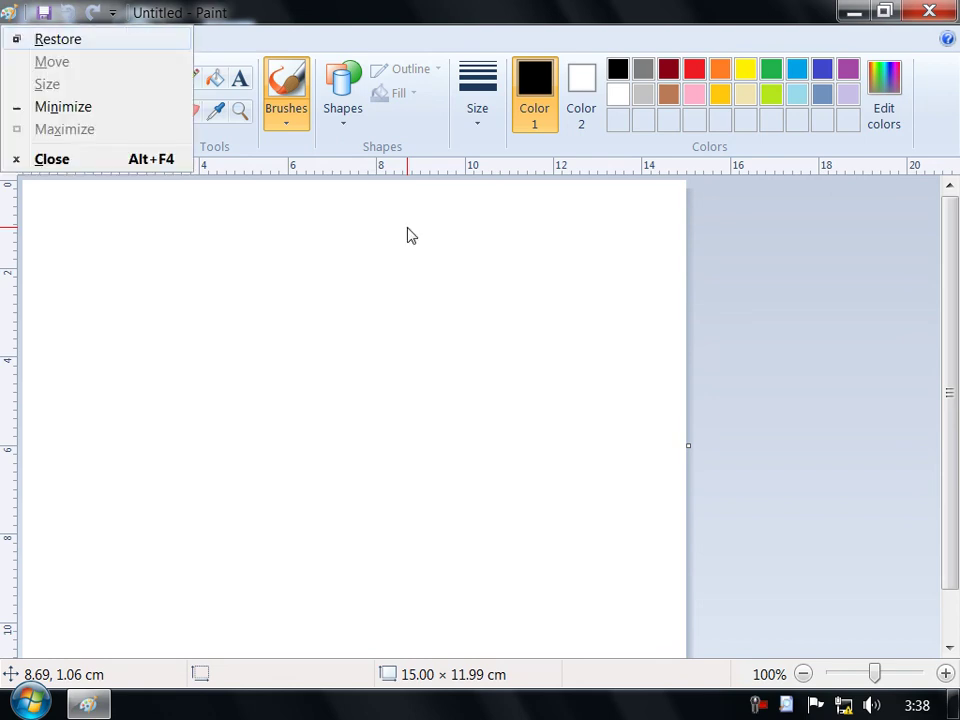
{"action": "key", "text": "c"}
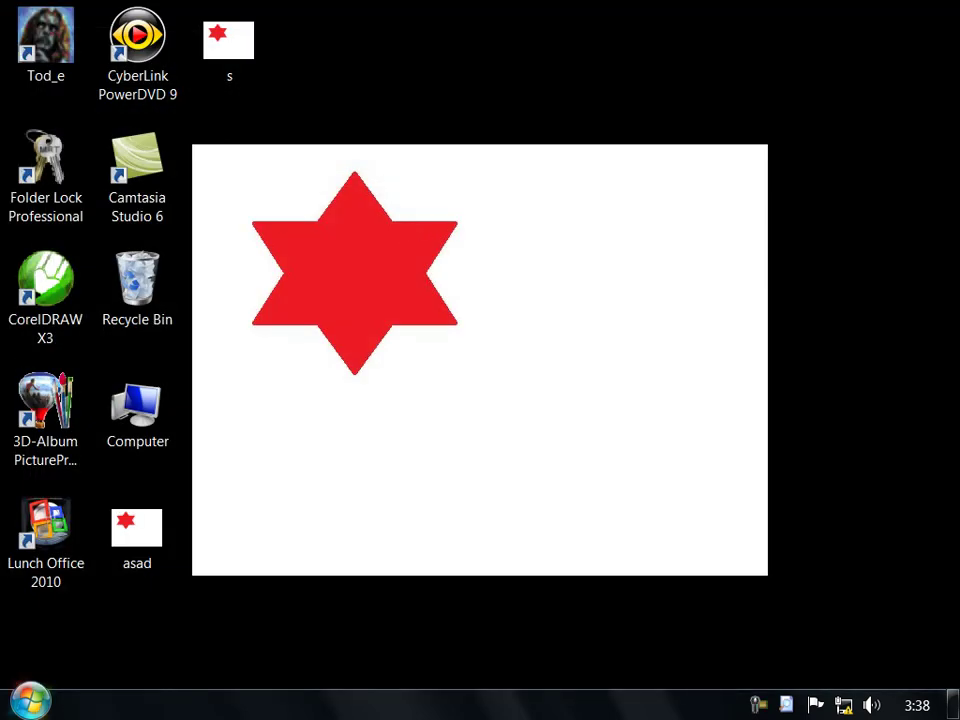
Step: Start Paint again and quit it with its own Exit command
{"action": "left_click", "coordinate": [30, 701]}
{"action": "left_click", "coordinate": [34, 253]}
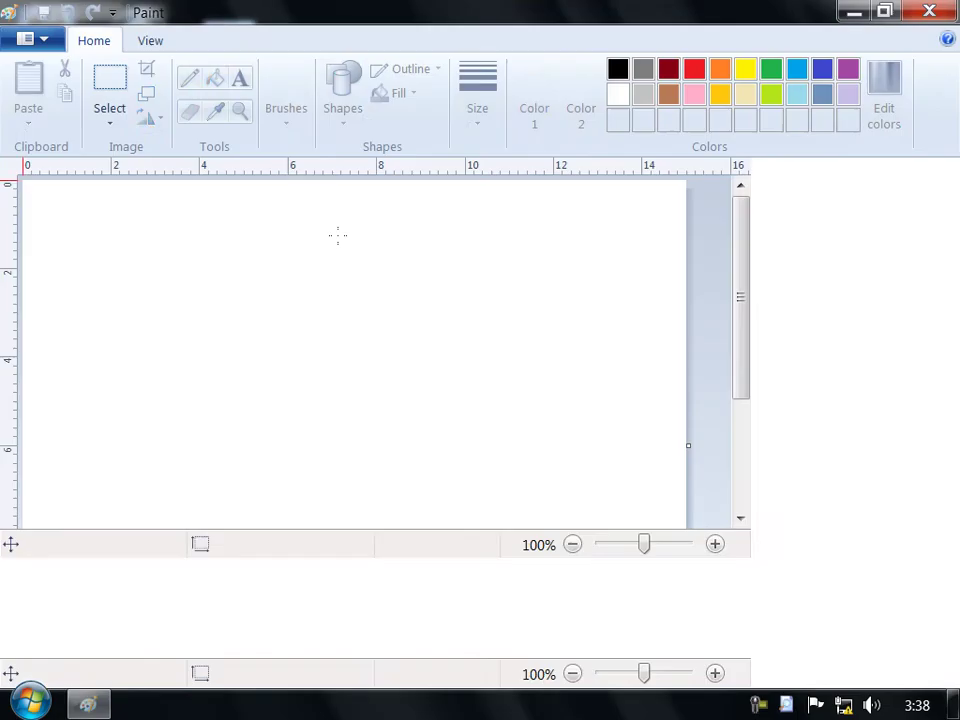
{"action": "key", "text": "alt+f"}
{"action": "key", "text": "x"}
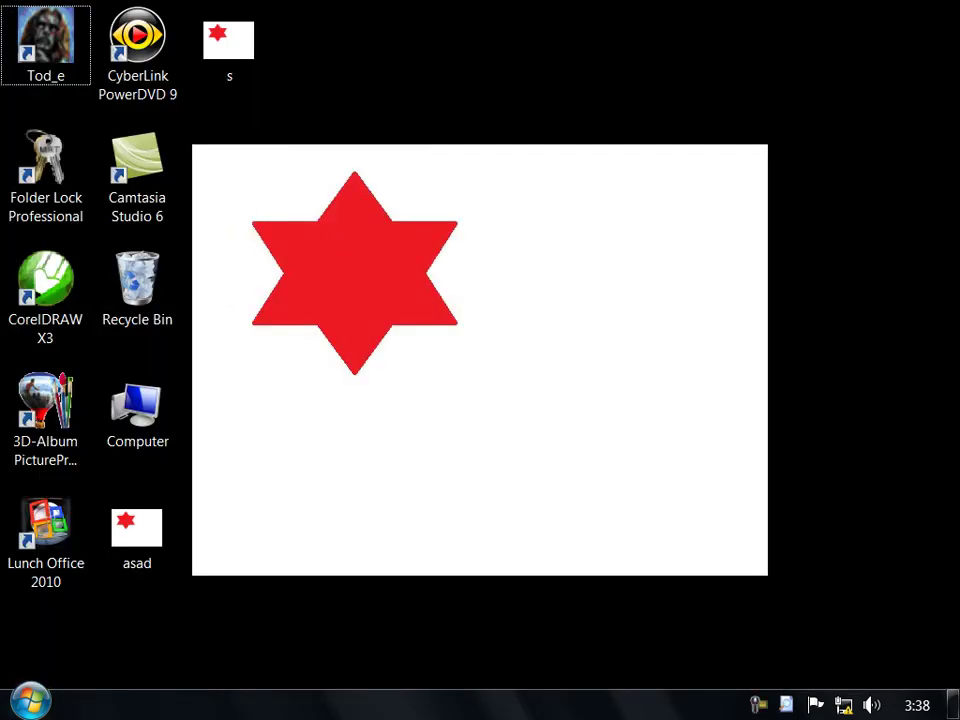
Step: Reopen Paint and close it once more through the window's system commands
{"action": "left_click", "coordinate": [30, 701]}
{"action": "left_click", "coordinate": [86, 254]}
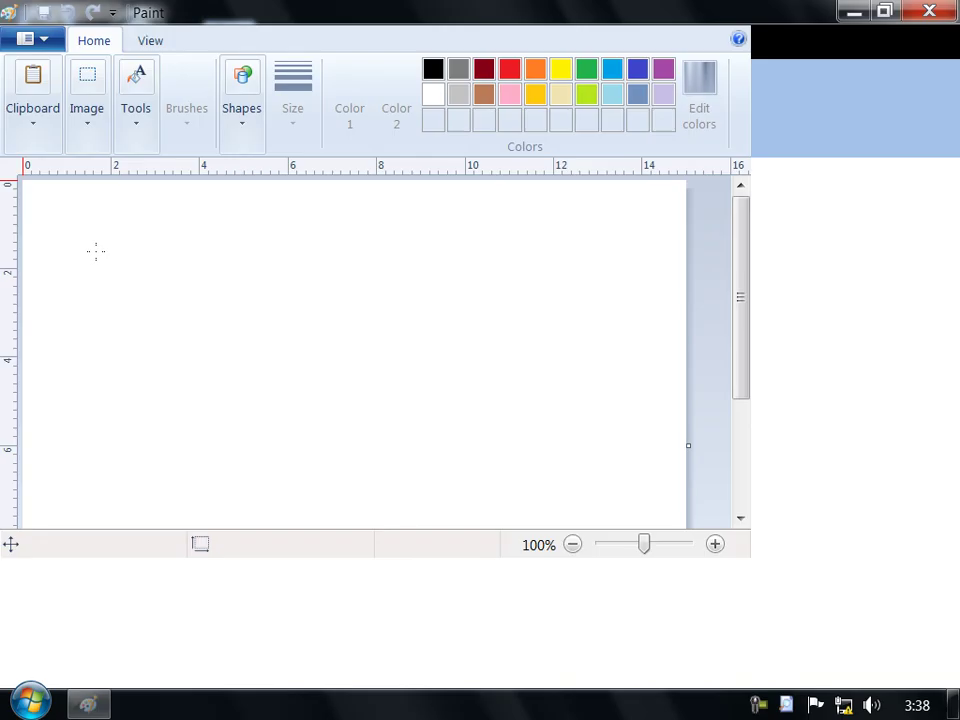
{"action": "key", "text": "alt+space"}
{"action": "key", "text": "Down"}
{"action": "key", "text": "Down"}
{"action": "key", "text": "Return"}
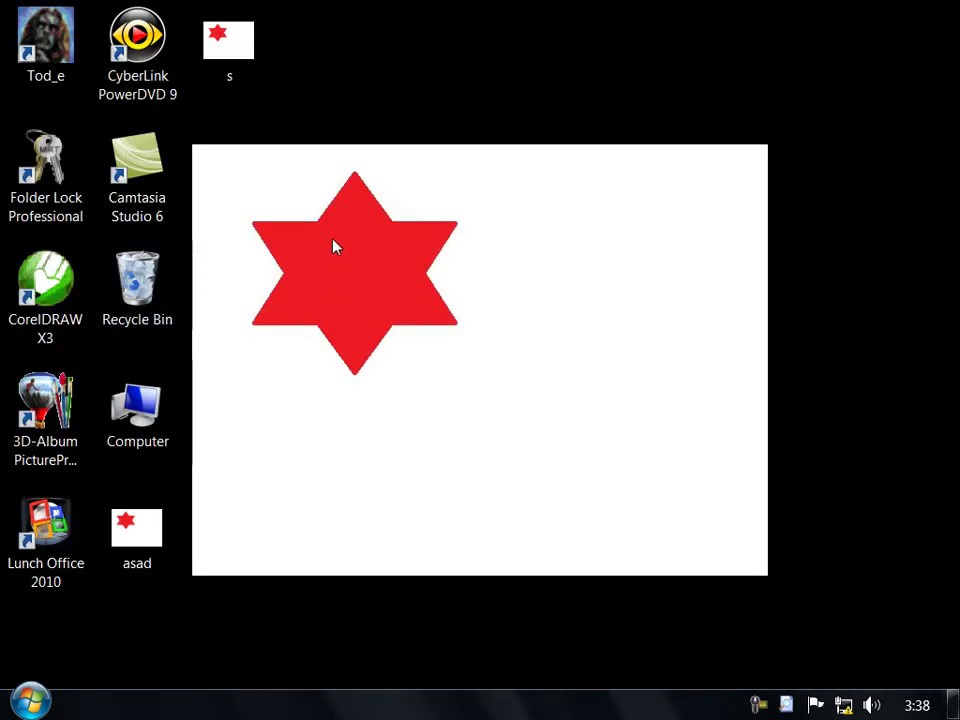
Step: Apply the Noor2 theme to the desktop in Personalization and close the settings window
{"action": "right_click", "coordinate": [534, 47]}
{"action": "left_click", "coordinate": [594, 283]}
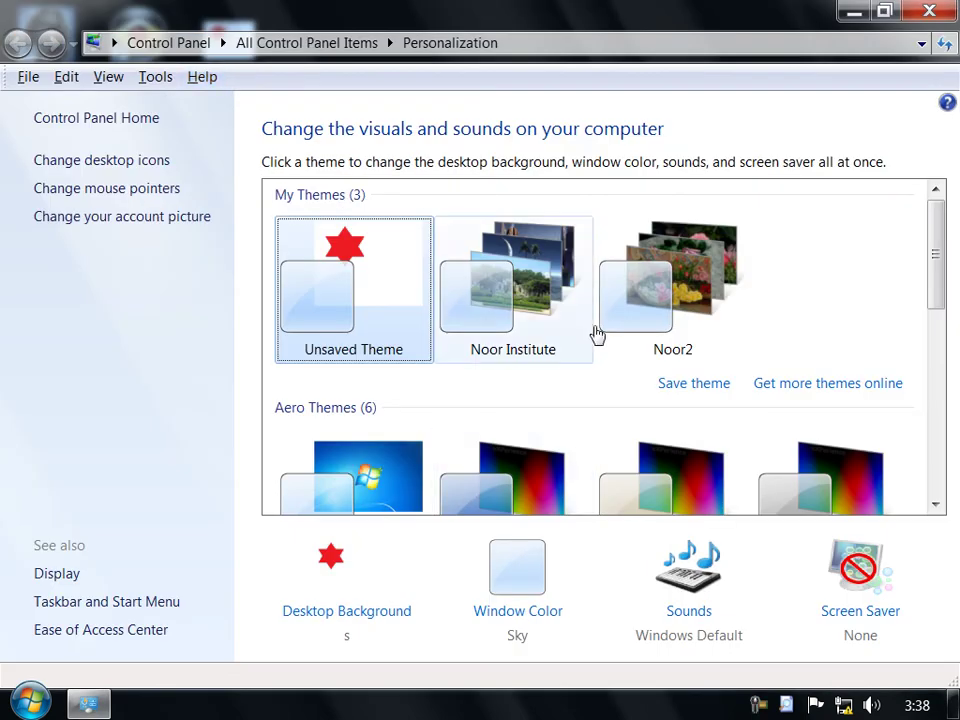
{"action": "left_click", "coordinate": [660, 295]}
{"action": "left_click", "coordinate": [926, 13]}
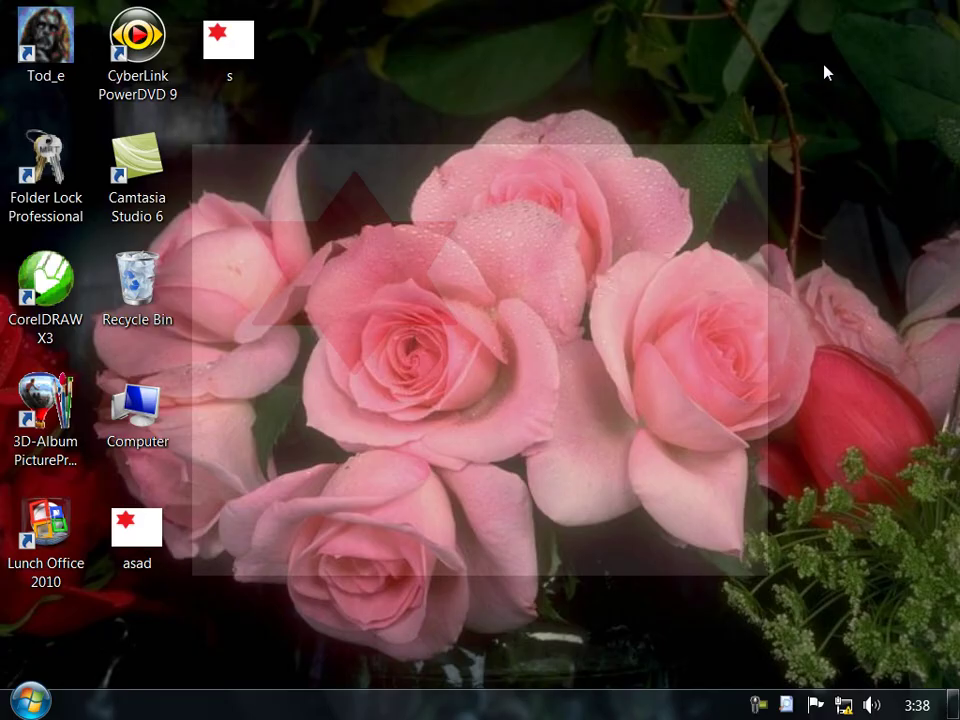
Step: Refresh the desktop
{"action": "right_click", "coordinate": [528, 201]}
{"action": "mouse_move", "coordinate": [540, 218]}
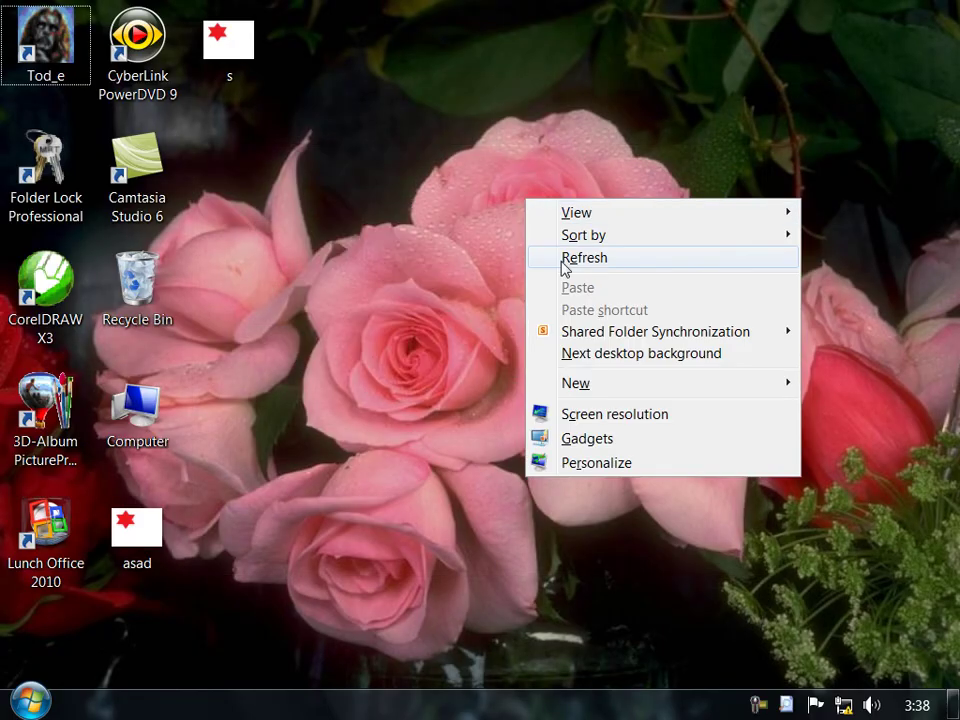